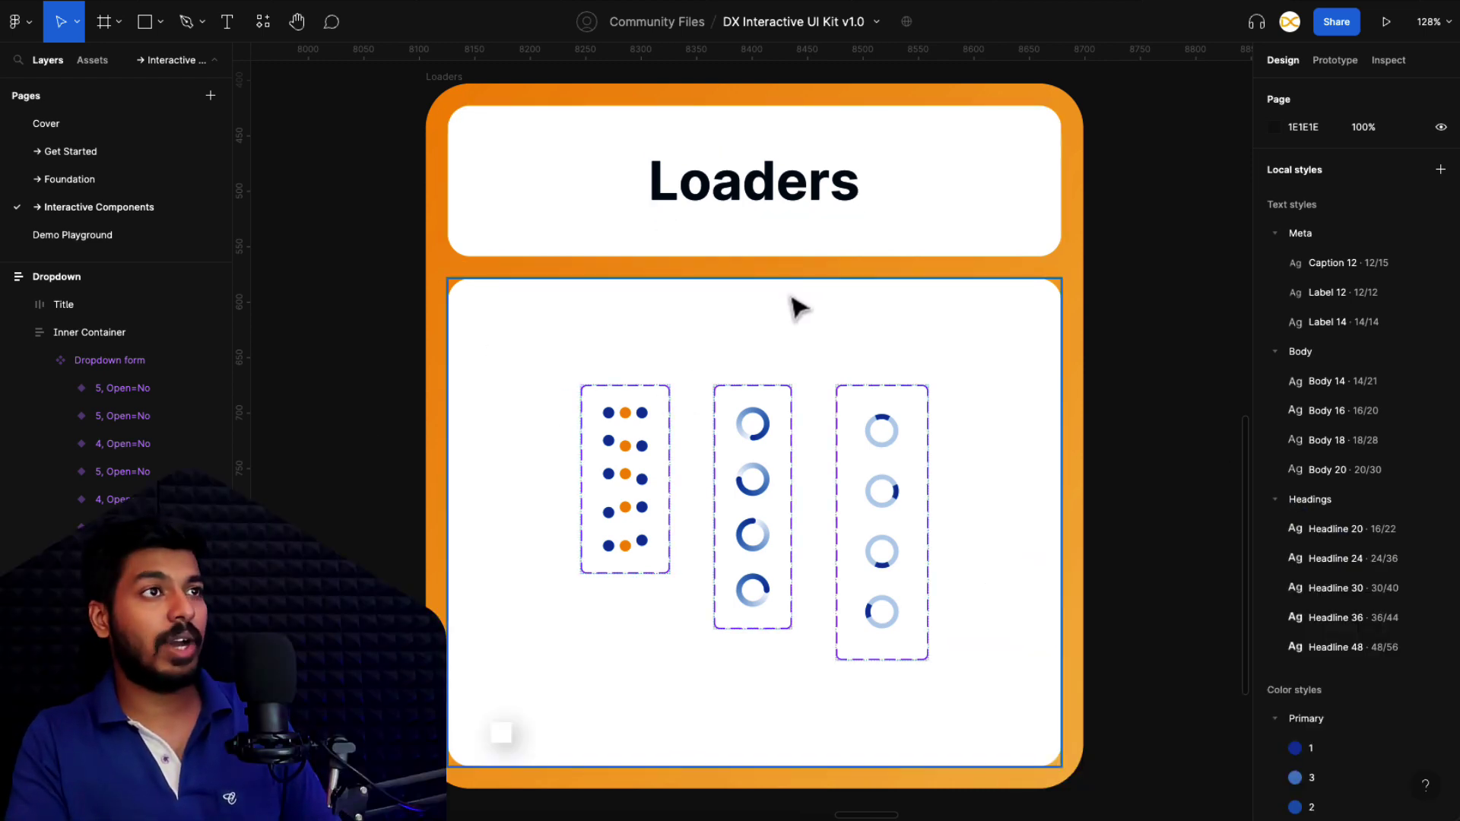
- On the Demo Playground page, drag the three Loaders components into the iPhone 8 frame
scroll(790, 310, down, 1)
scroll(792, 310, up, 1)
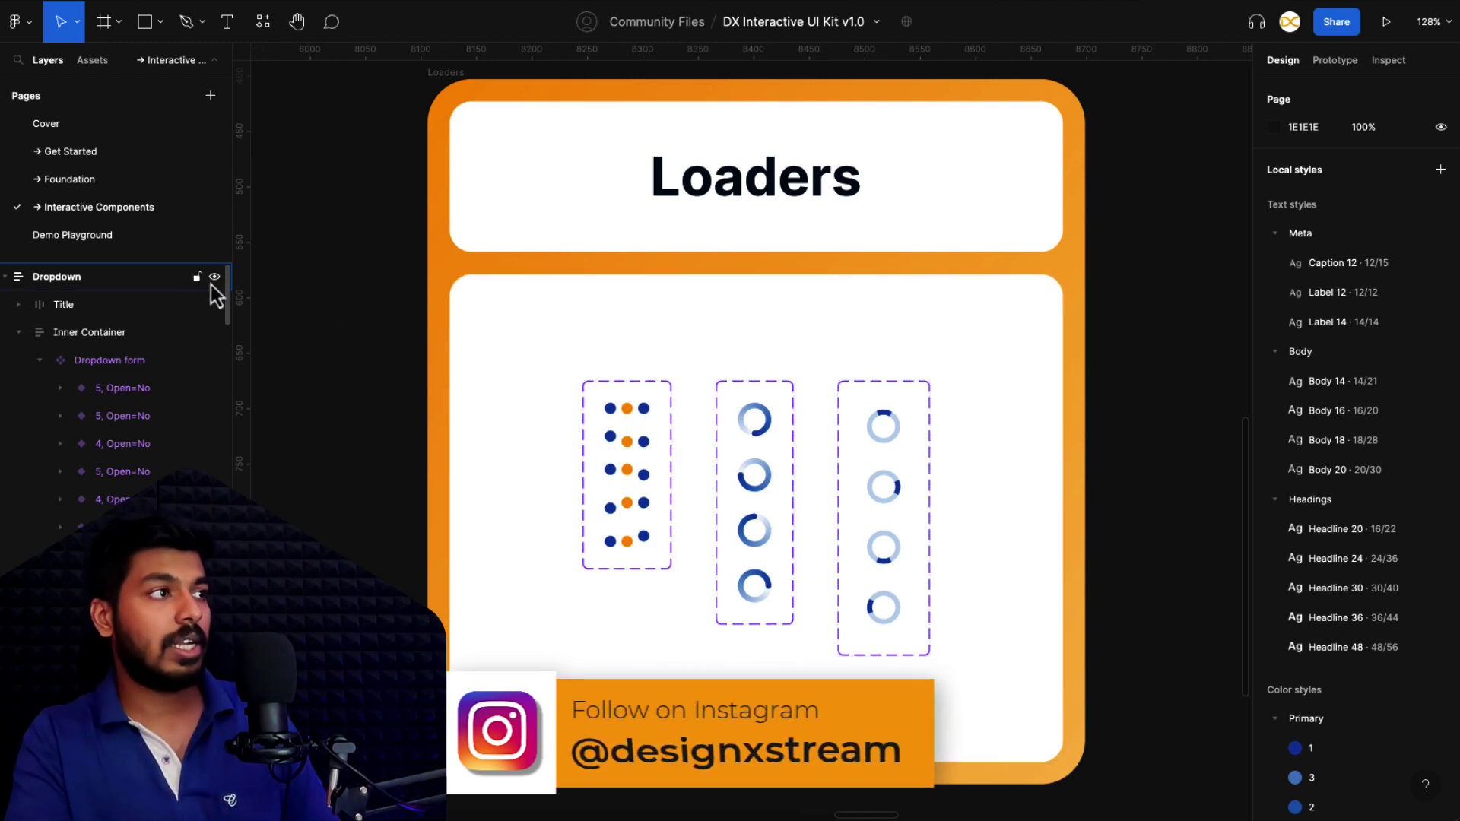
click(128, 240)
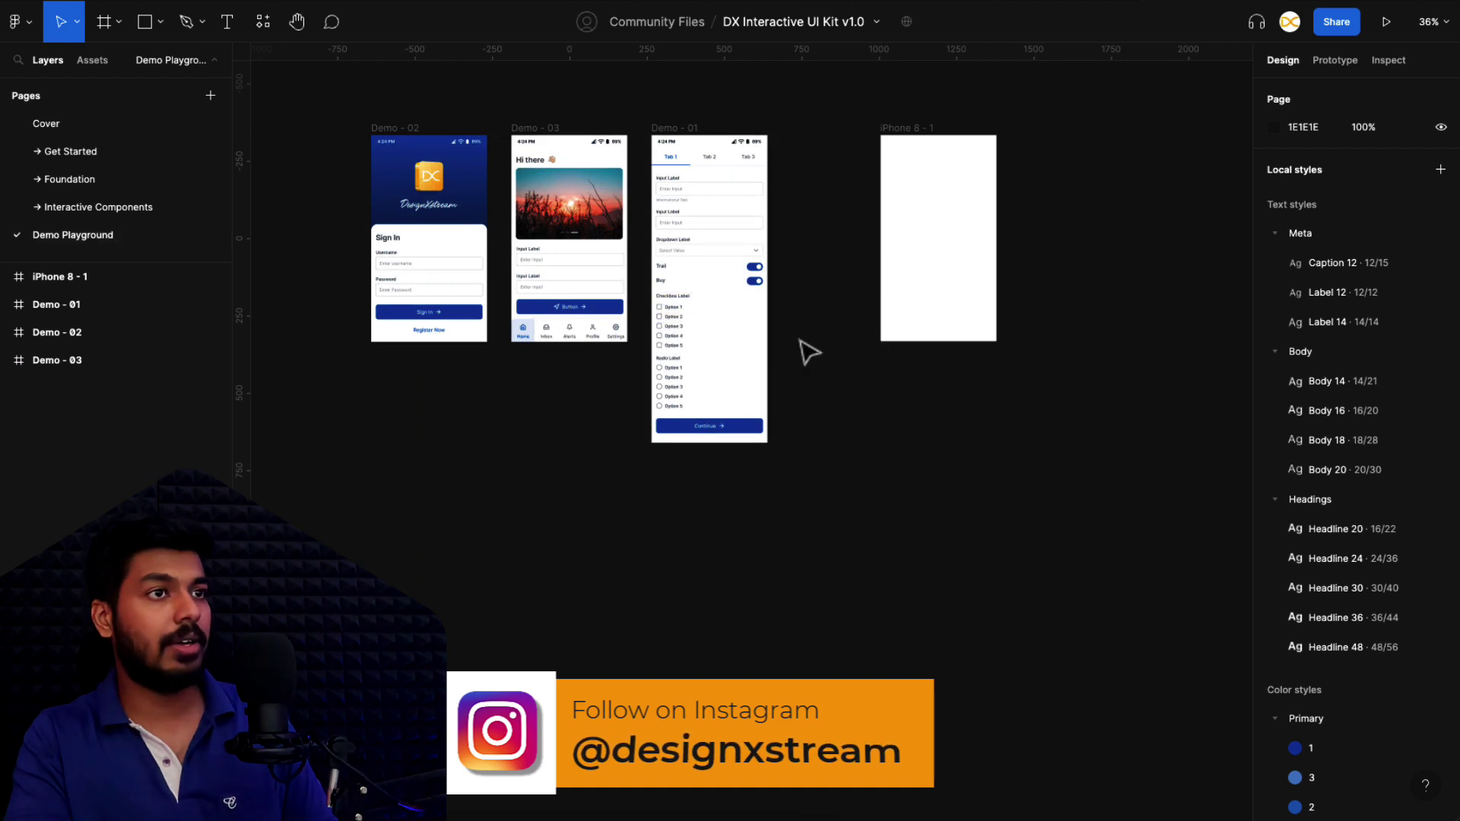
scroll(978, 203, up, 5)
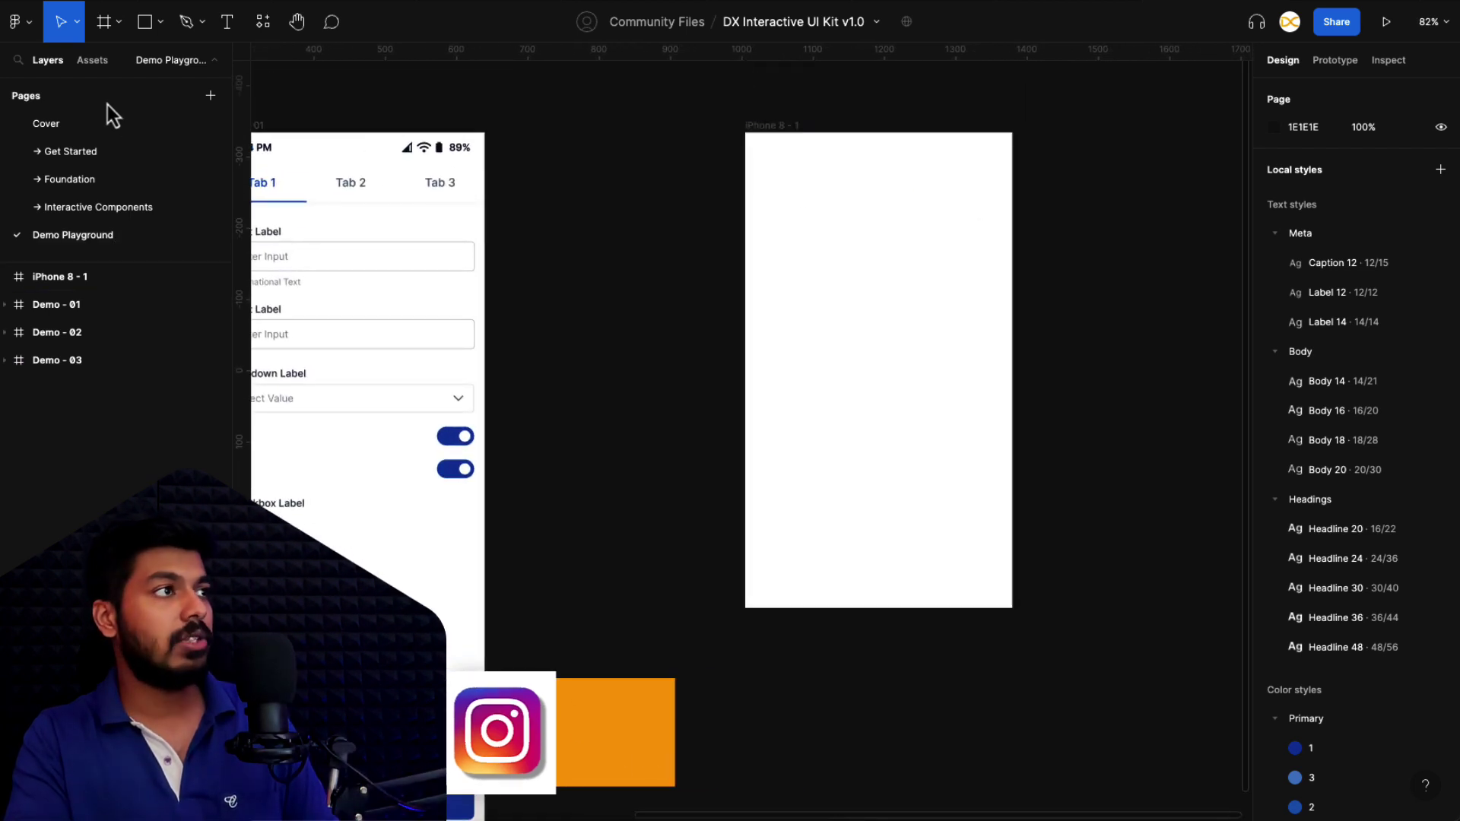
click(92, 60)
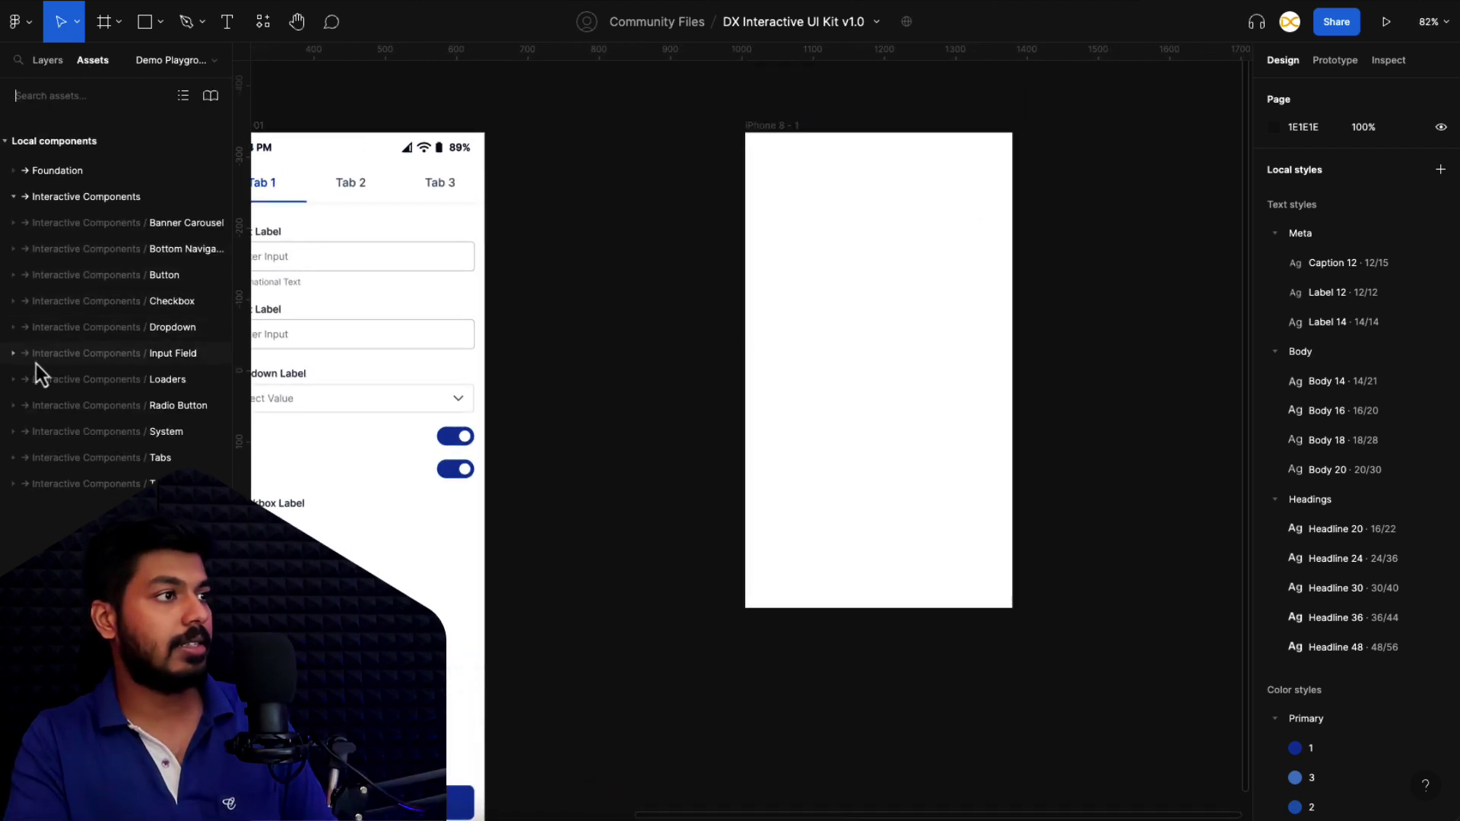
click(13, 379)
drag(27, 416, 899, 281)
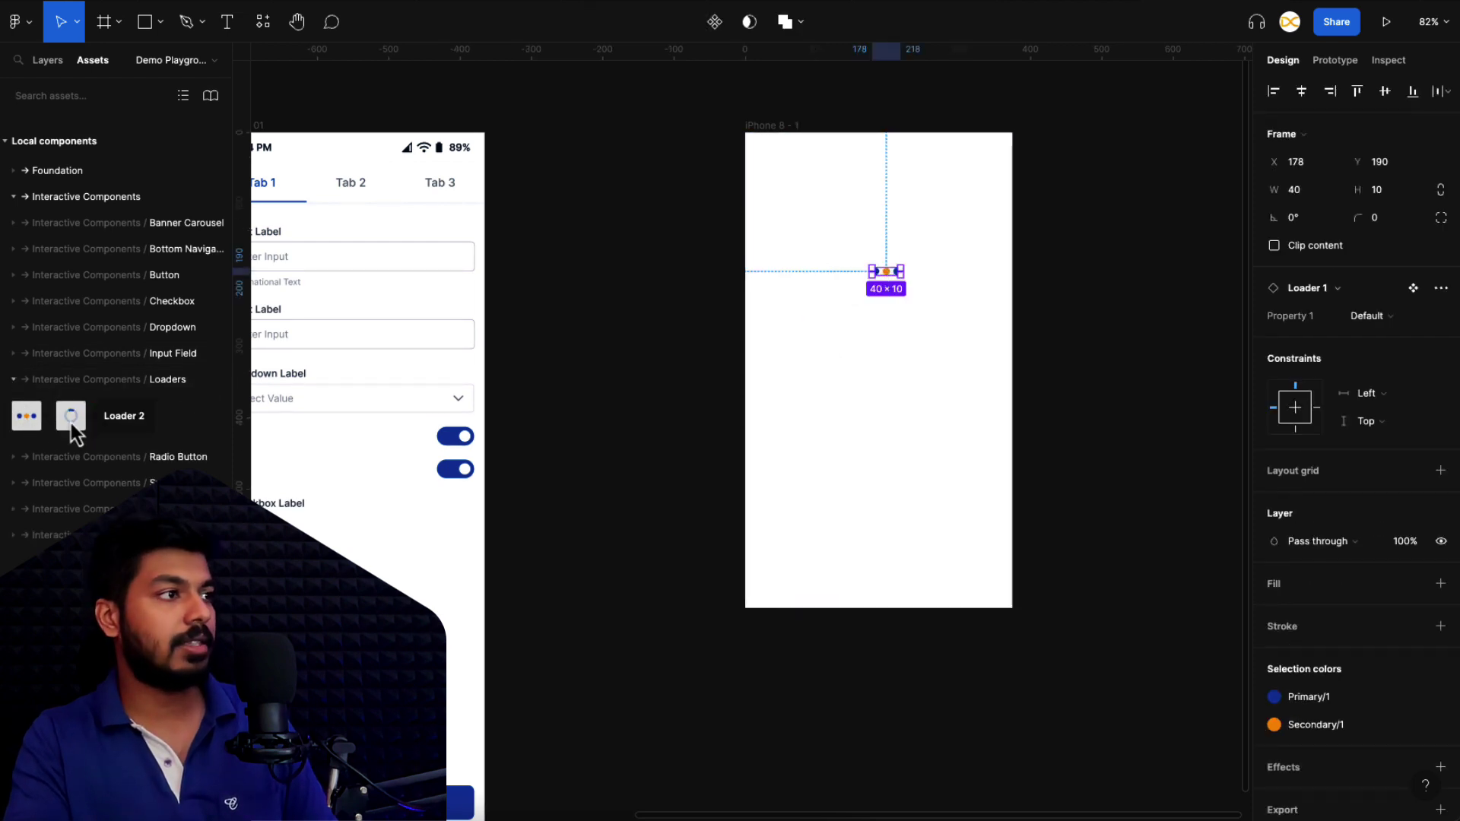
drag(71, 423, 884, 361)
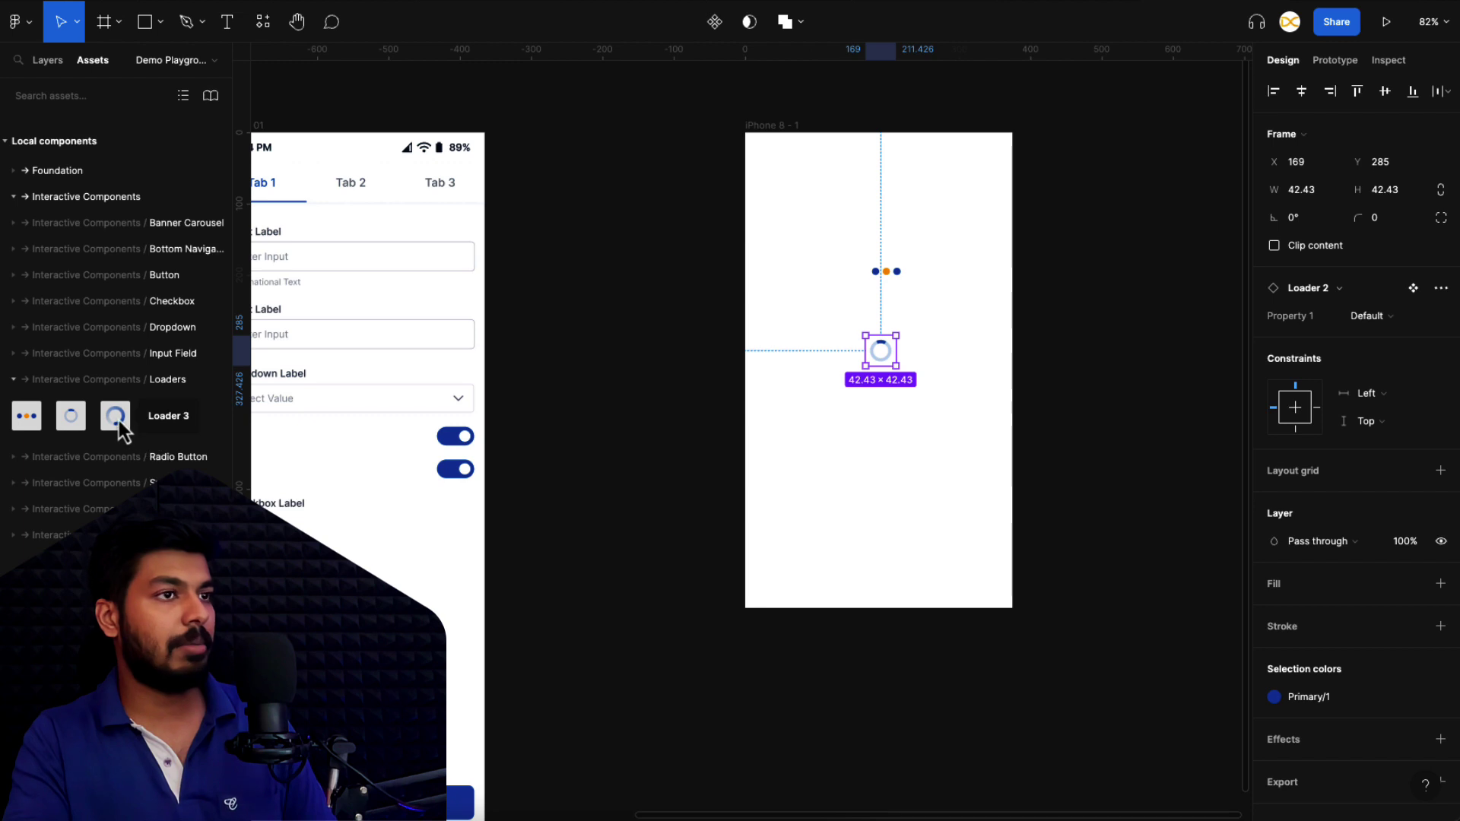
drag(119, 421, 886, 444)
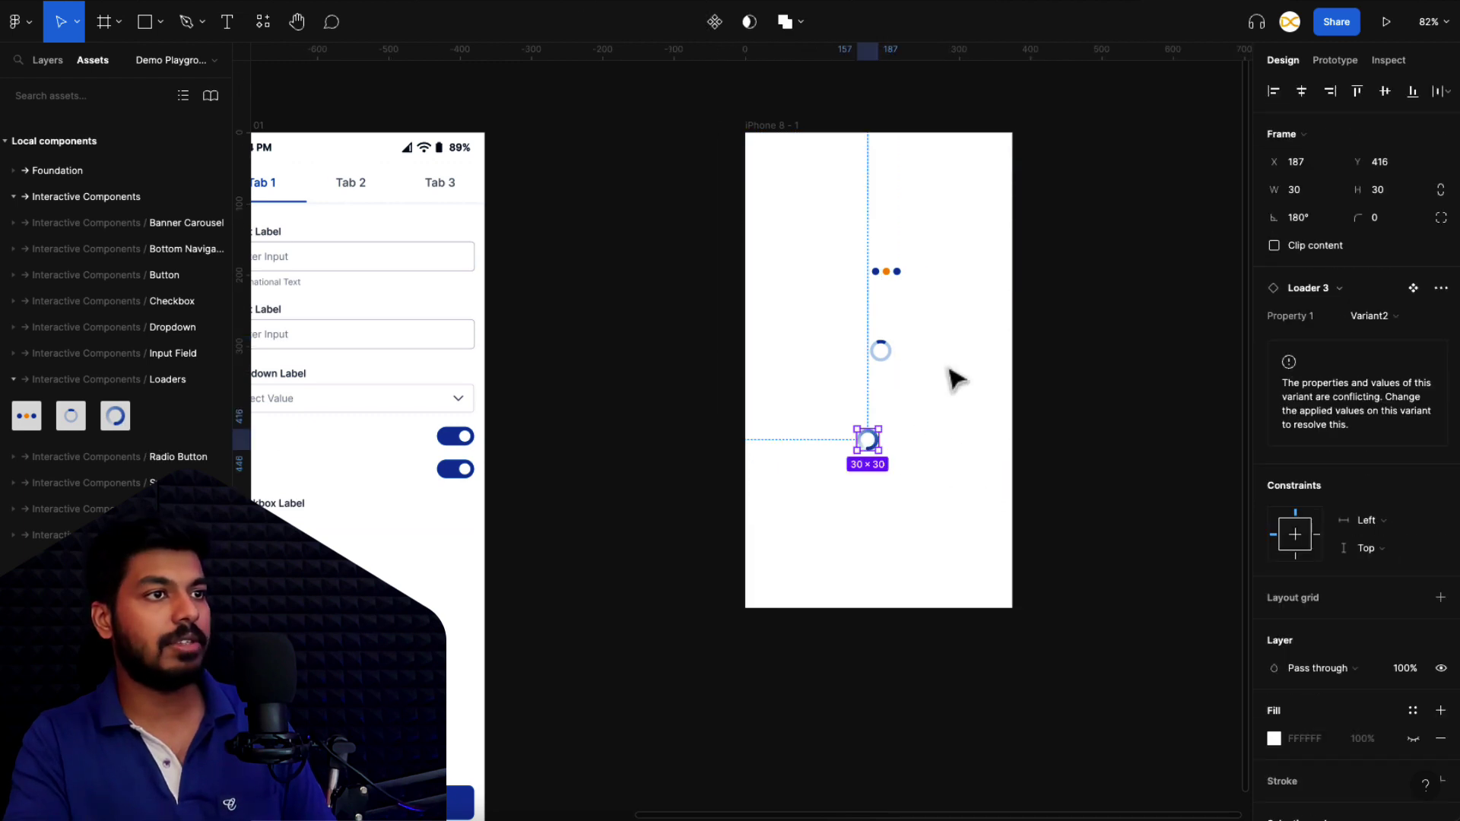
- Align the loaders' horizontal centres, then preview the iPhone 8 frame as a prototype and close it
key(ctrl+a)
click(1301, 91)
click(1065, 228)
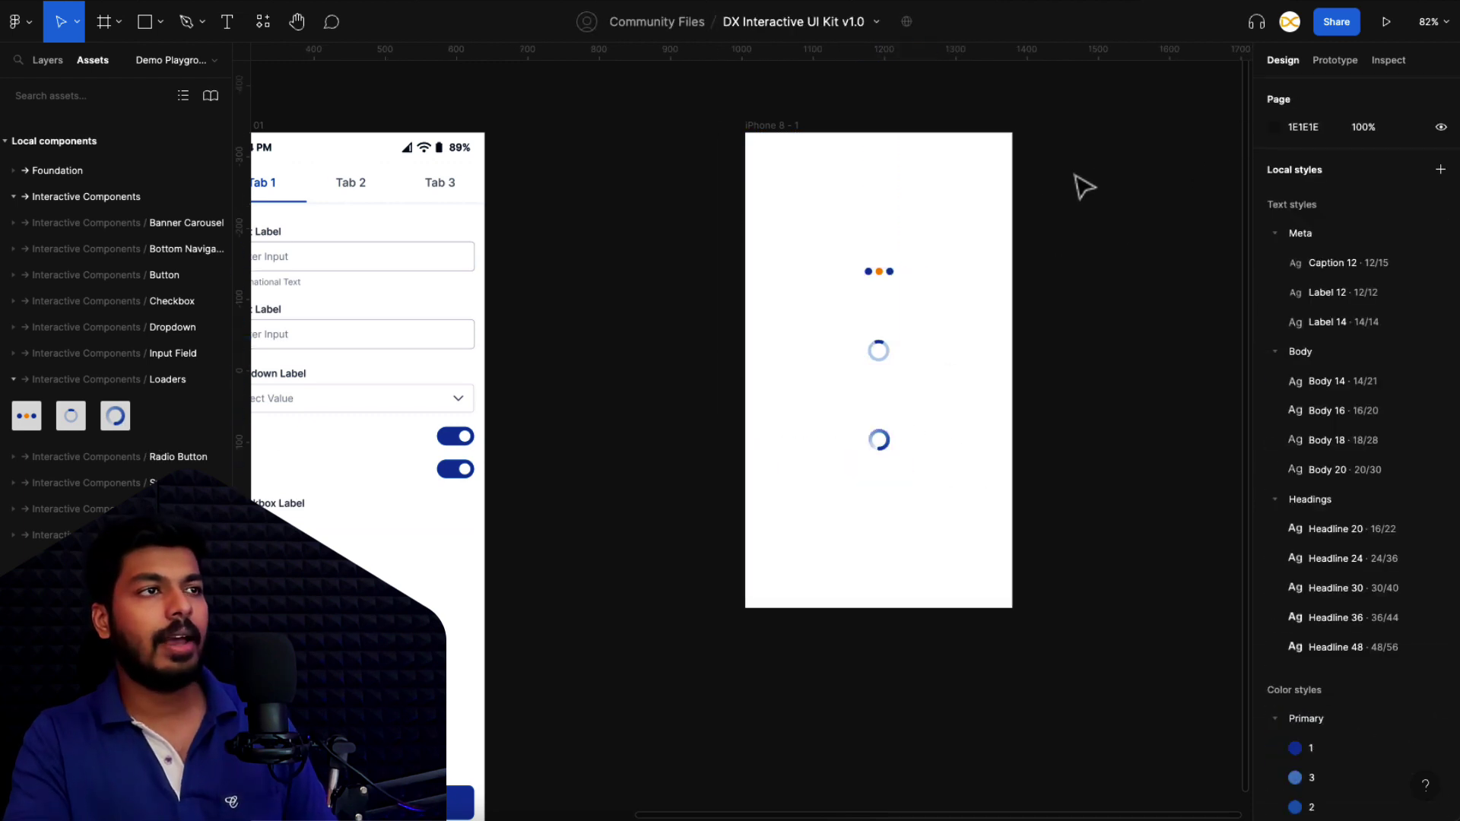
click(788, 125)
click(1386, 22)
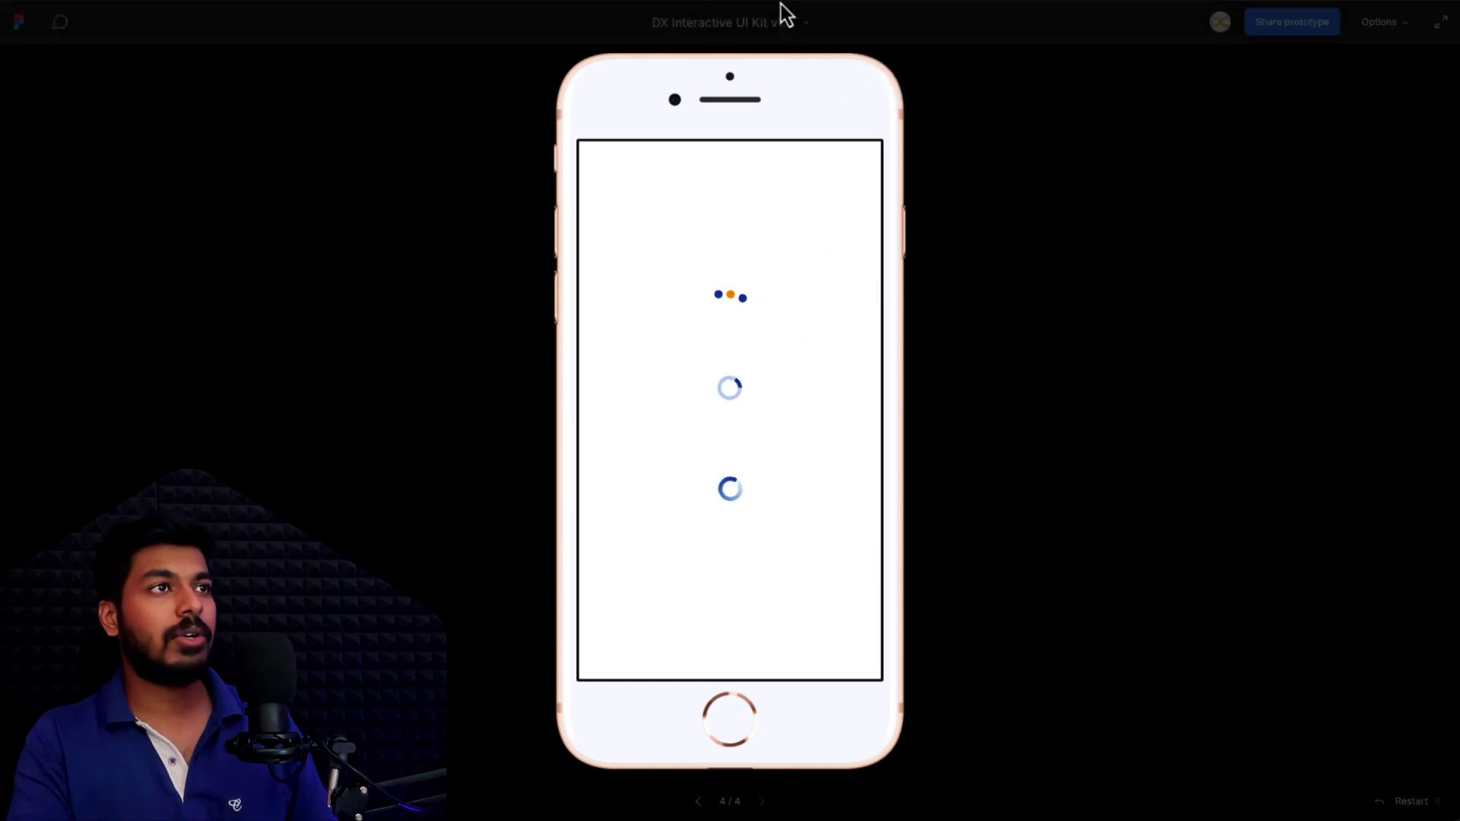
key(ctrl+w)
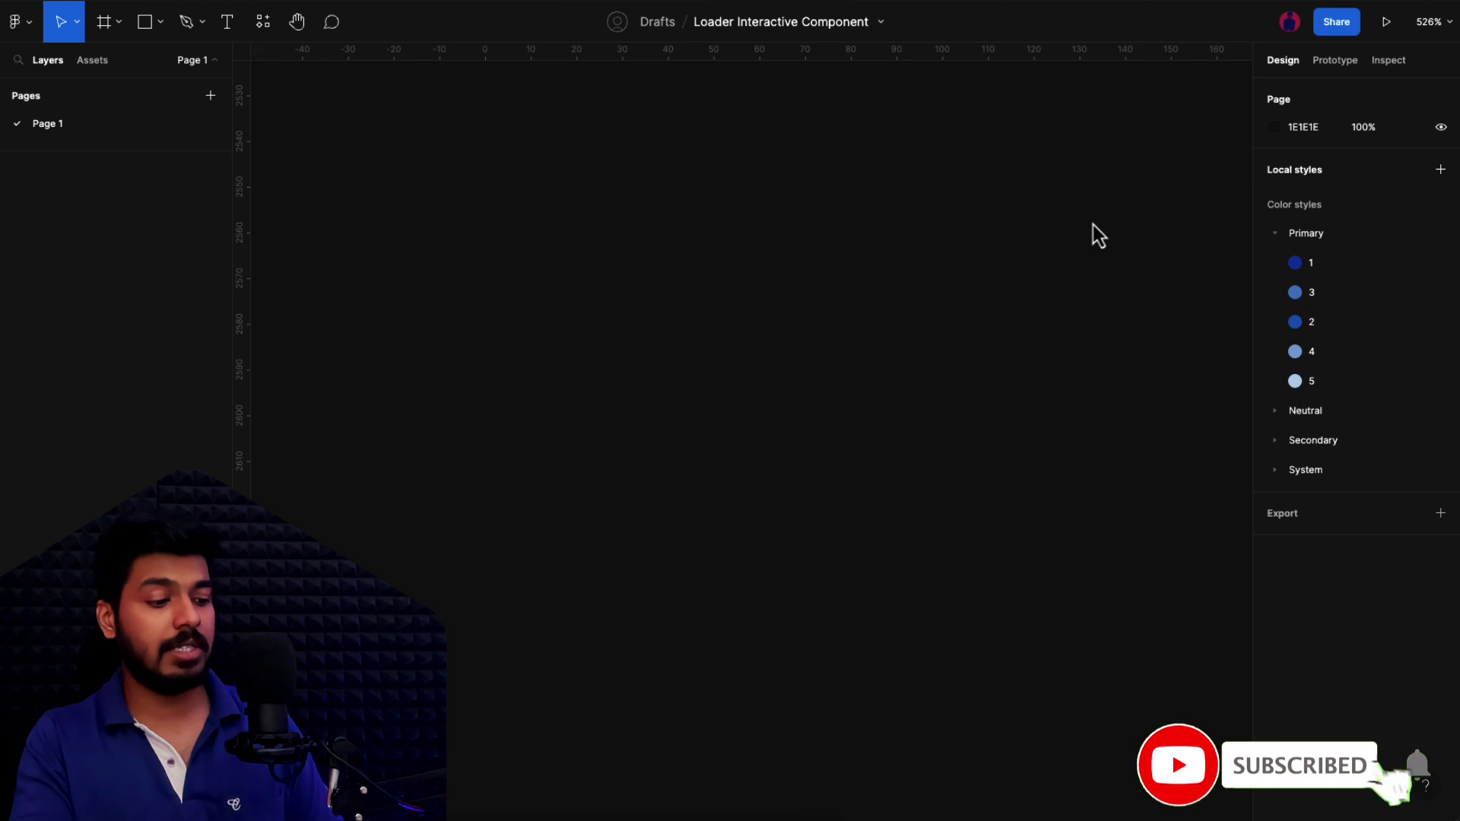
- Draw a square Frame 1 and paste the gradient-ring loader screenshot near its top
key(f)
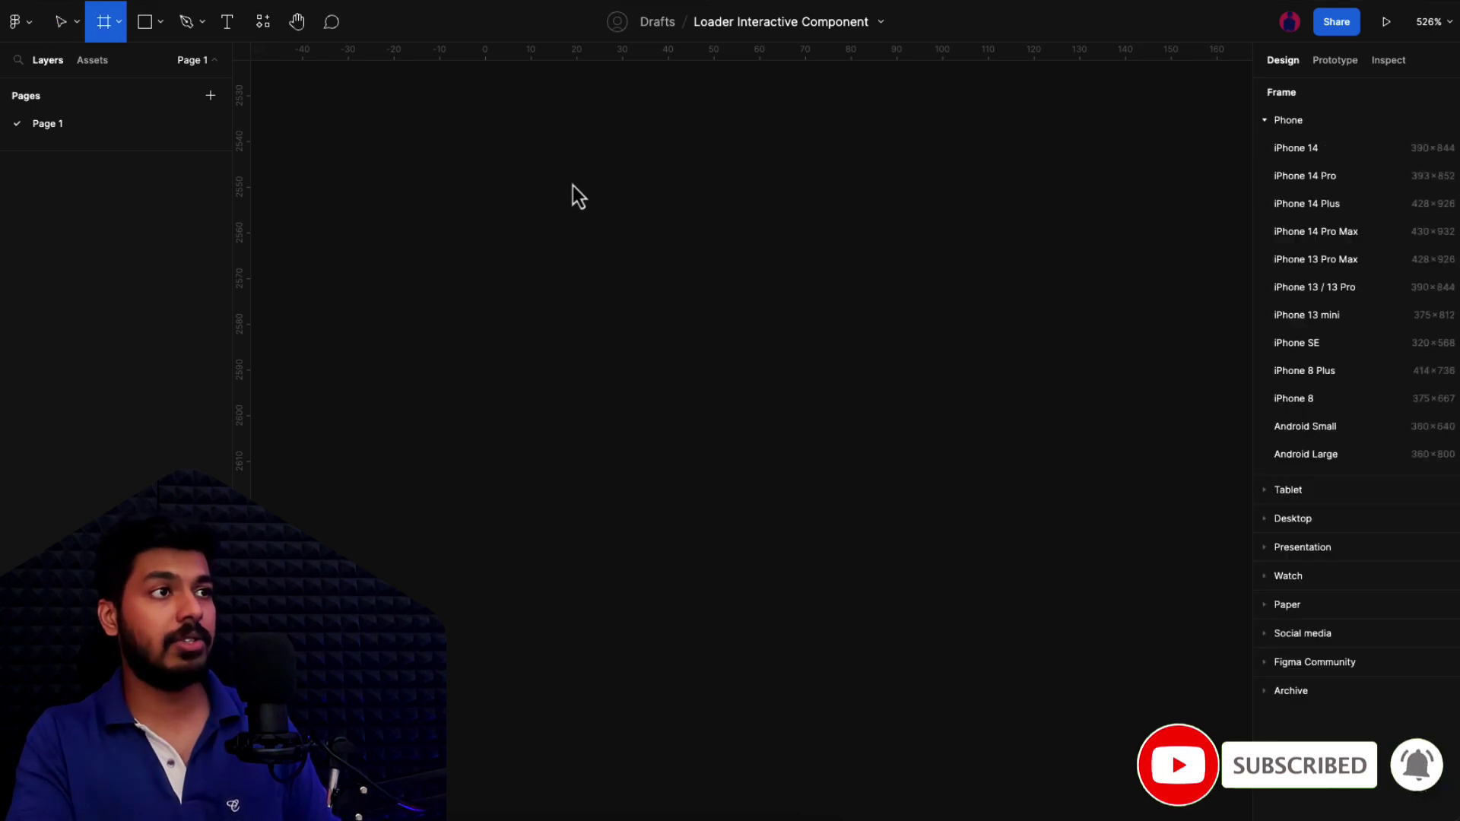
drag(549, 178, 978, 607)
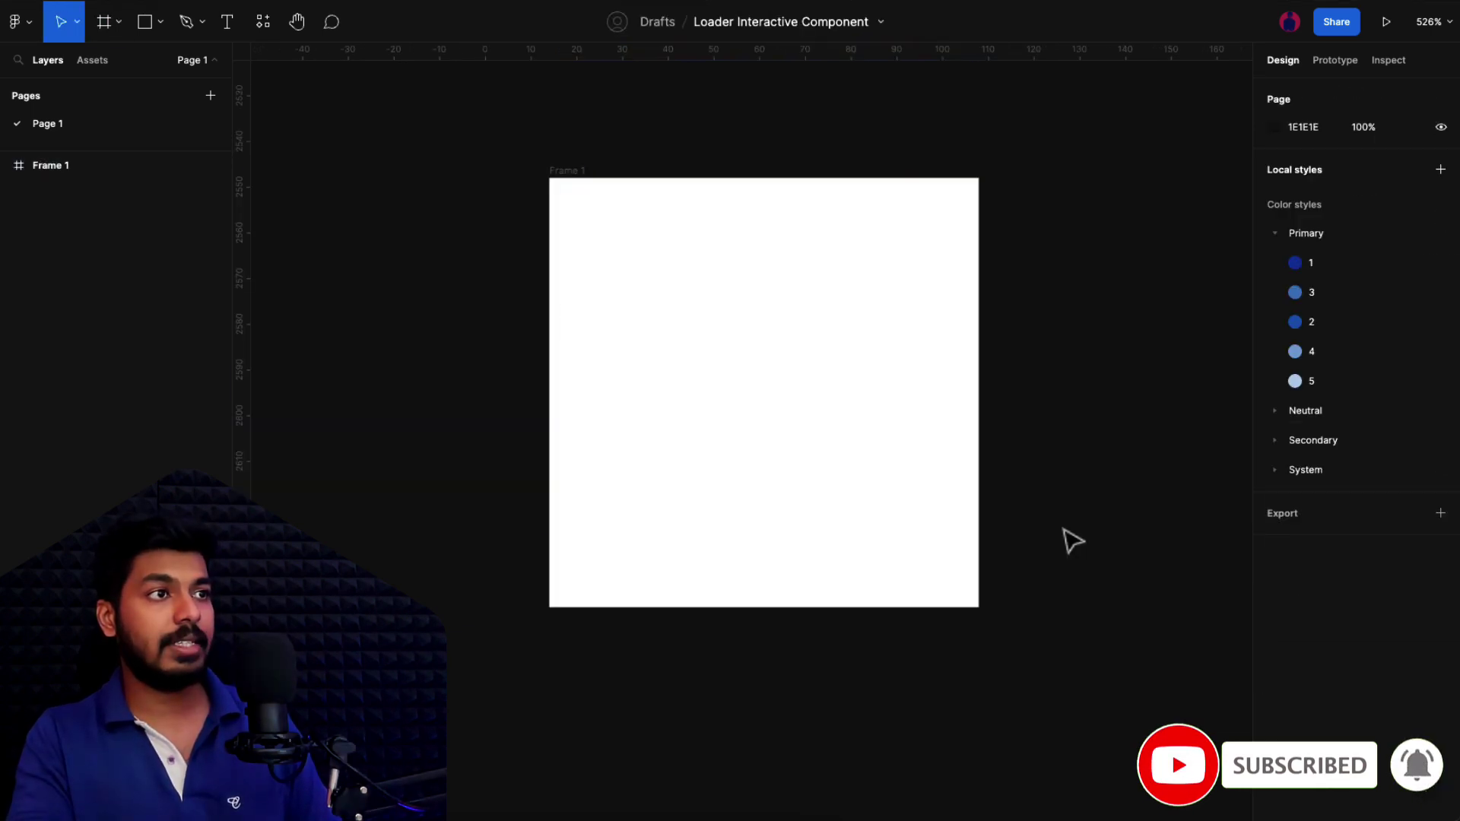
key(ctrl+v)
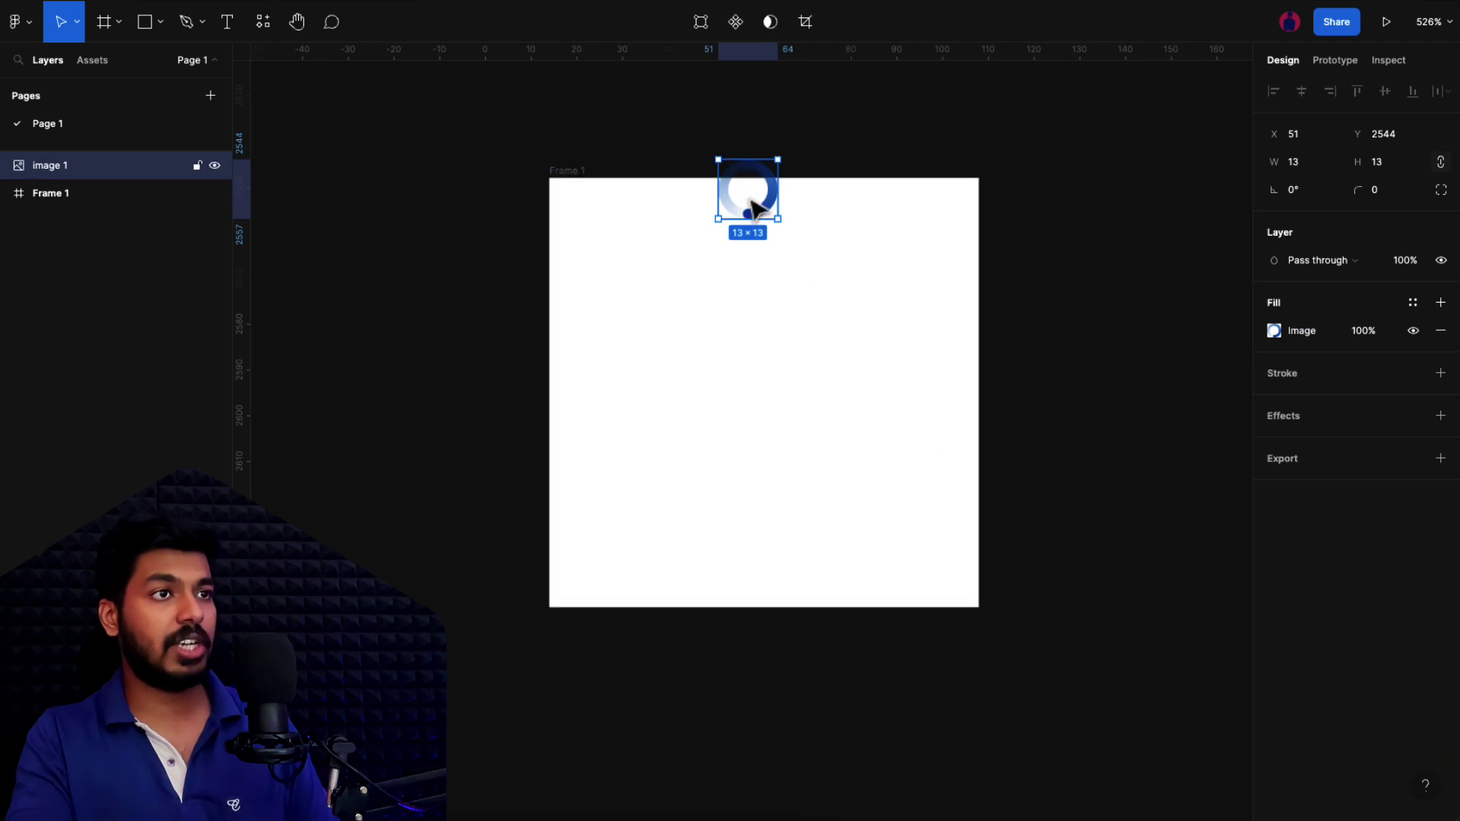
drag(746, 202, 772, 267)
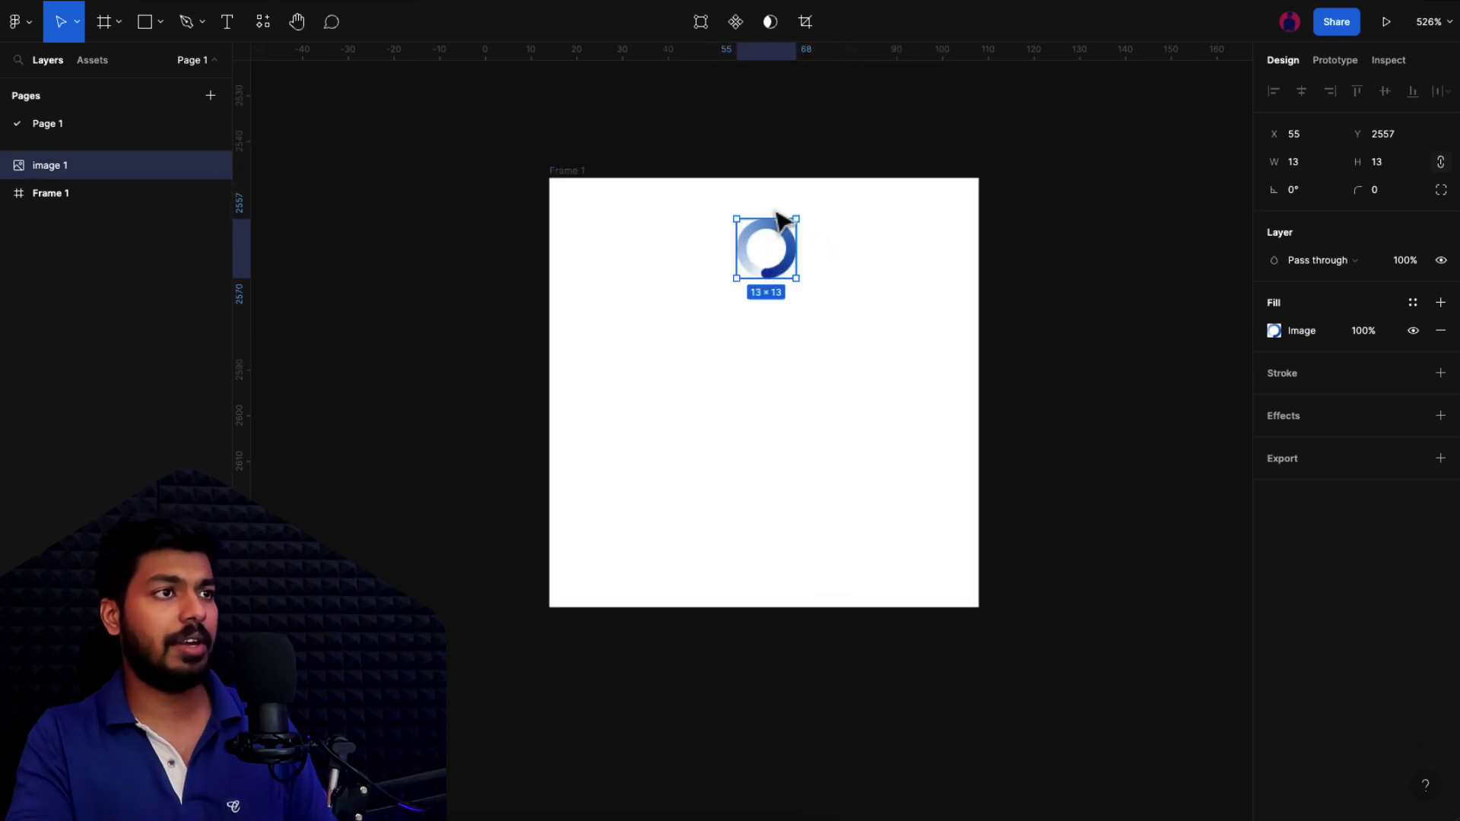
click(832, 153)
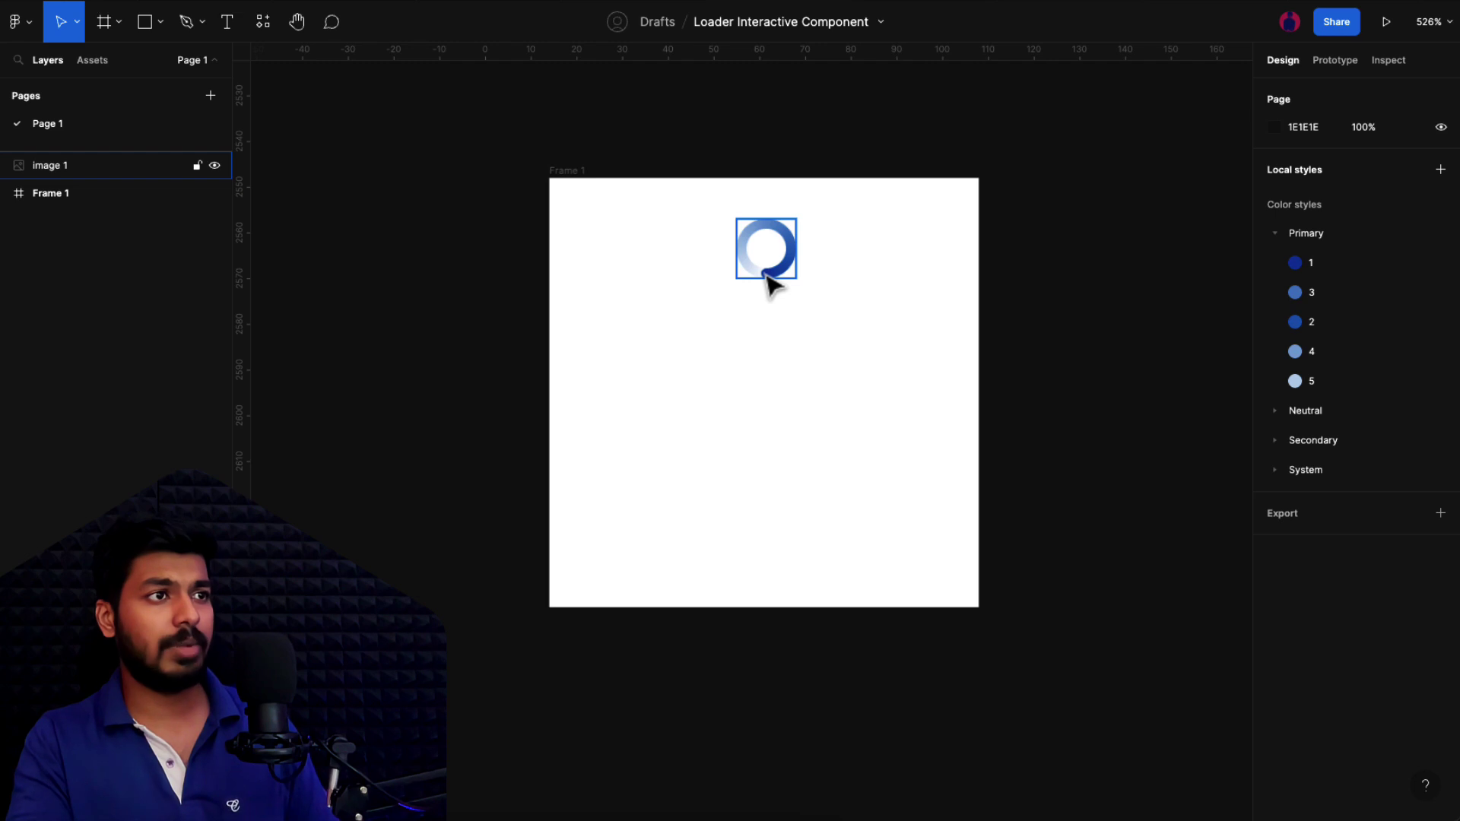
click(684, 372)
- Draw a 34×34 grey circle and line it up under the loader image
key(o)
drag(699, 347, 777, 423)
click(1301, 170)
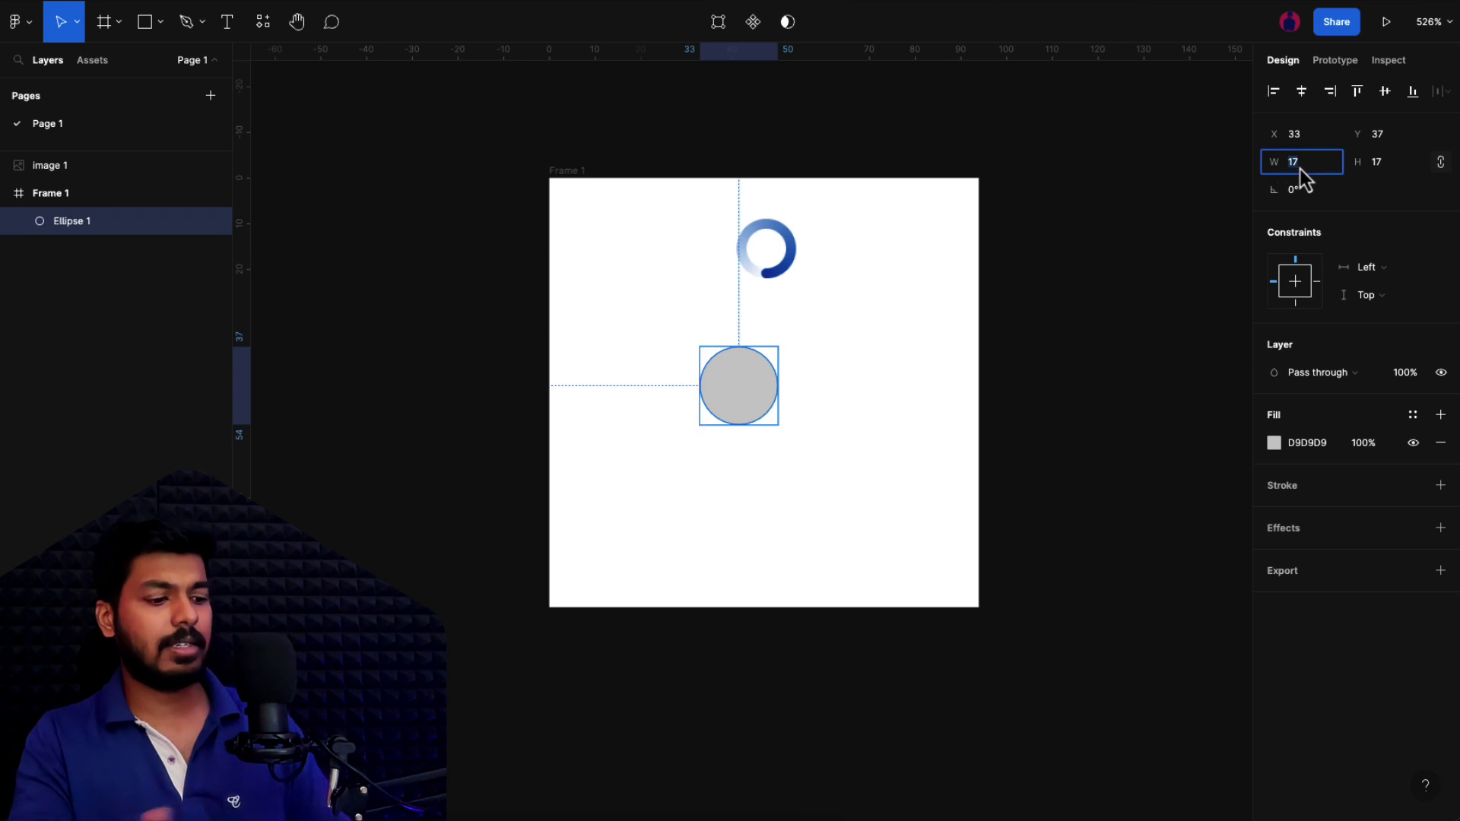
text(34)
key(Return)
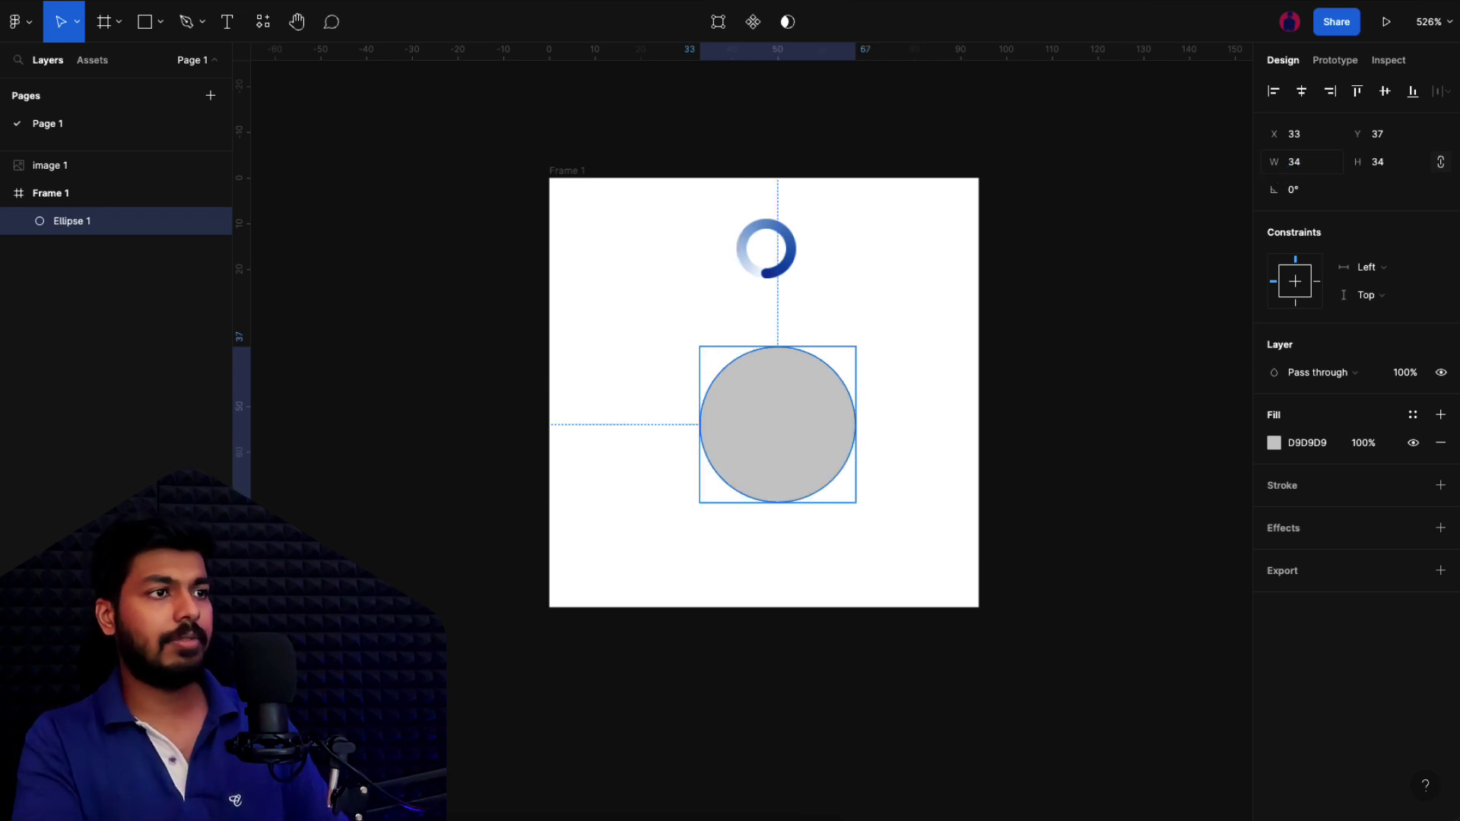
drag(771, 447, 753, 441)
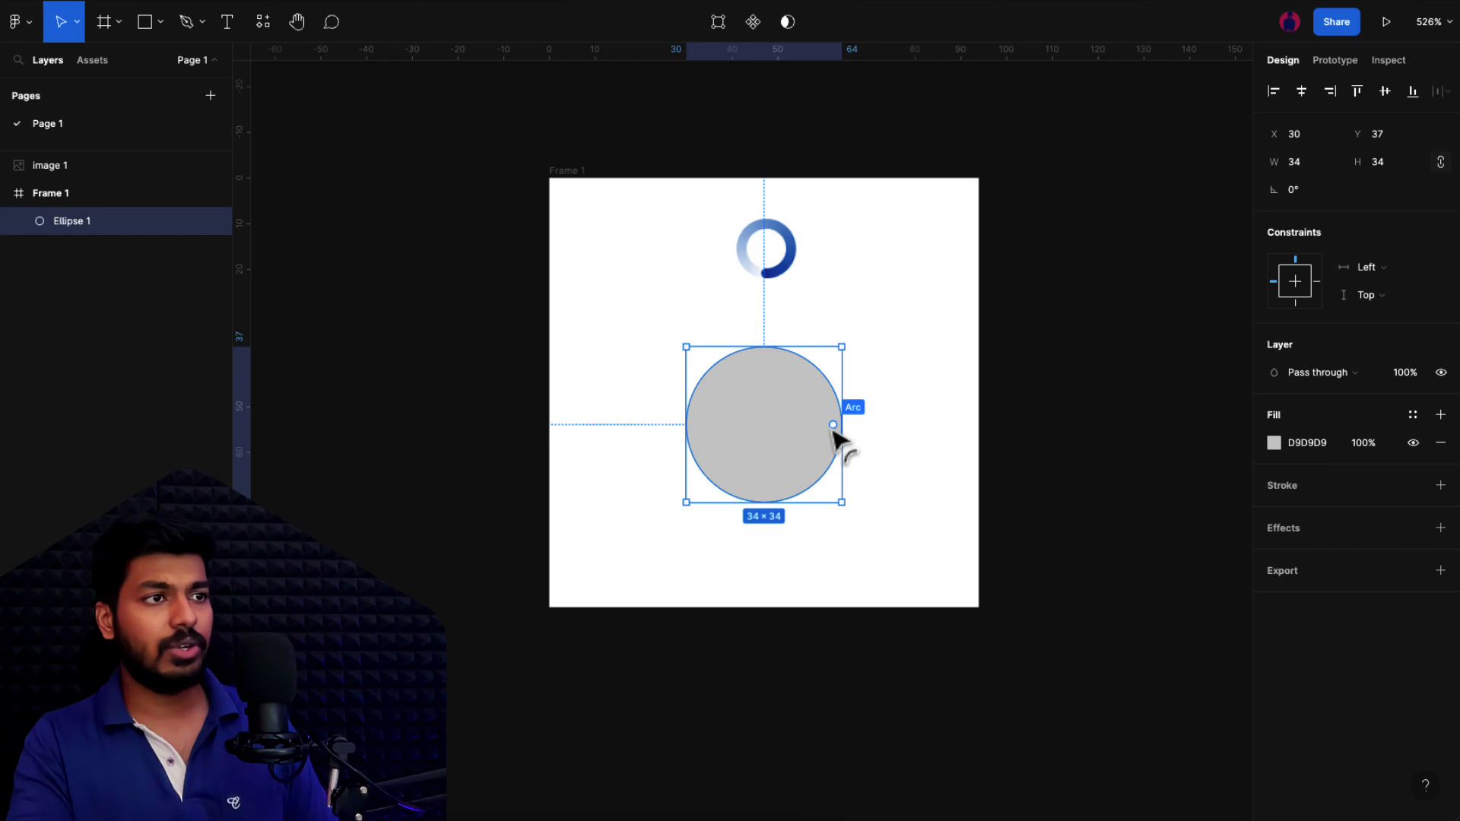
- Set the circle's arc Ratio to 60% to hollow it into a ring
drag(834, 434, 833, 436)
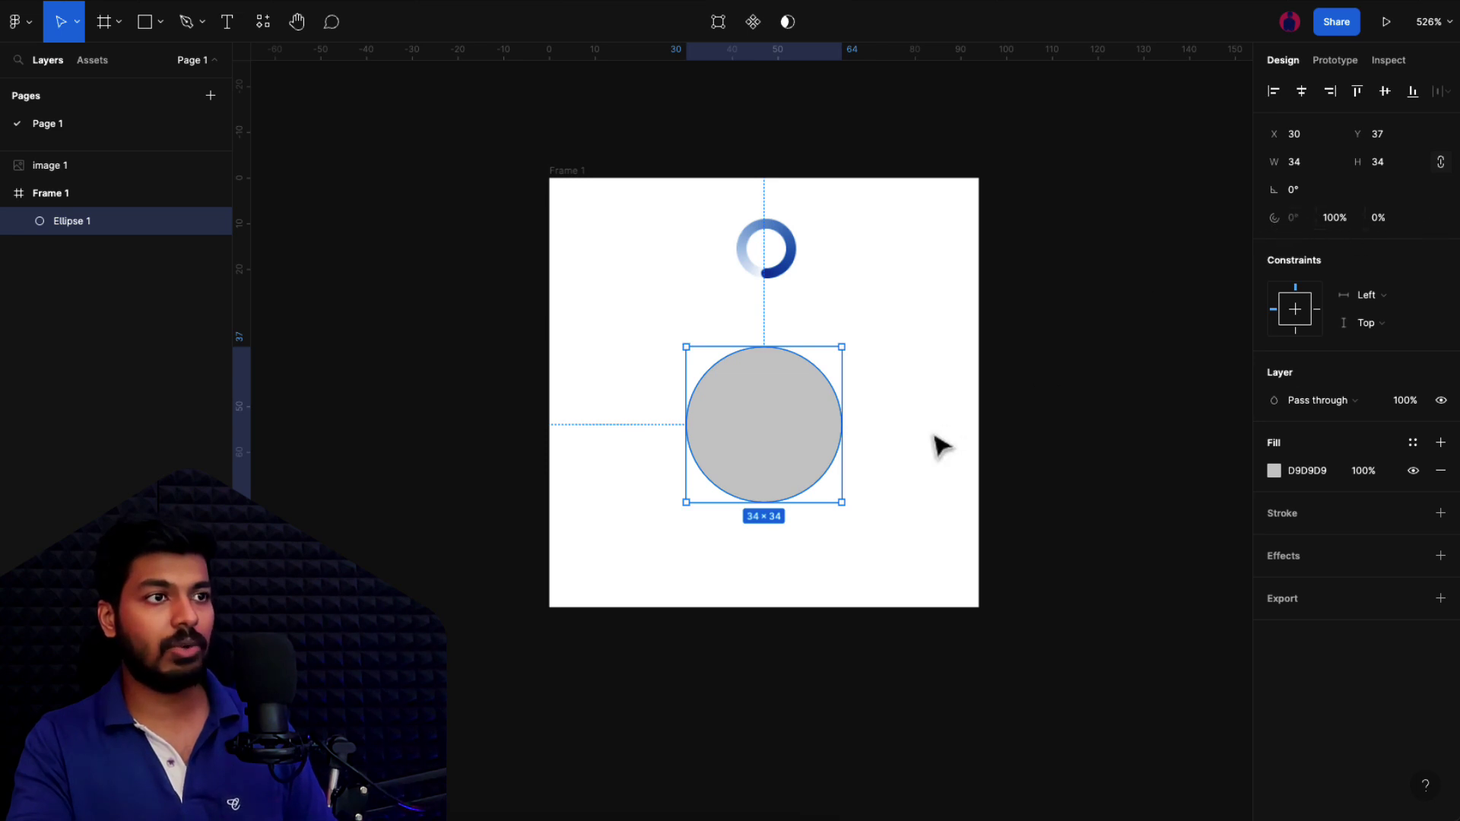
mouse_move(823, 432)
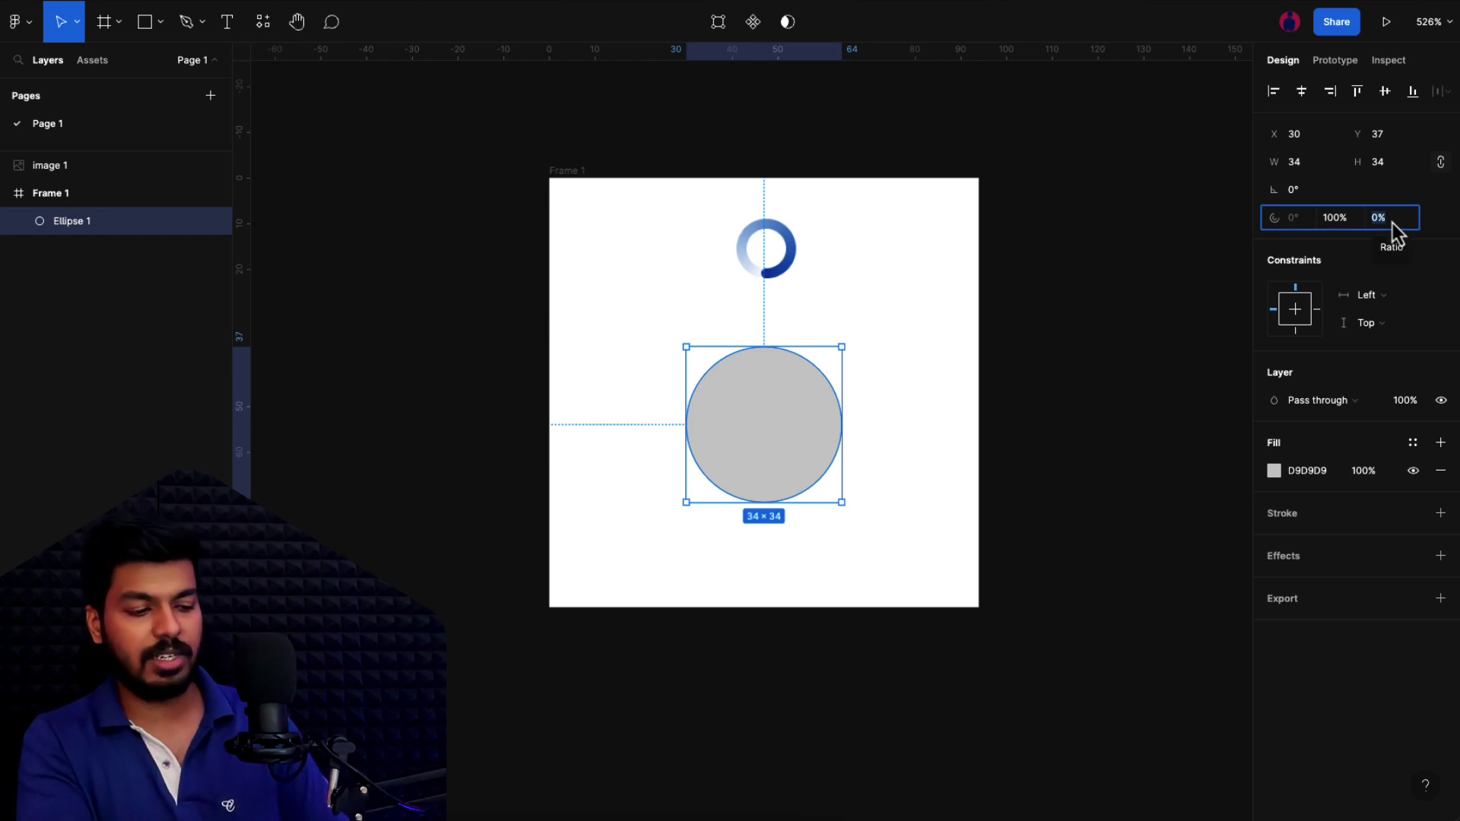
text(60)
key(Return)
click(799, 557)
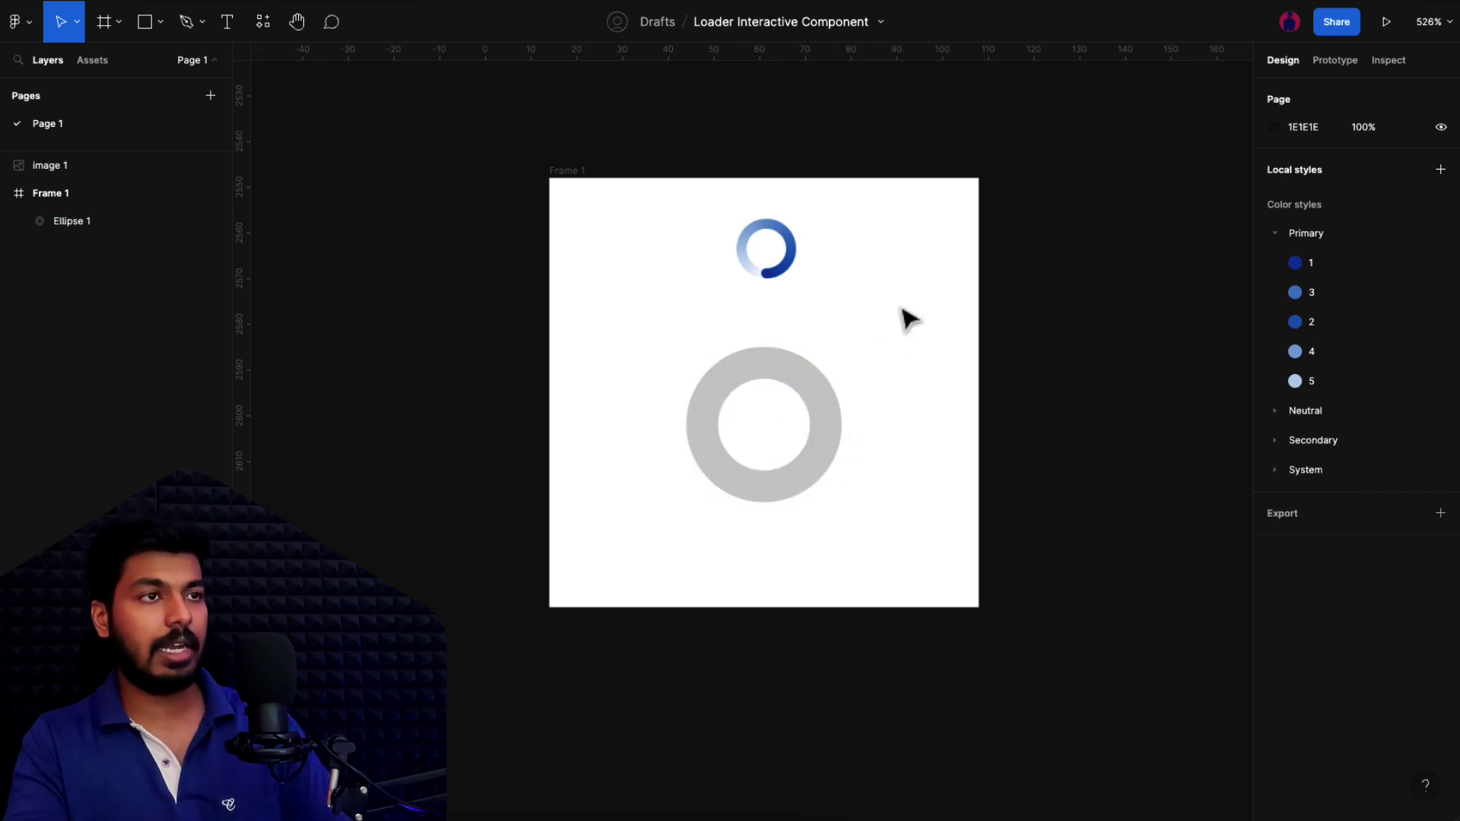
key(o)
drag(851, 254, 900, 295)
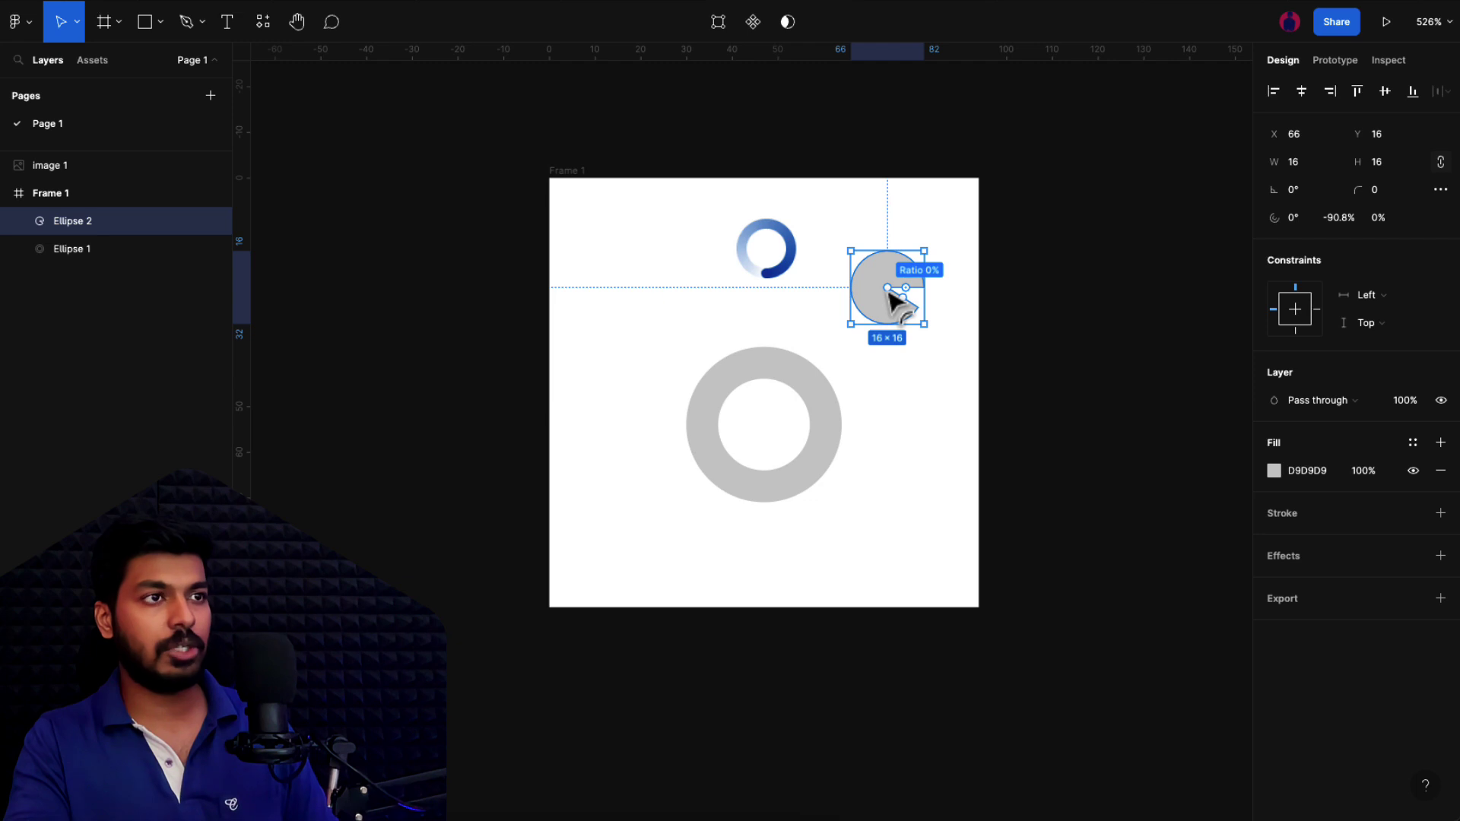
drag(888, 289, 864, 290)
mouse_move(916, 314)
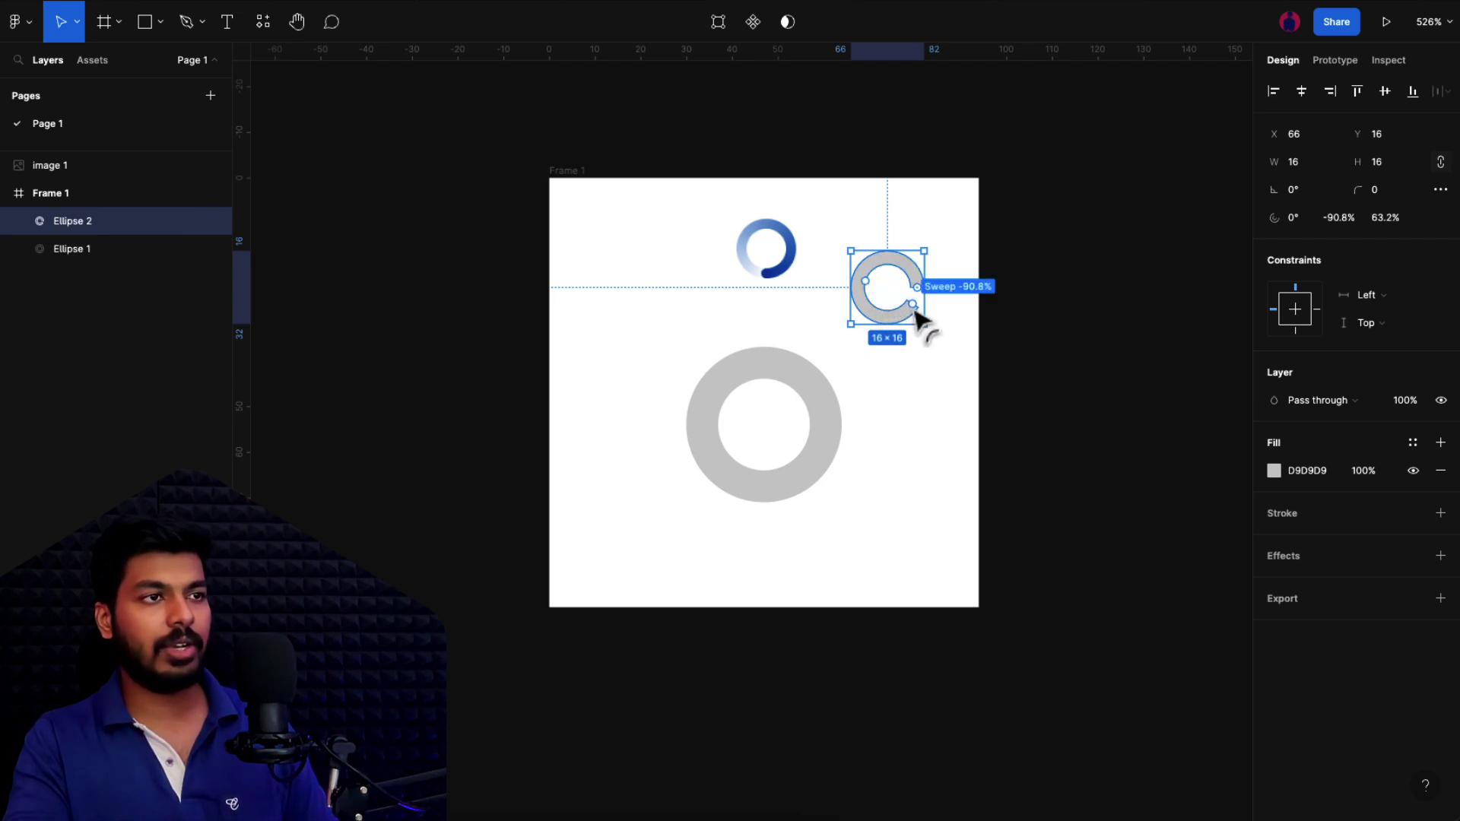
click(907, 340)
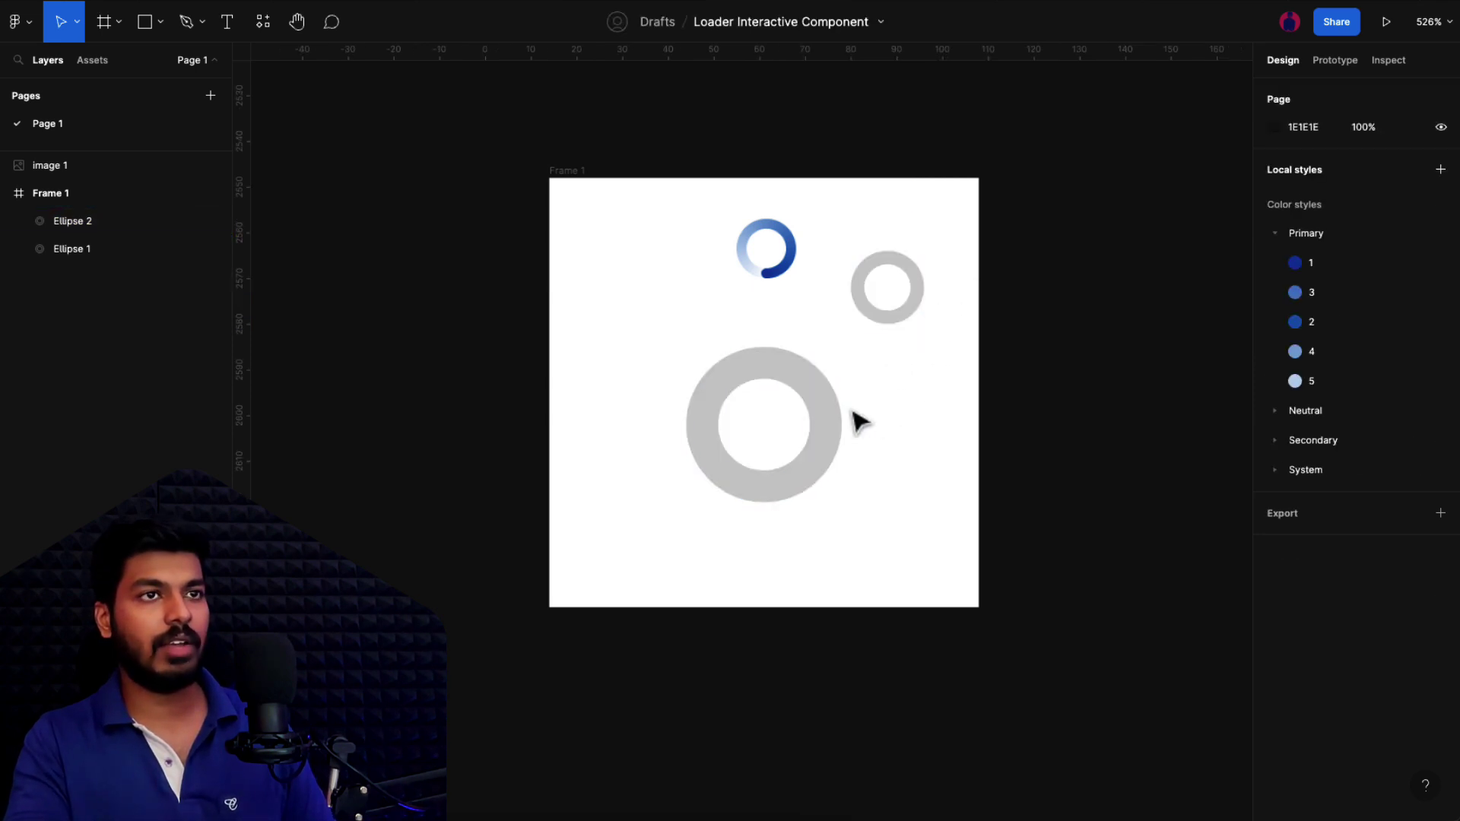
click(916, 291)
key(Delete)
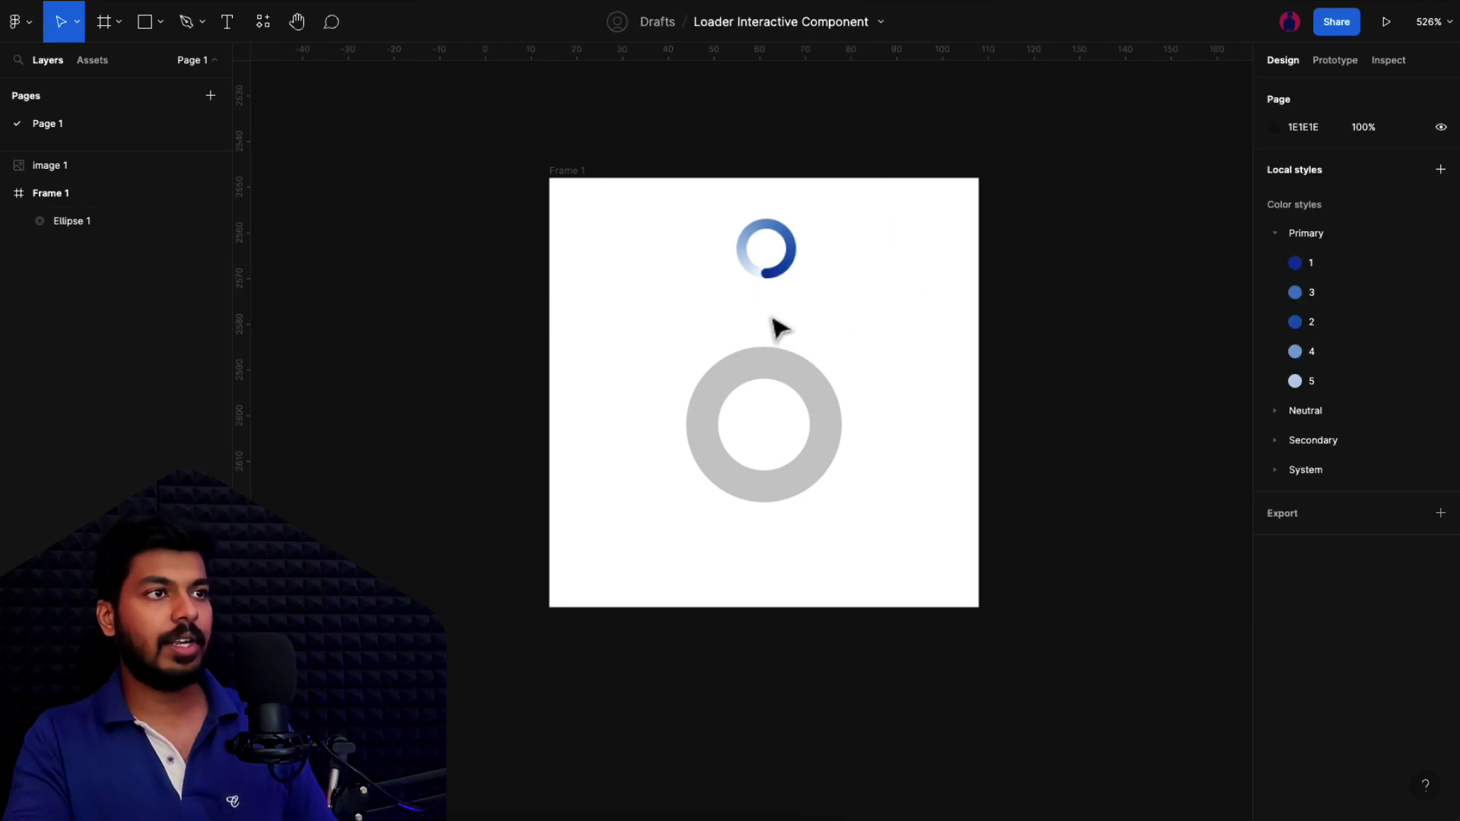
click(794, 366)
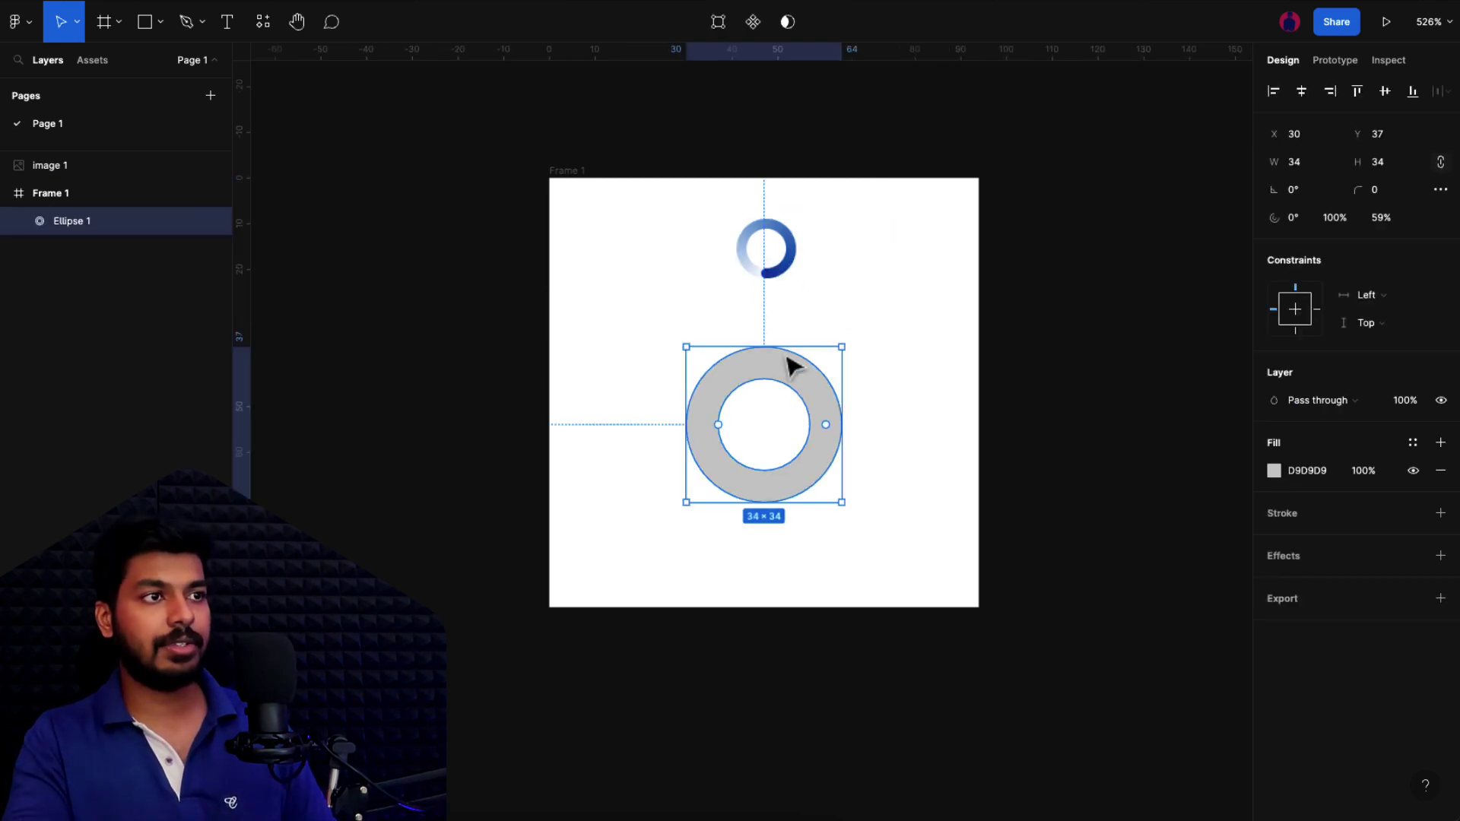
- Change the ring's fill to an Angular gradient with the 0057B8 blue as its first stop
click(1273, 473)
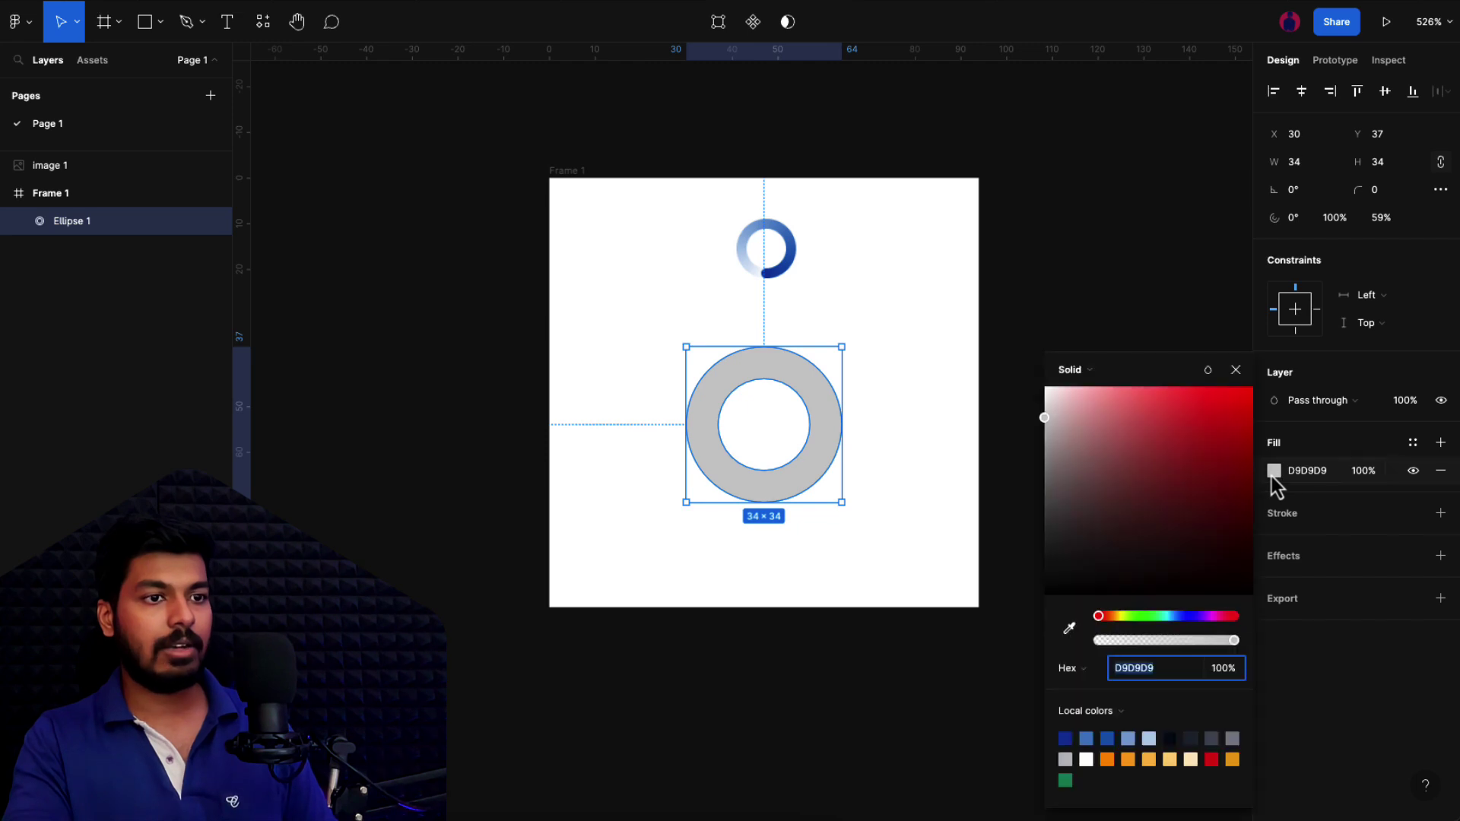
click(1086, 374)
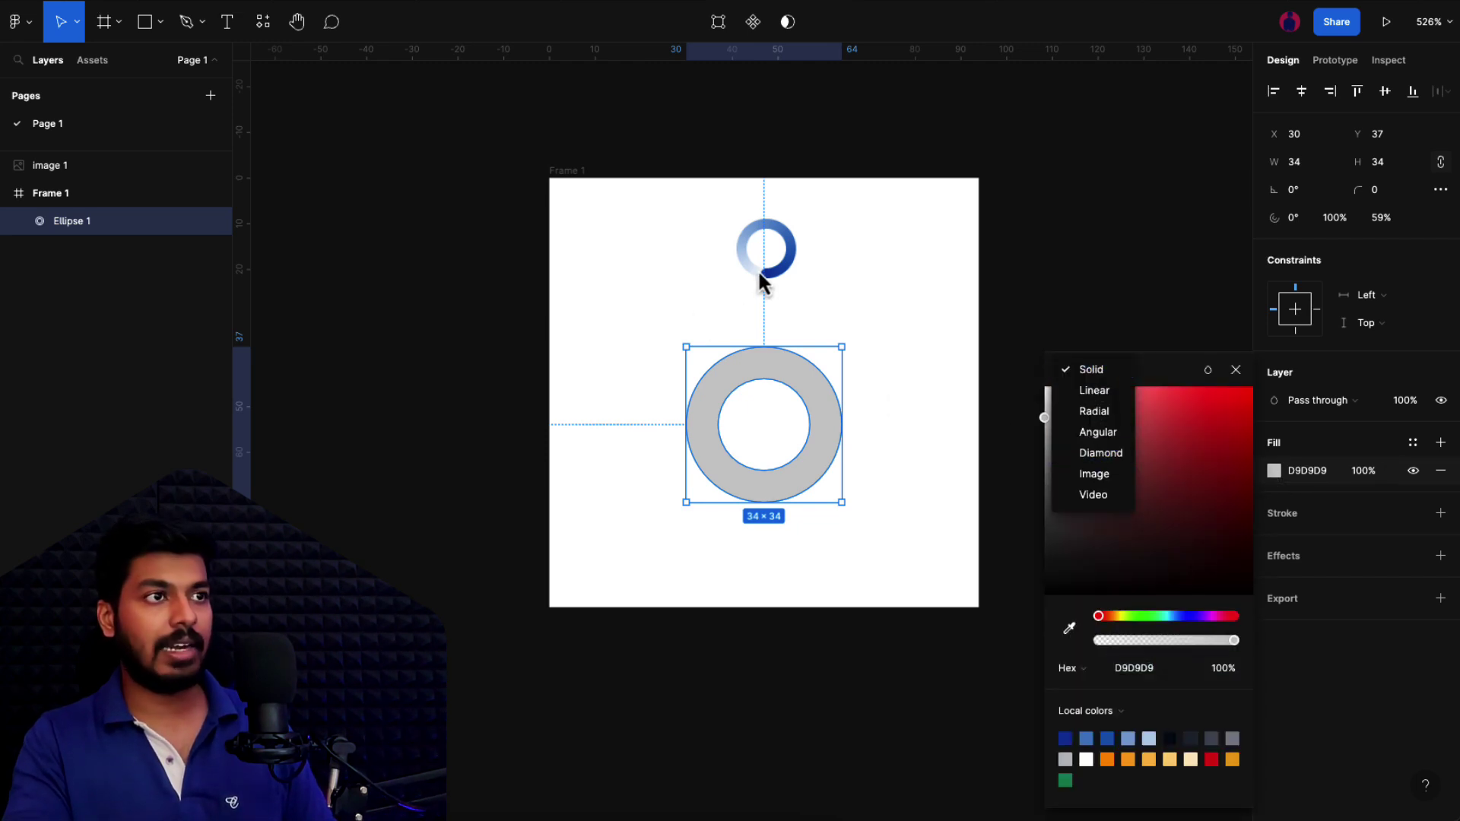
click(1110, 434)
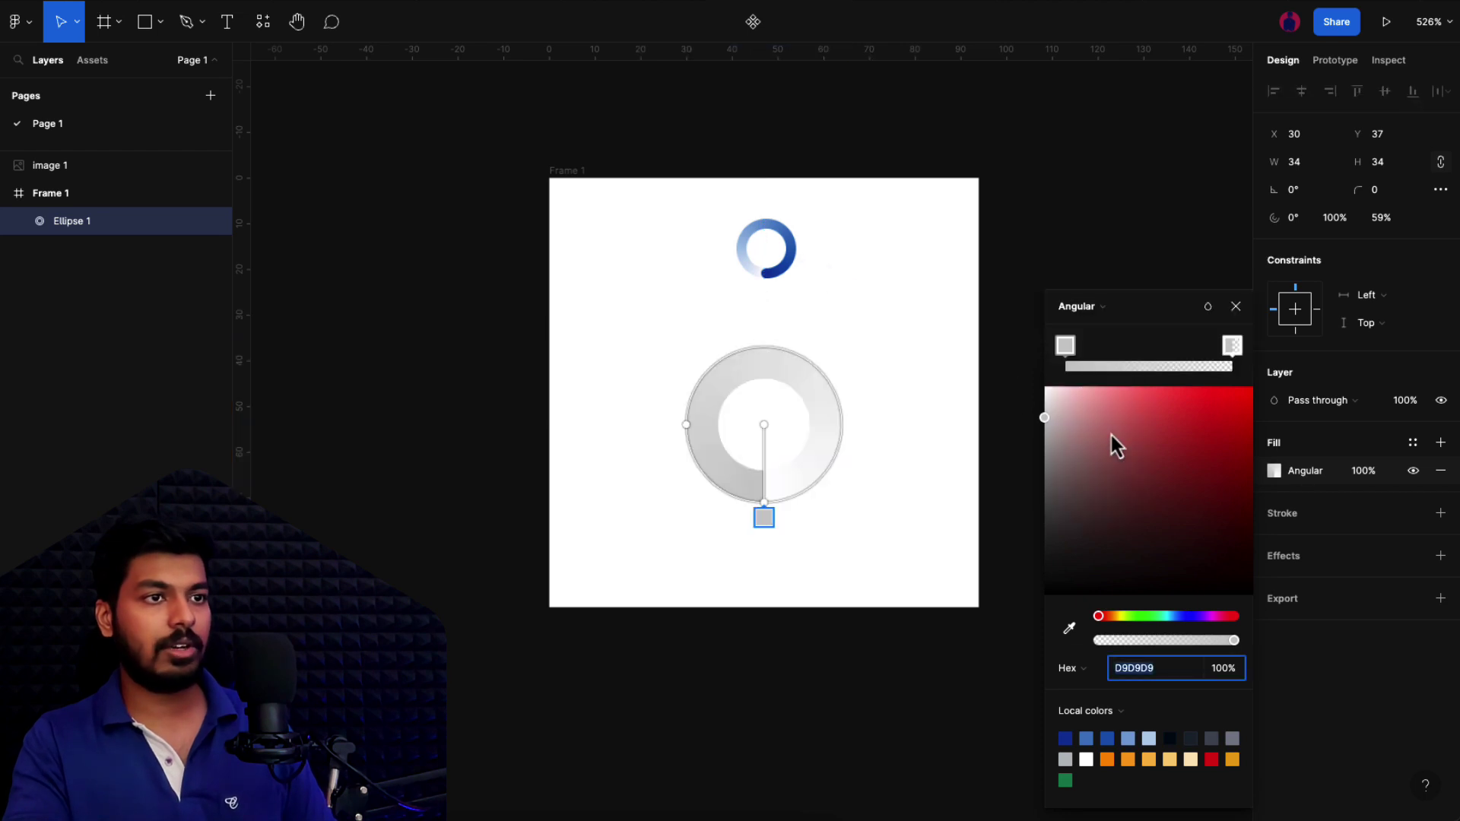
click(1065, 354)
click(1066, 738)
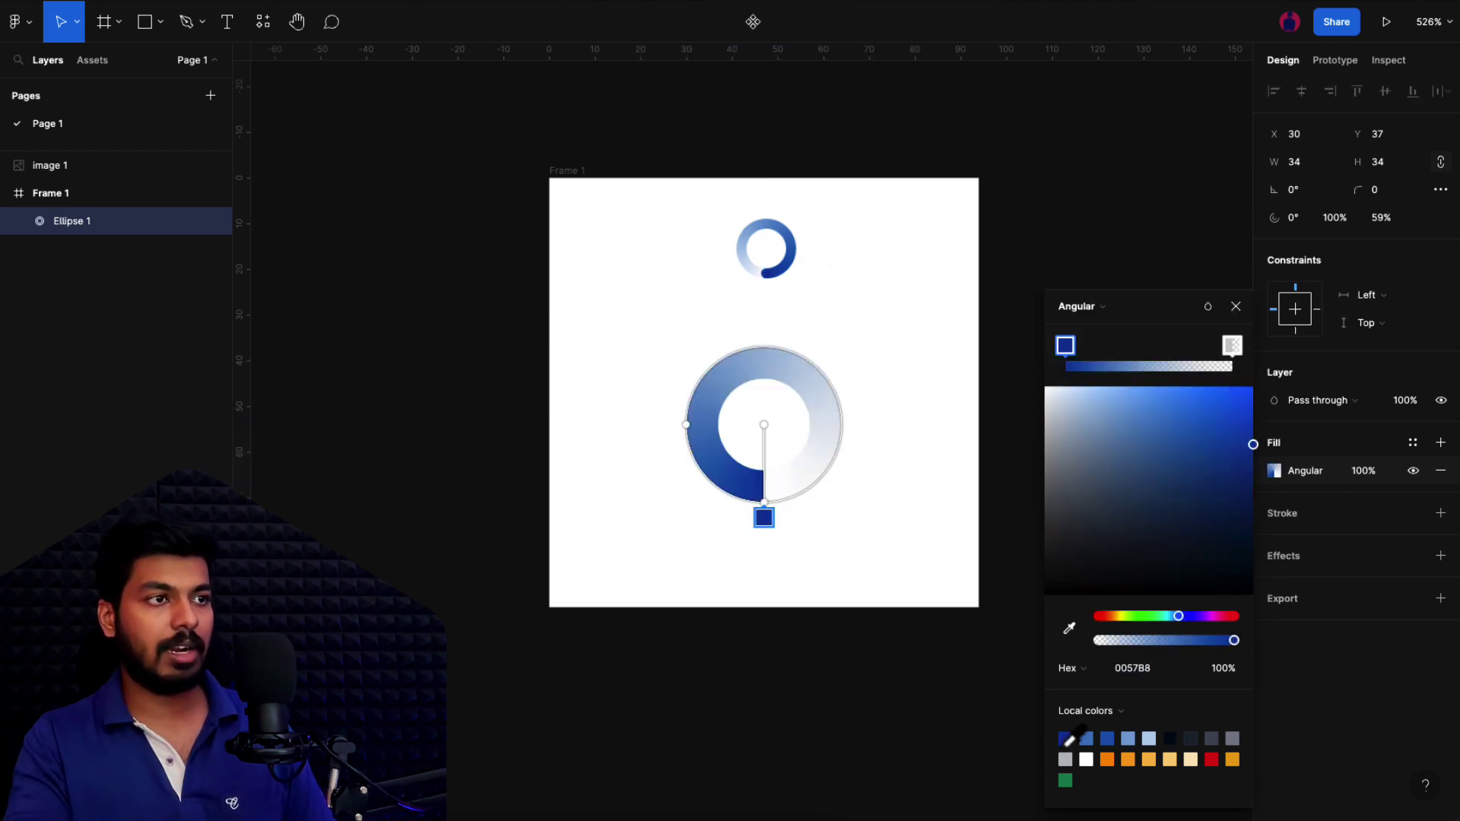
- Reposition the gradient stops so the dark blue end sits at the ring's bottom
click(1231, 349)
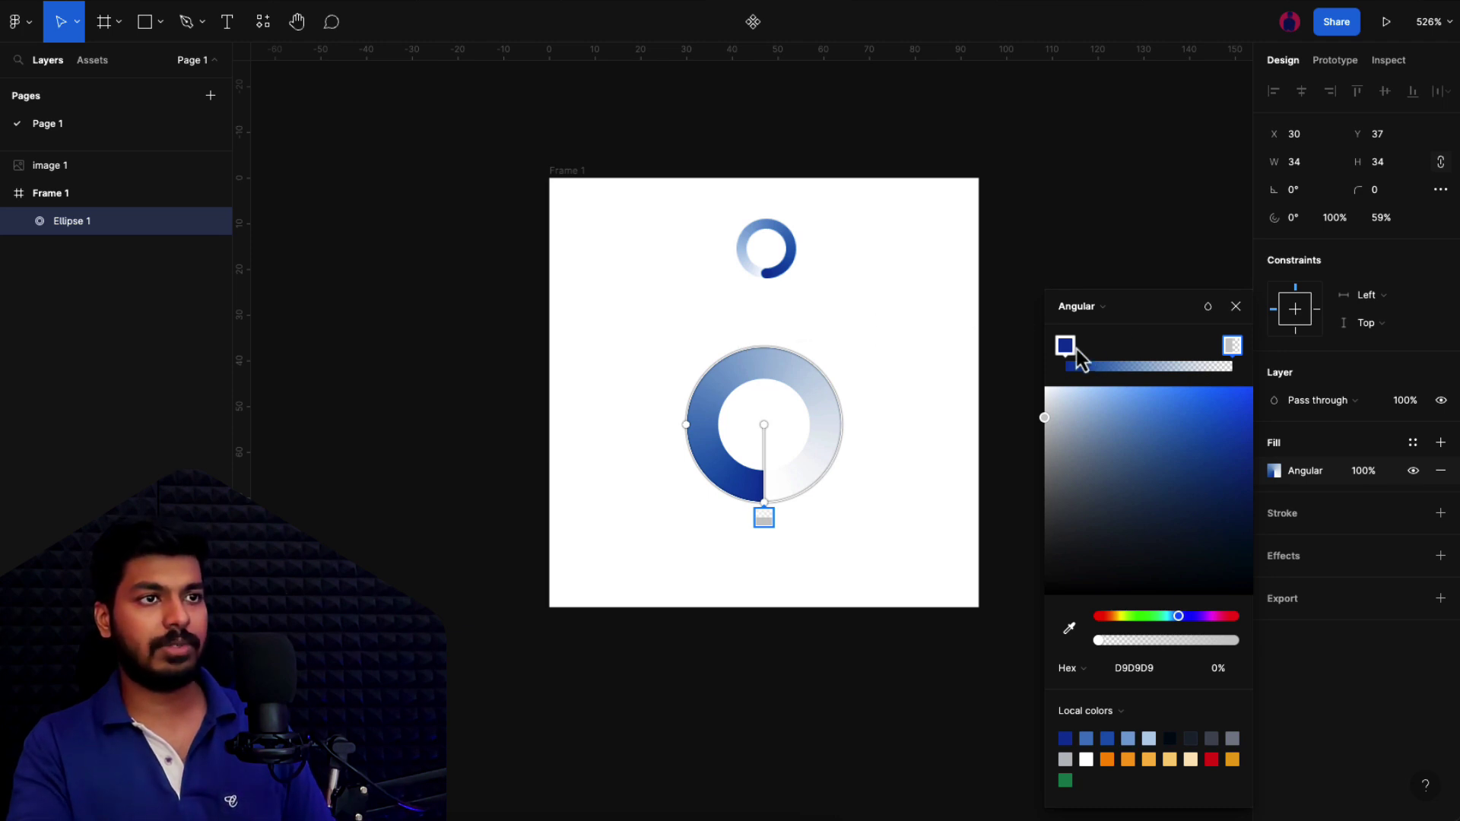
mouse_move(1066, 348)
mouse_down()
mouse_move(1181, 368)
mouse_move(1233, 352)
mouse_move(1057, 352)
mouse_up()
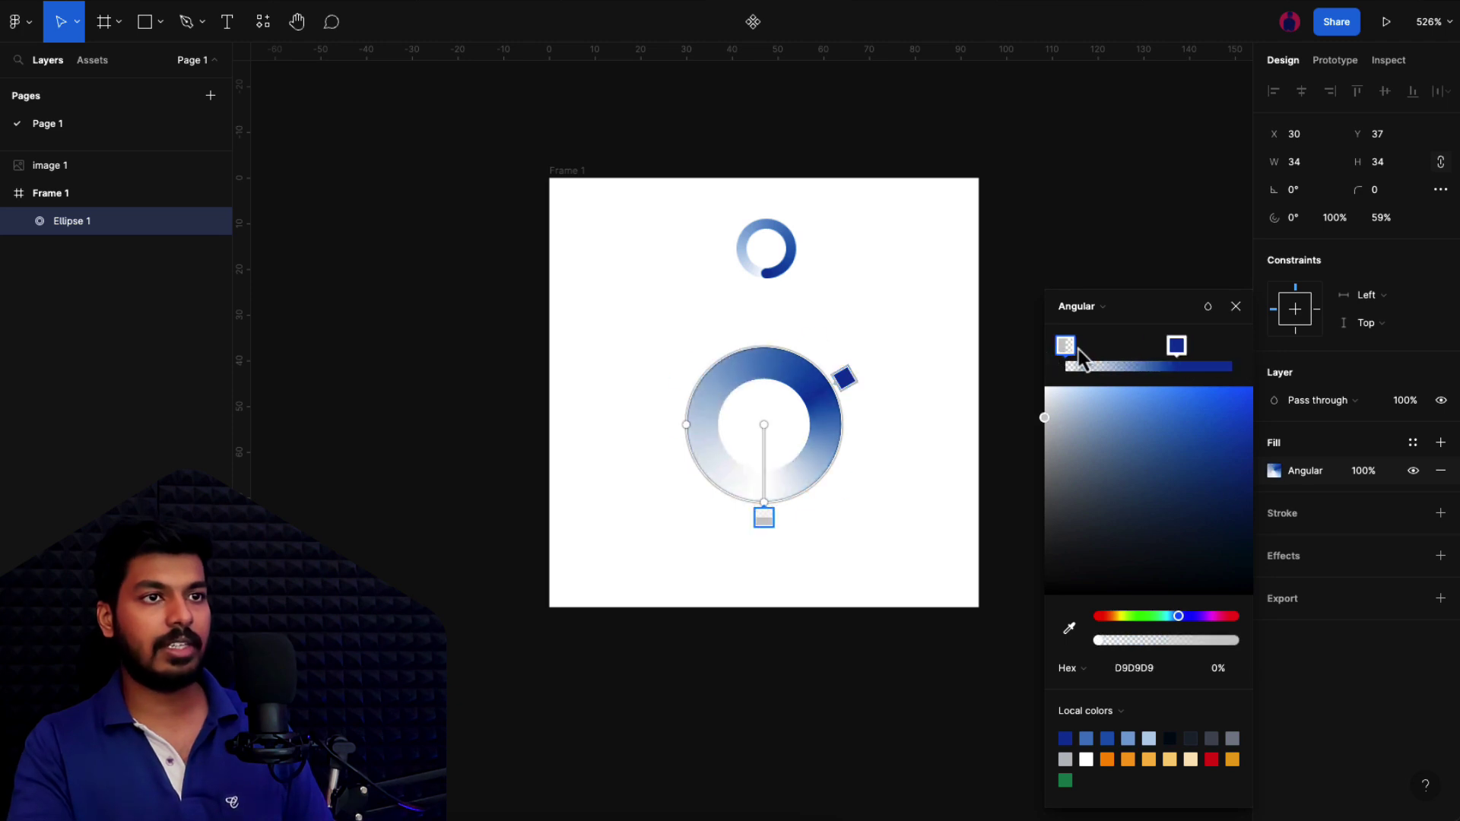
drag(1184, 348, 1265, 350)
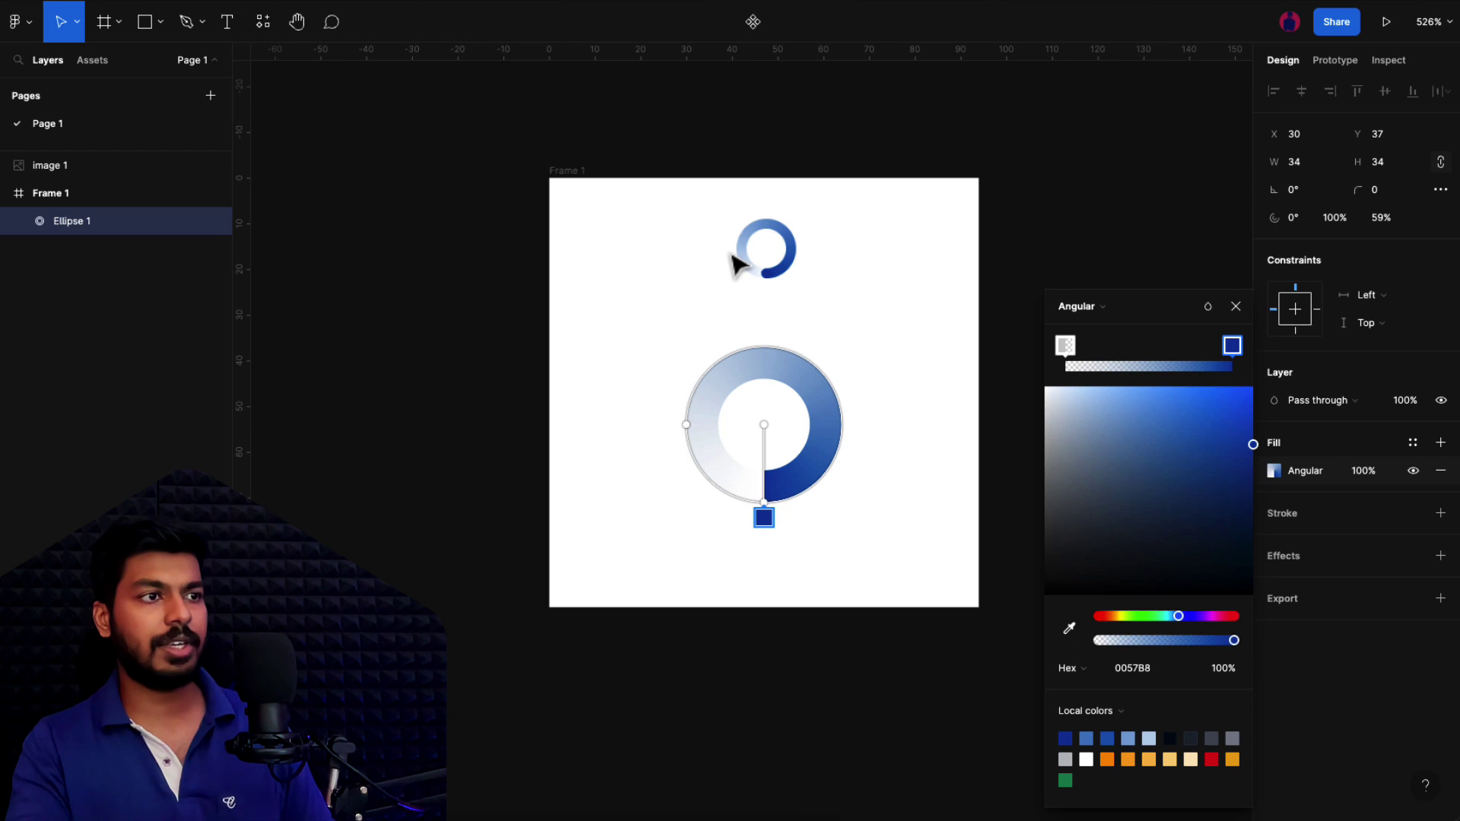
click(1236, 307)
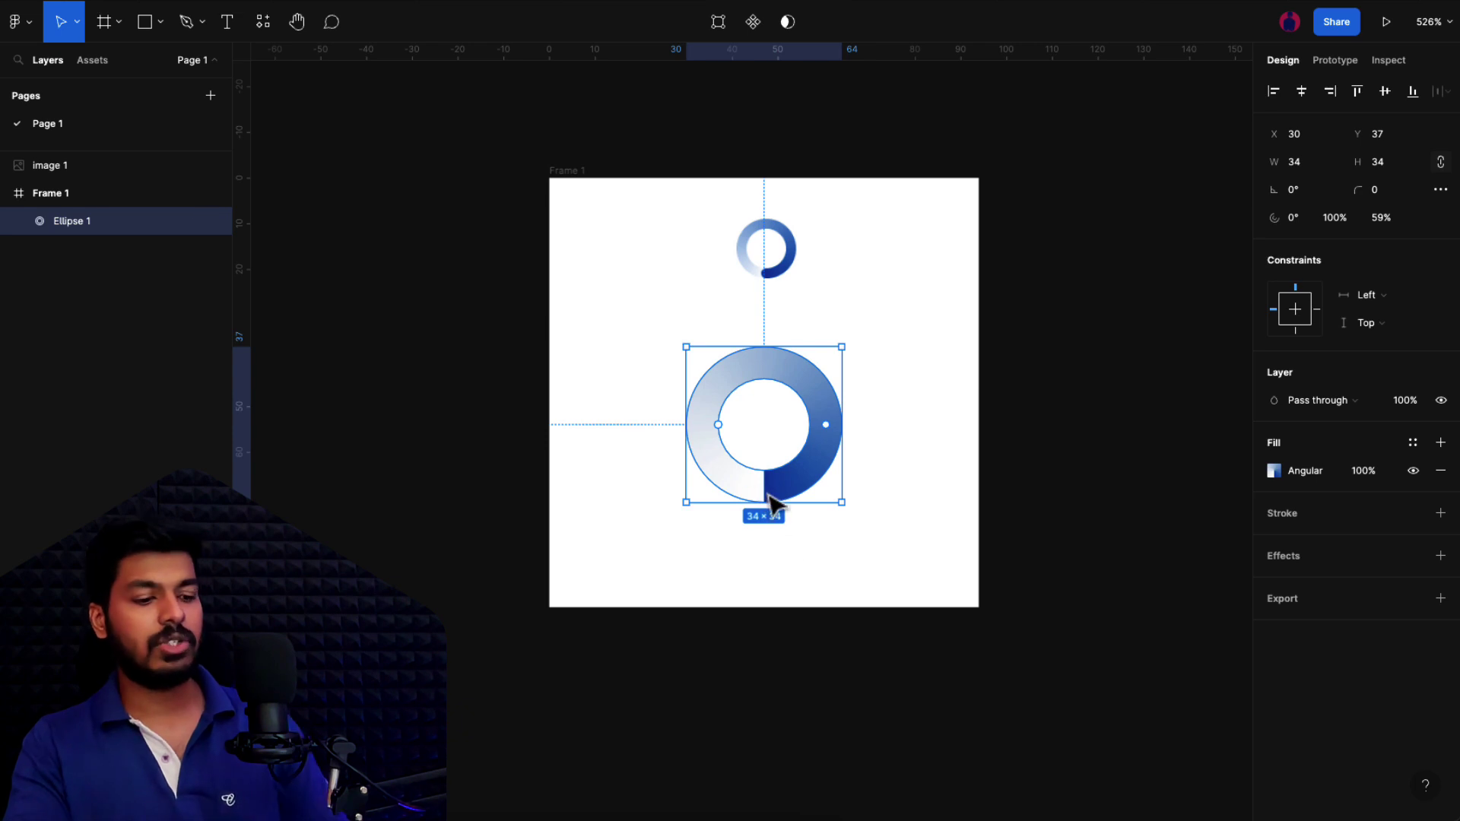
- Draw a 7×7 circle at the ring's dark end and eyedrop #1262BC into its fill
key(Escape)
key(o)
drag(751, 474, 779, 504)
scroll(779, 503, up, 5)
drag(775, 407, 792, 399)
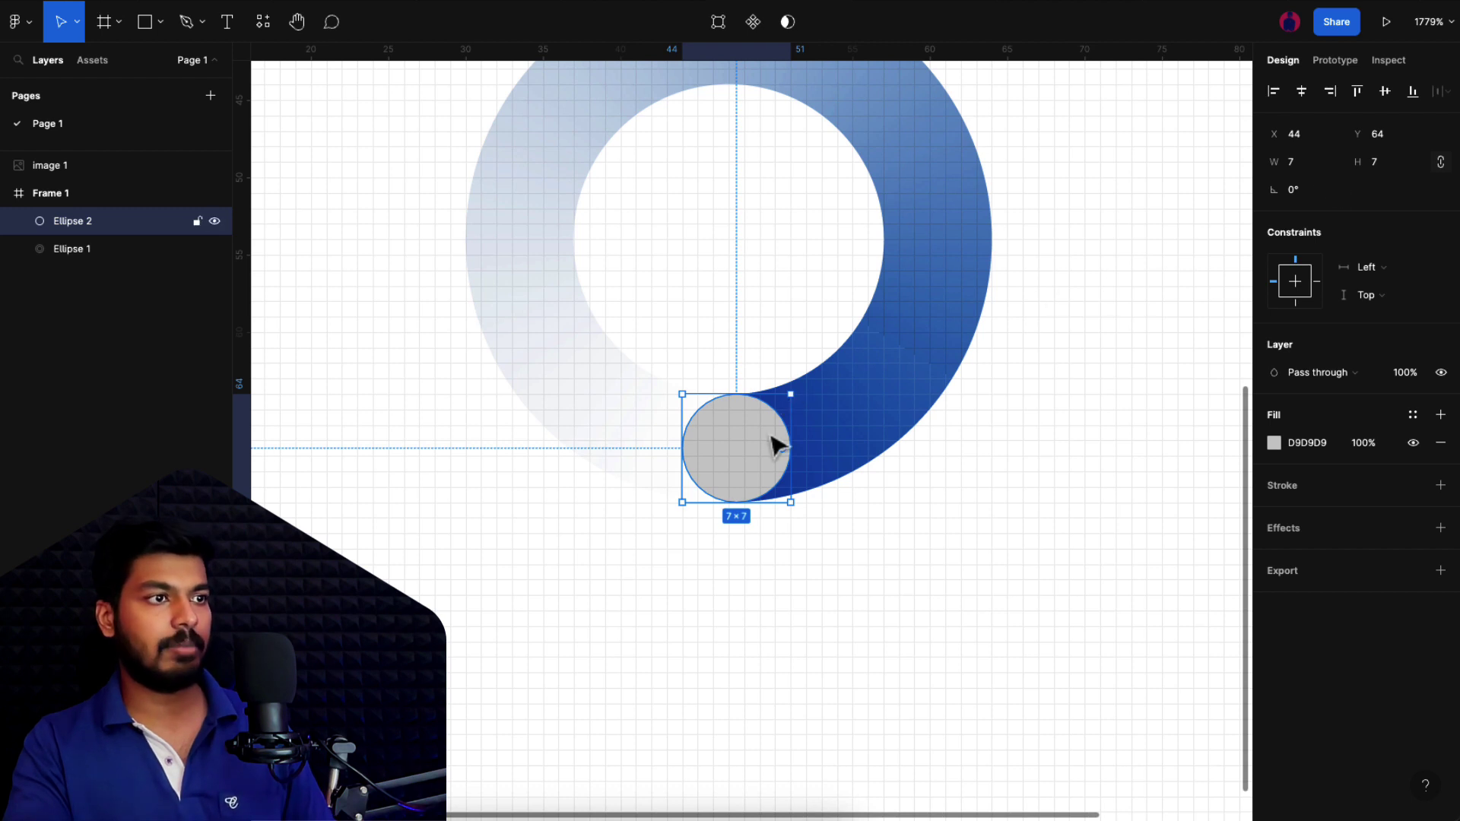
click(1275, 444)
click(1070, 629)
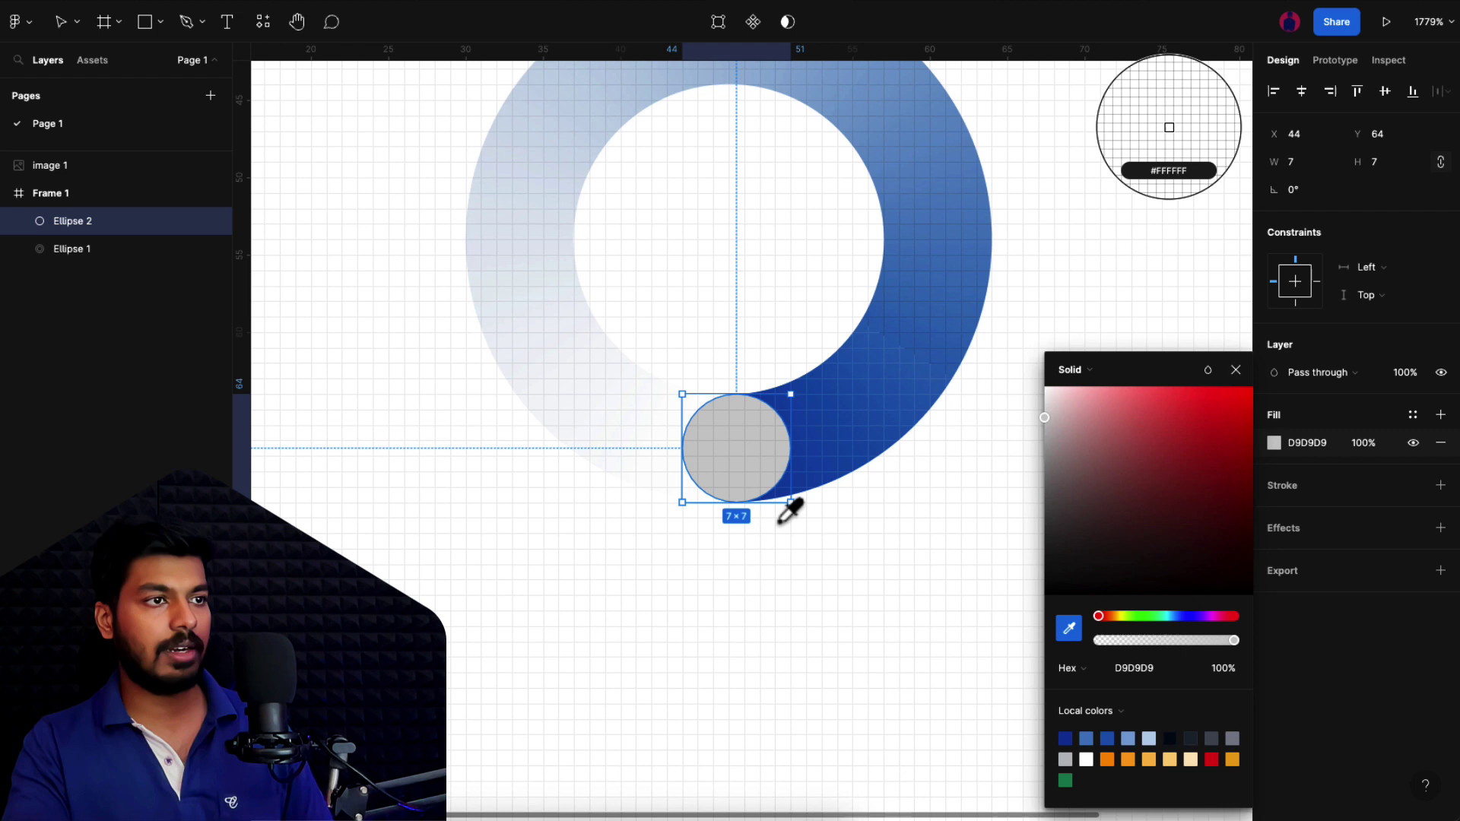
click(792, 476)
click(867, 525)
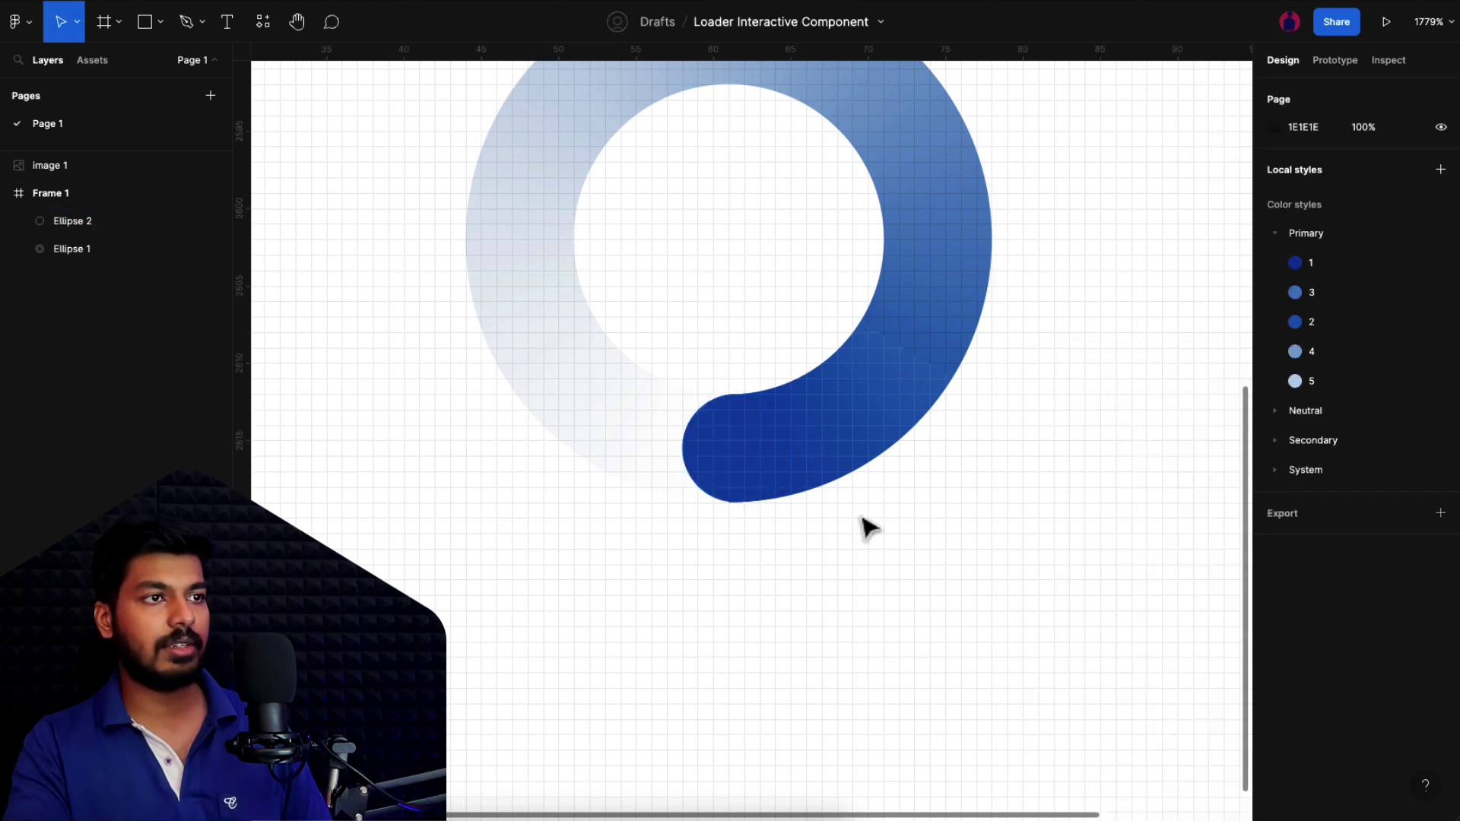
- Lighten Ellipse 1's faded gradient stop to pale blue FAFCFF
scroll(891, 352, down, 2)
scroll(891, 351, down, 5)
scroll(922, 306, up, 2)
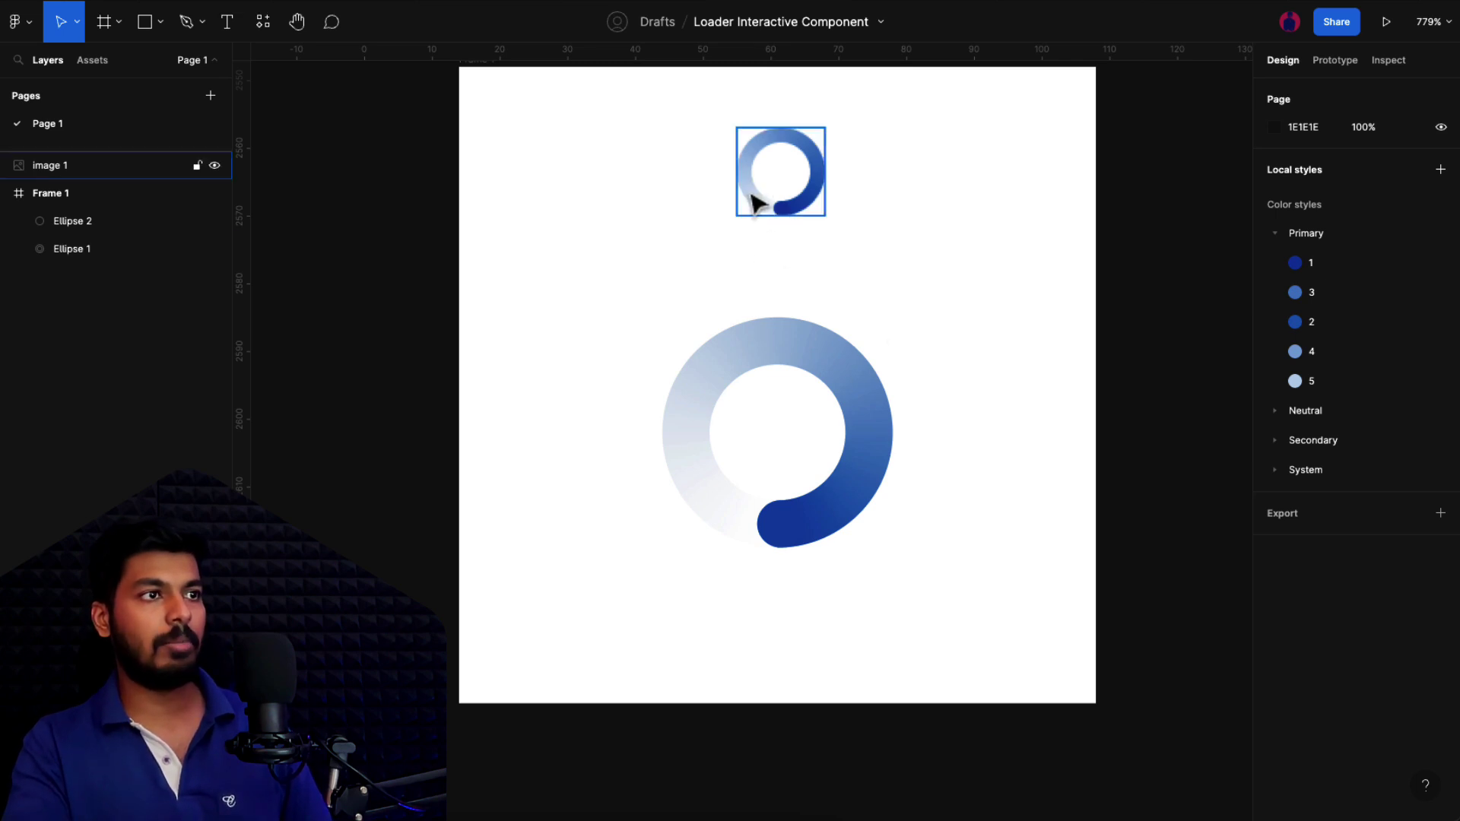
click(703, 396)
click(1273, 470)
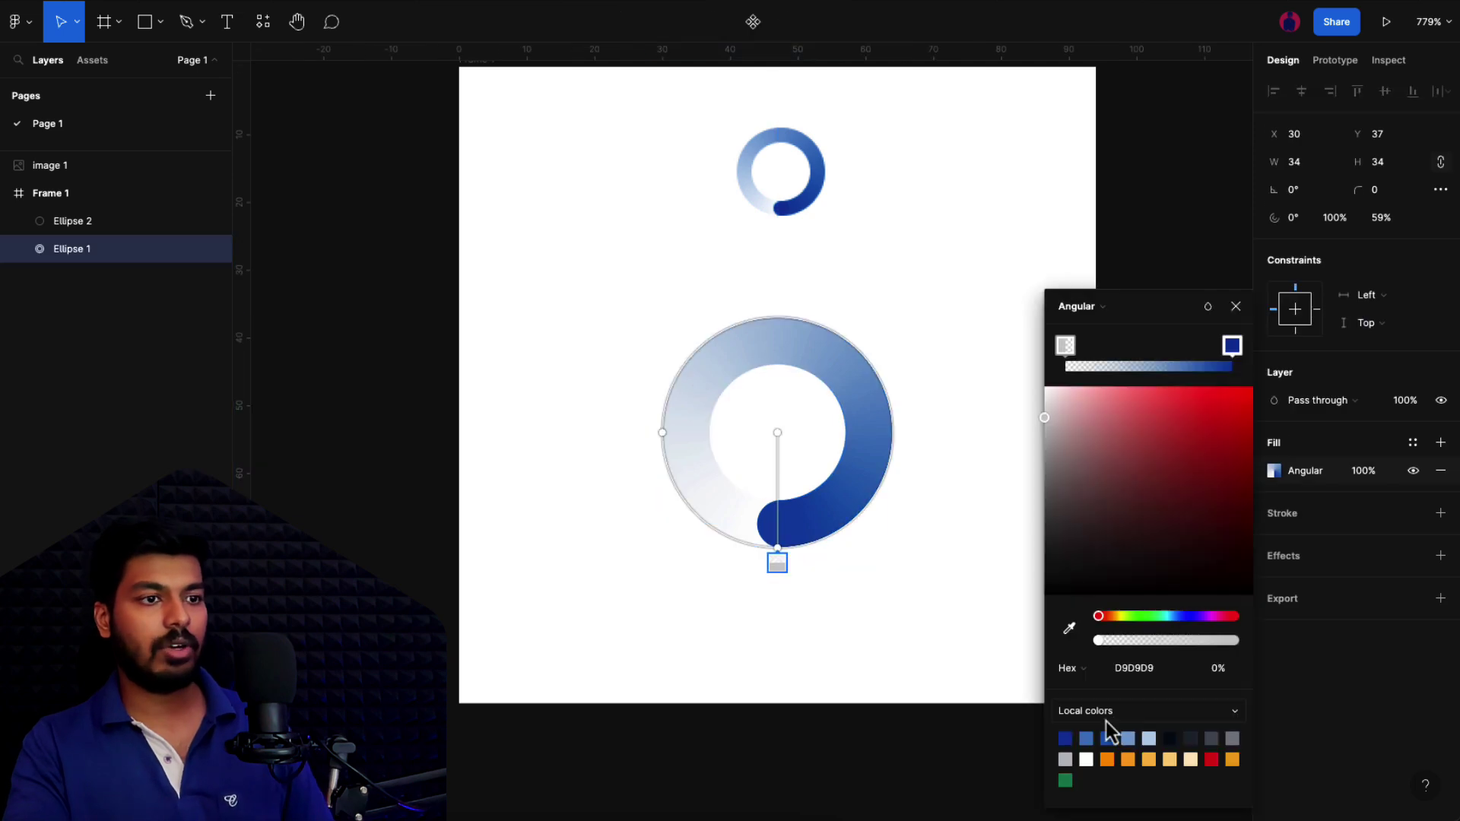
click(1068, 738)
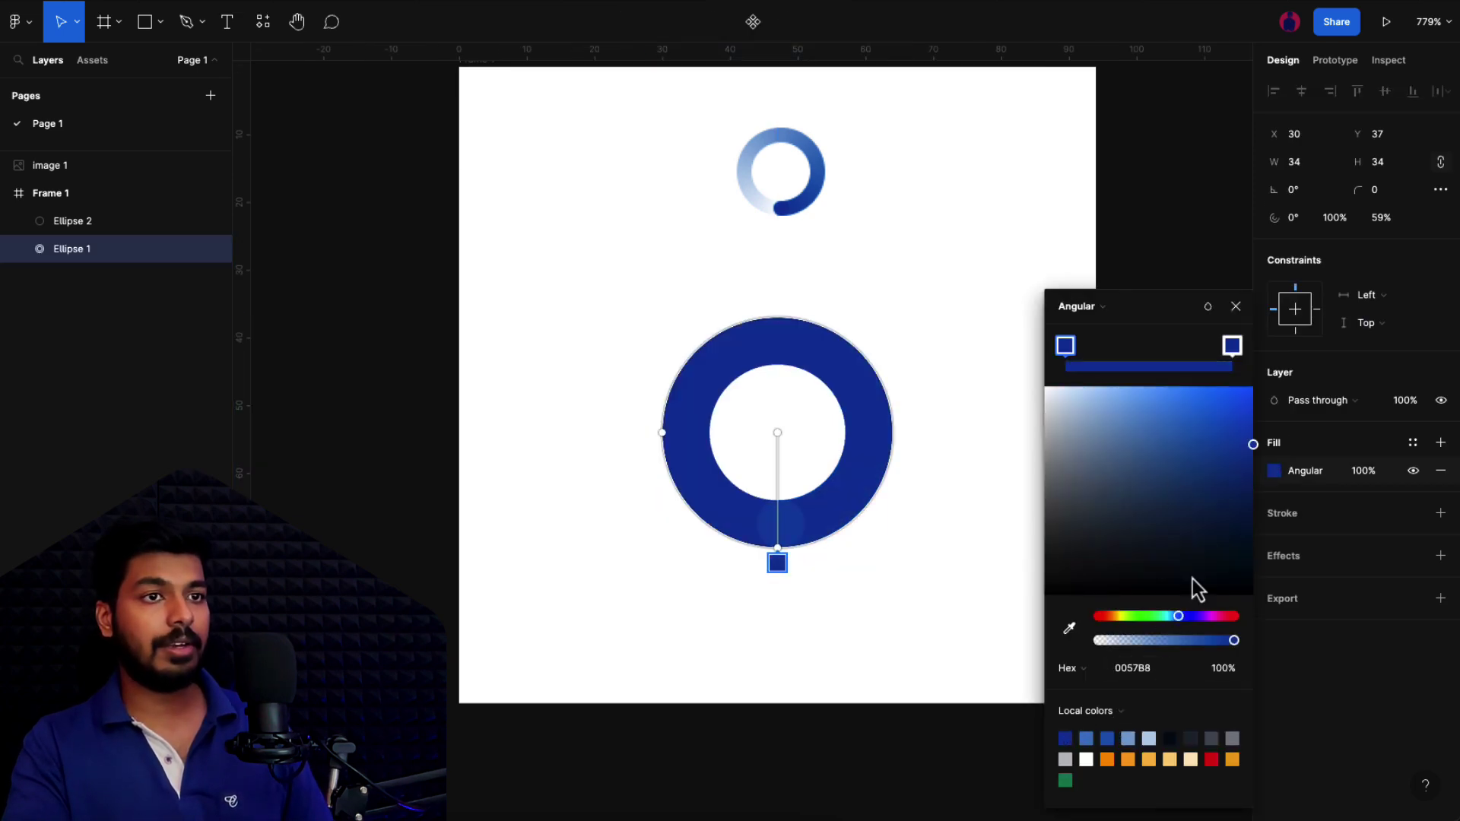
drag(1248, 460, 1057, 385)
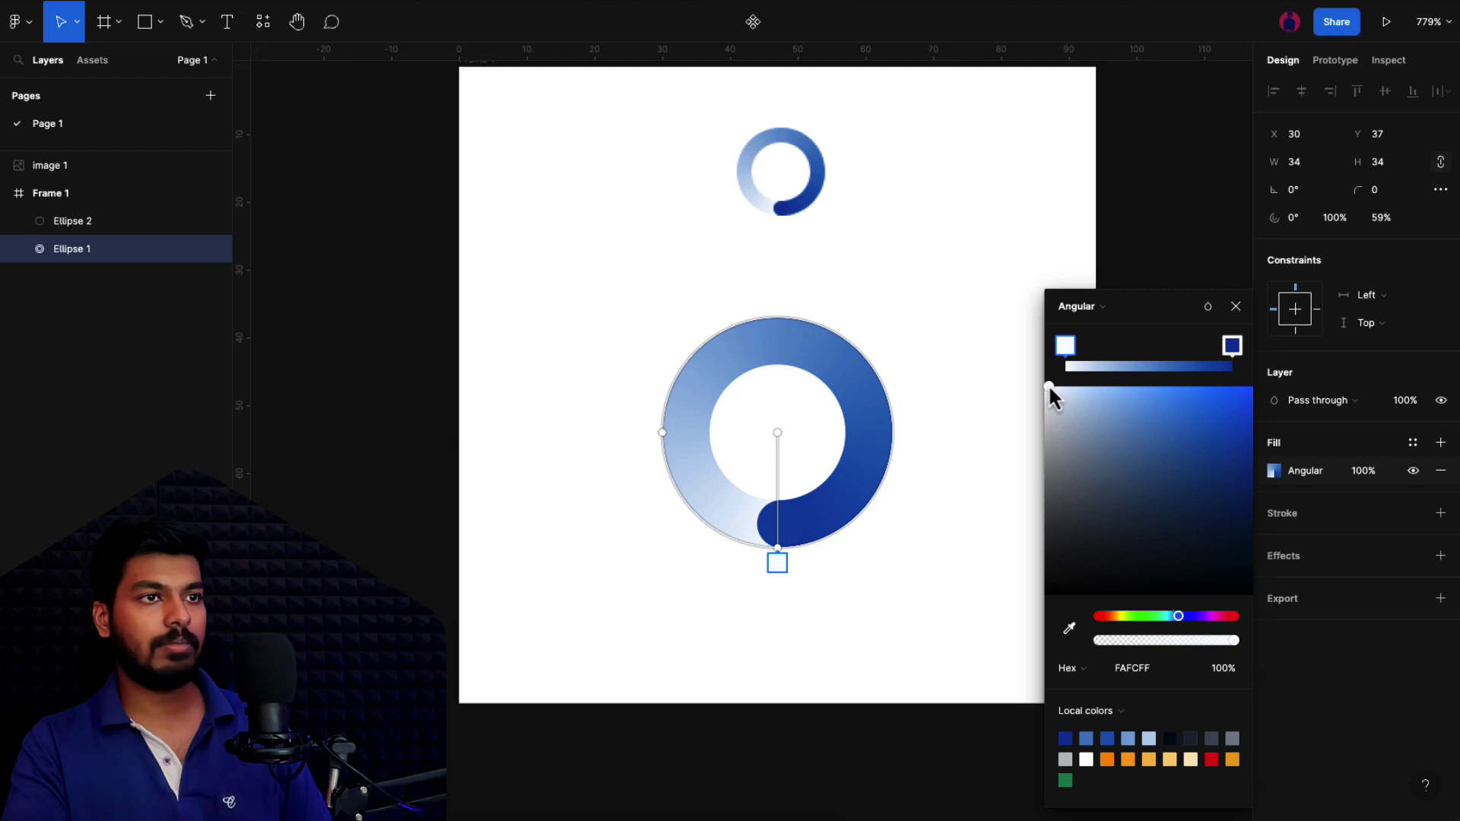
click(1236, 306)
click(984, 424)
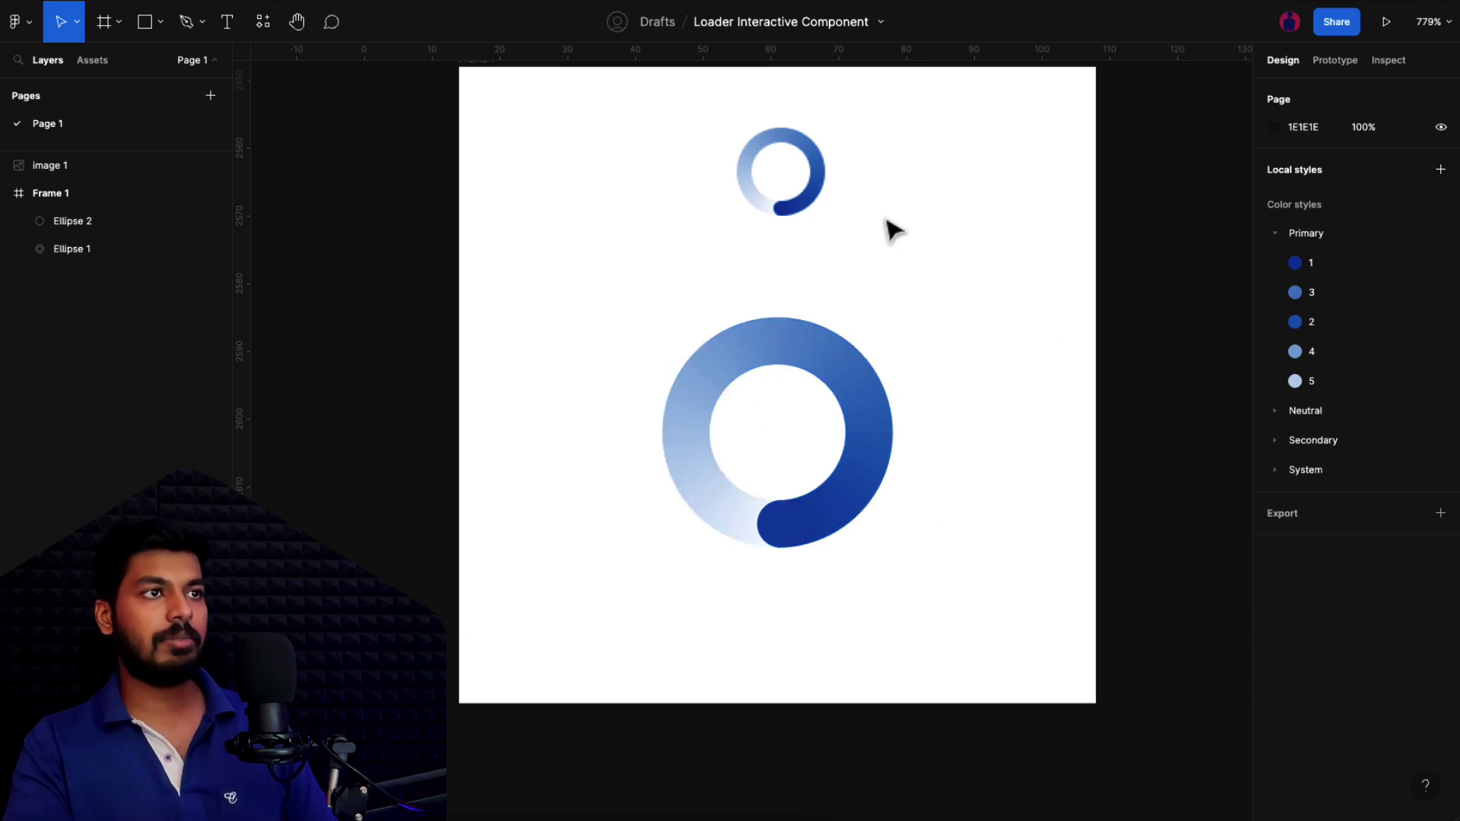
- Remove image 1, then group both ellipses into a layer named 'Loader'
click(815, 205)
key(Delete)
drag(906, 244, 718, 546)
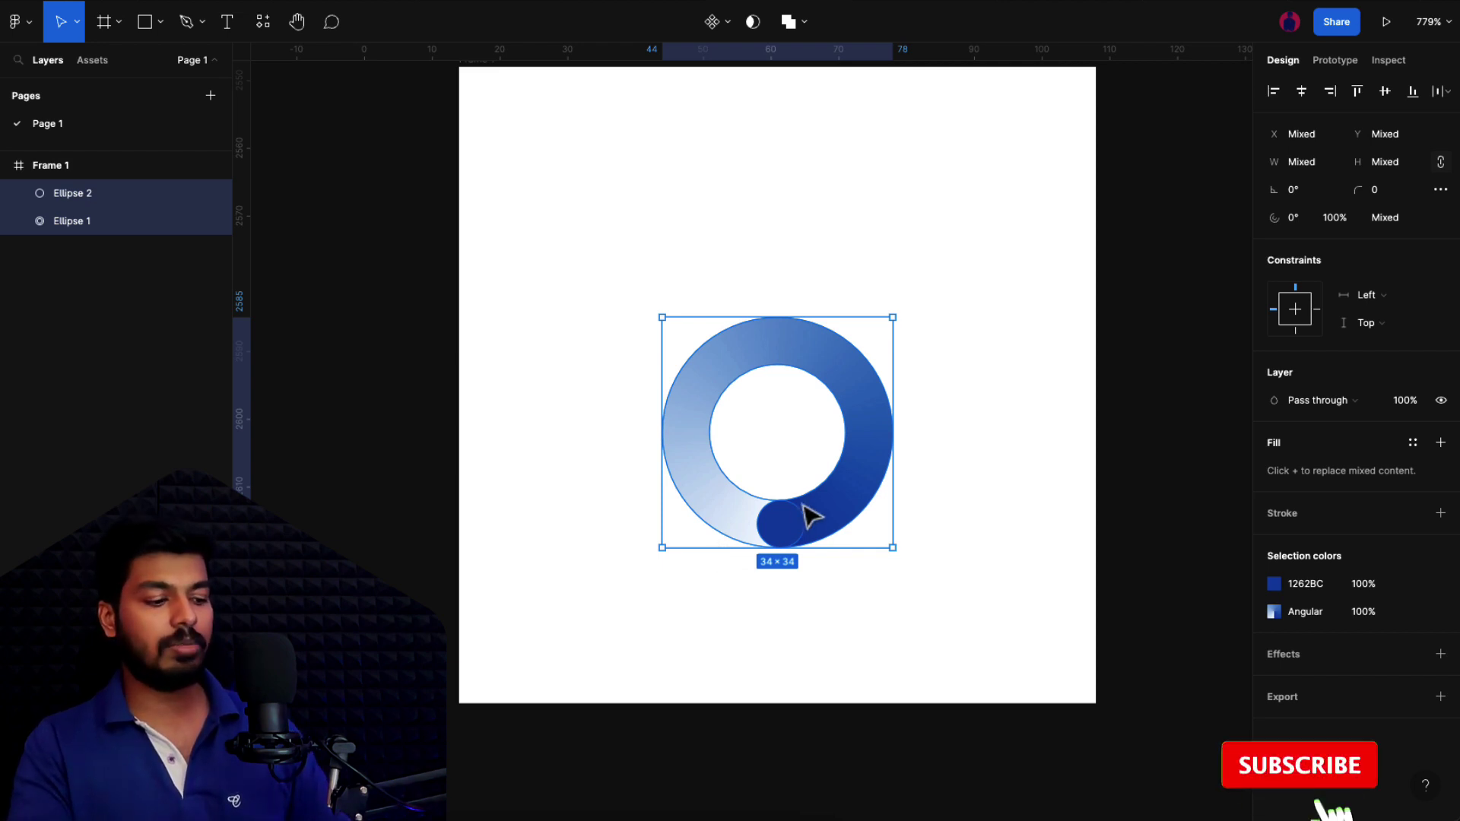
key(ctrl+g)
double_click(64, 196)
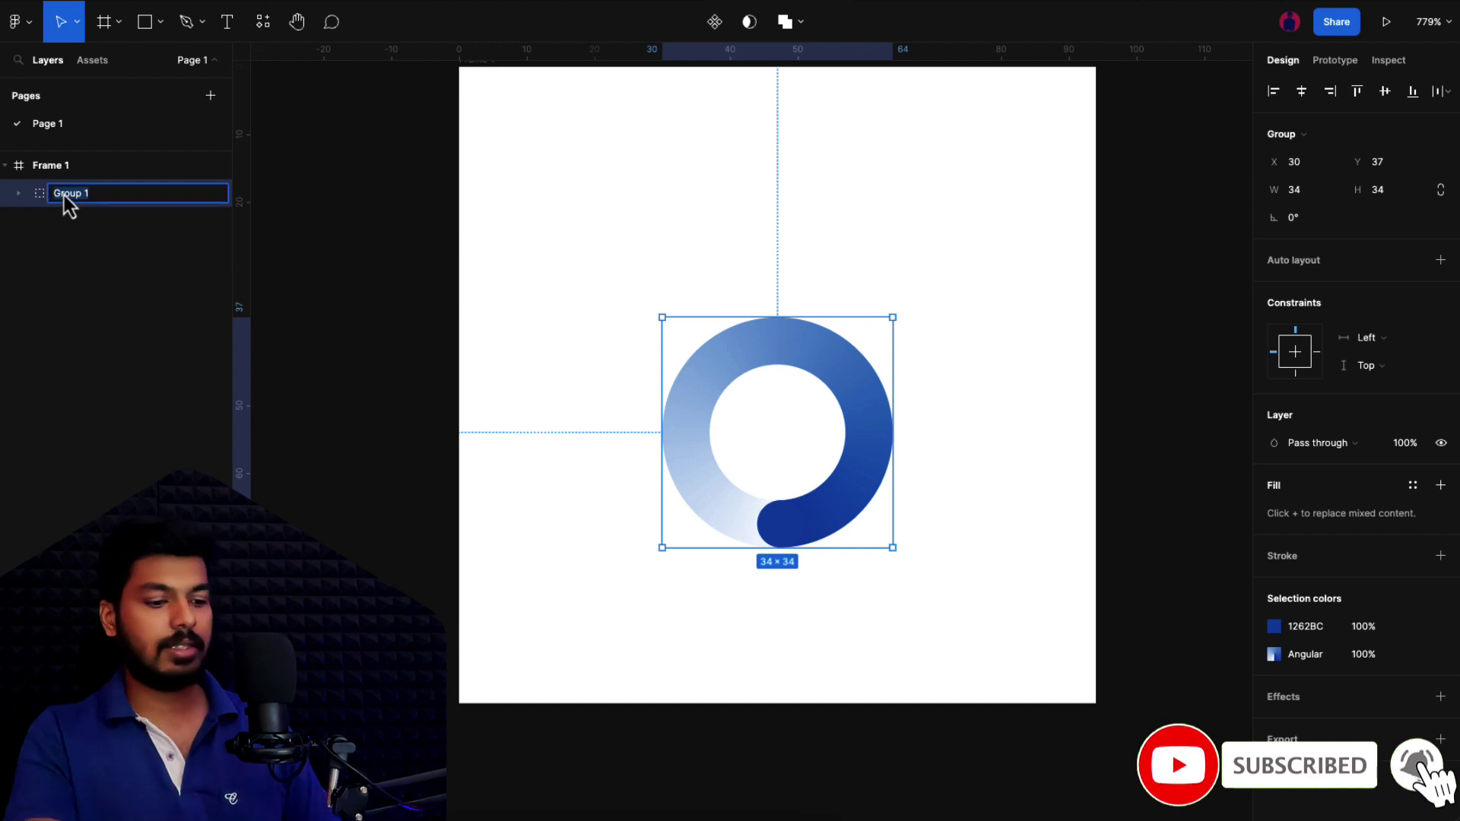
text(Loader)
key(Return)
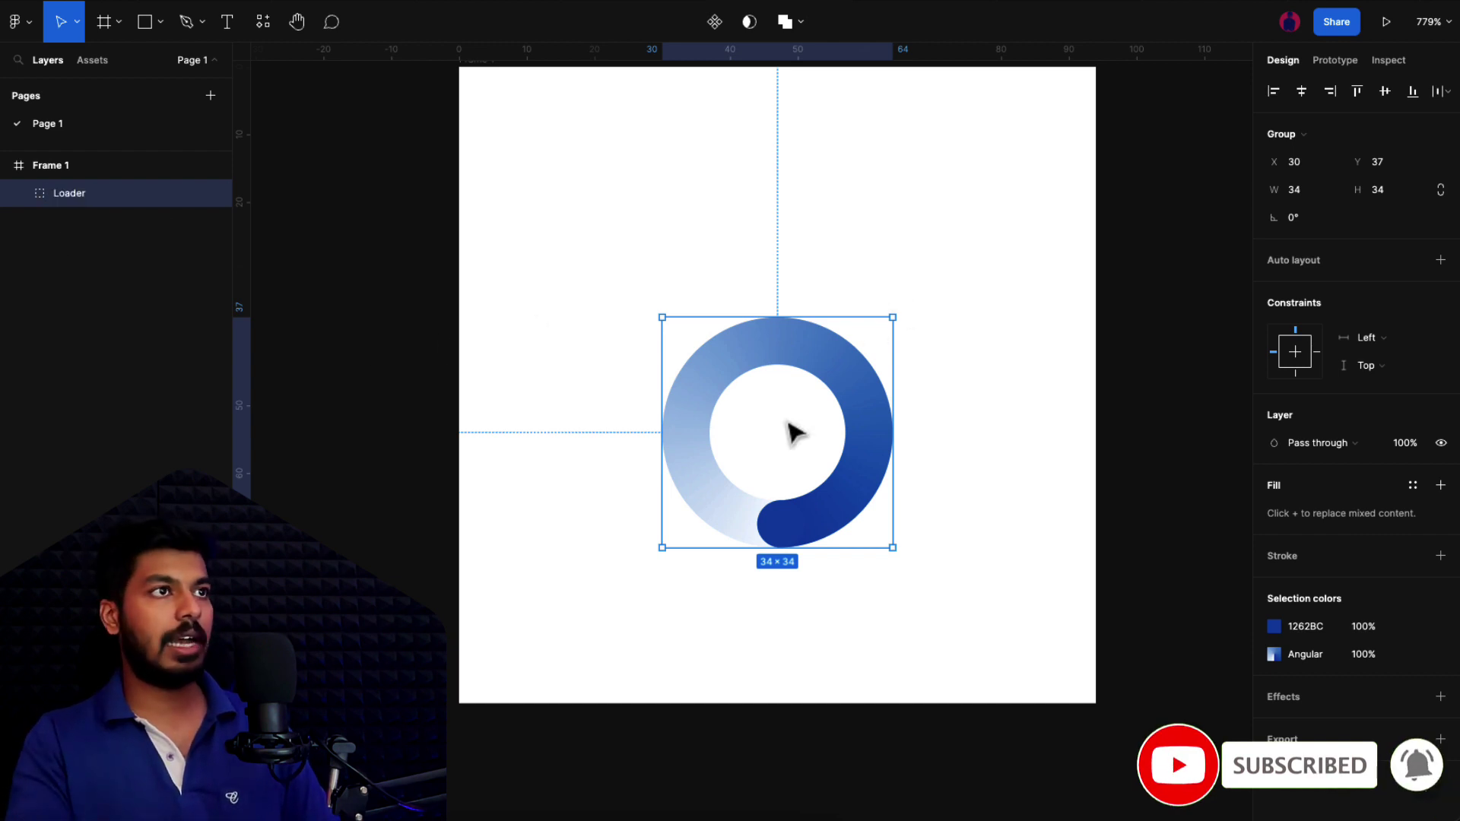
- Make Loader a component and stretch Frame 1 down to 94×289
click(715, 23)
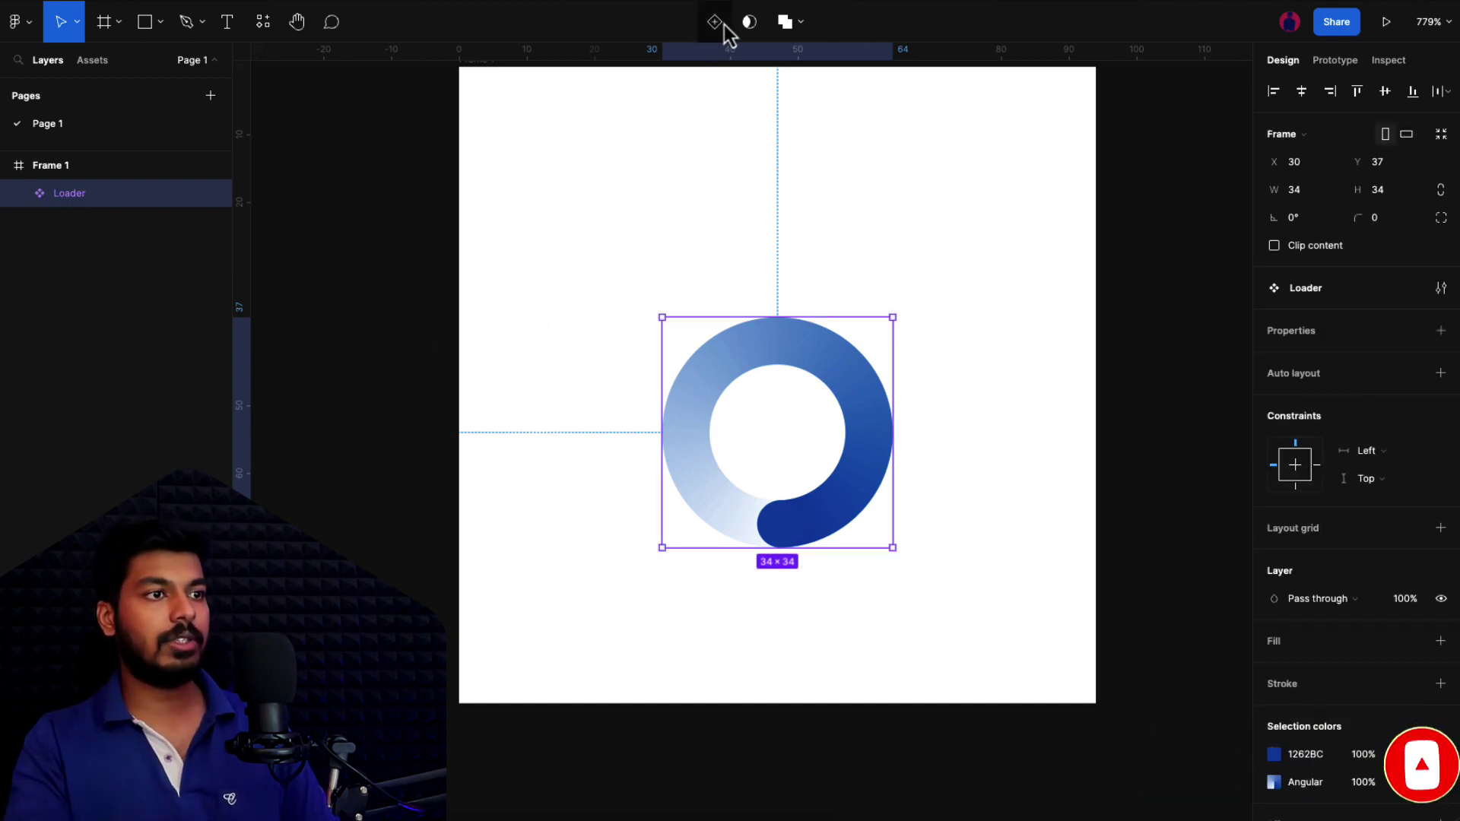
scroll(837, 335, down, 5)
click(713, 225)
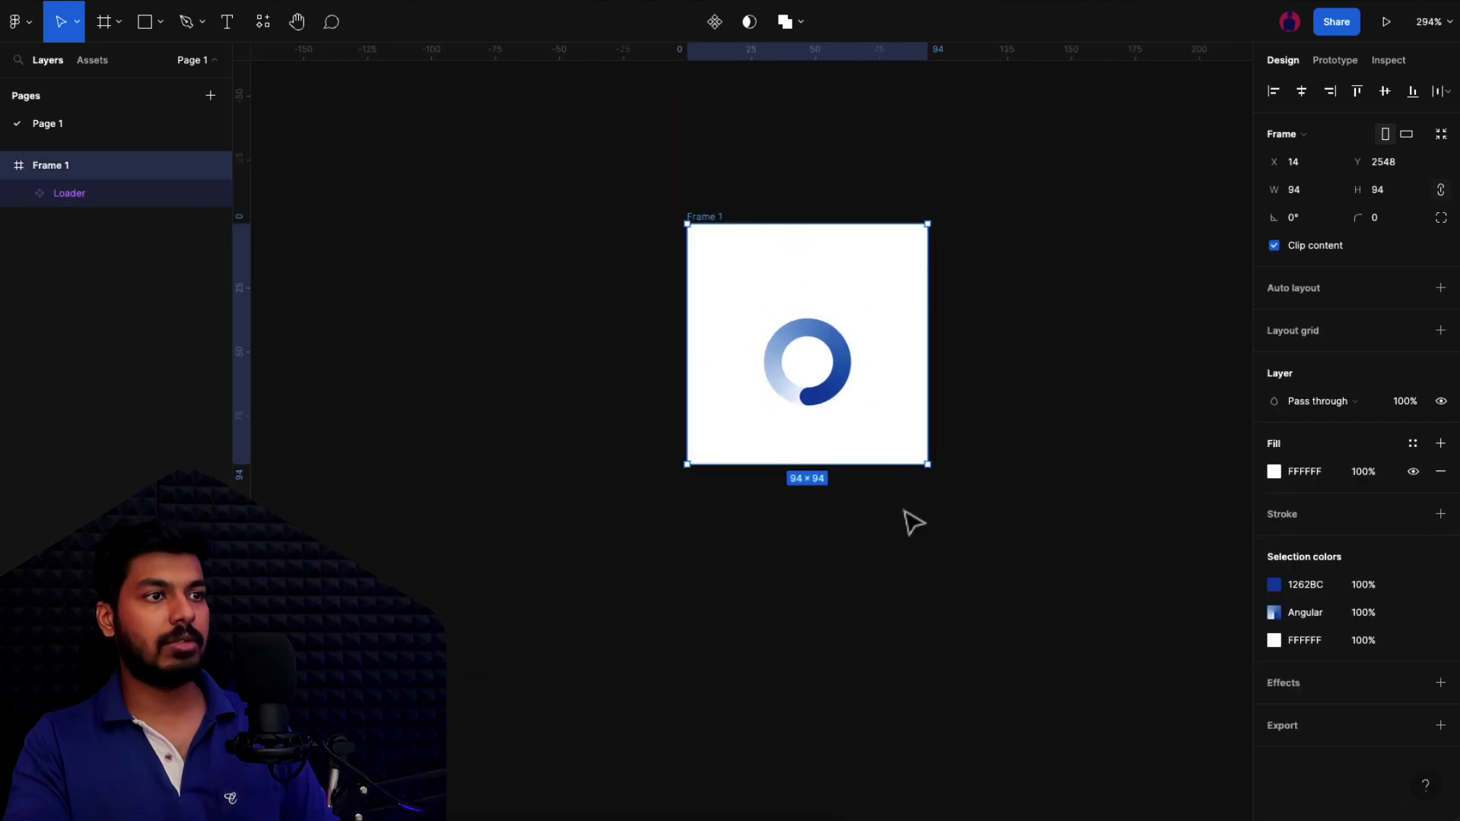
drag(892, 471, 874, 814)
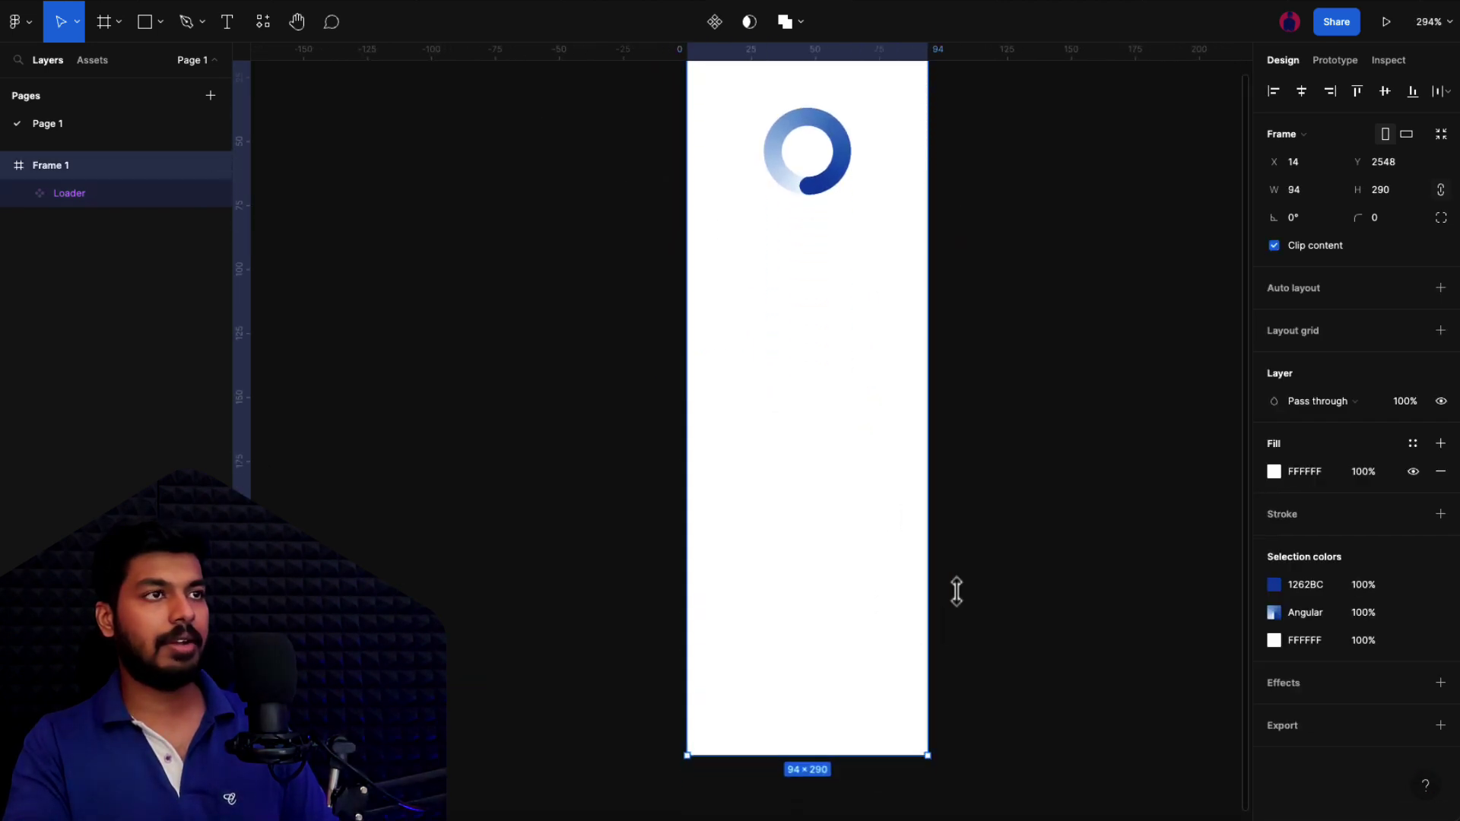
scroll(856, 266, up, 1)
scroll(844, 262, down, 1)
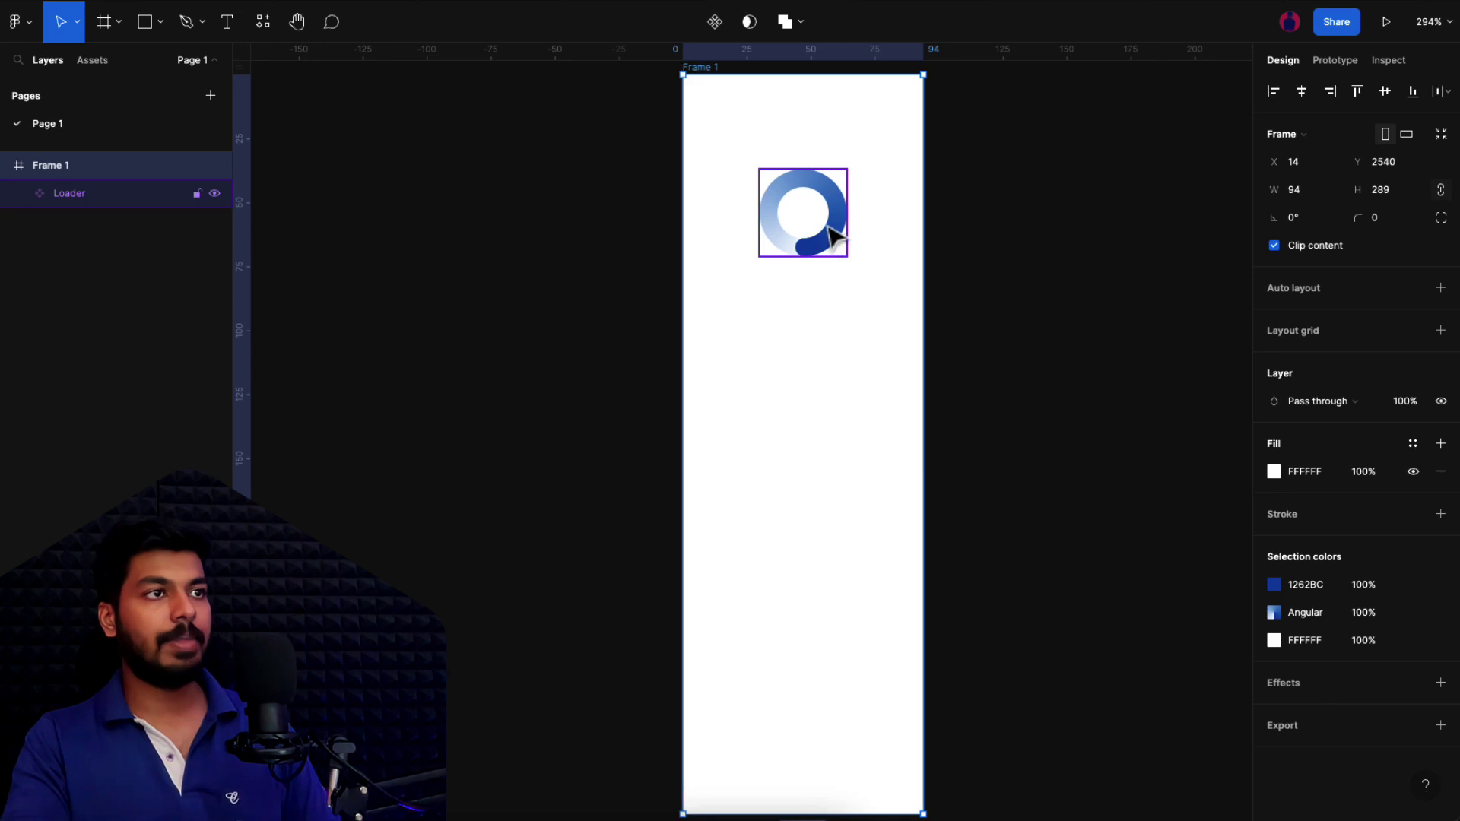
click(828, 228)
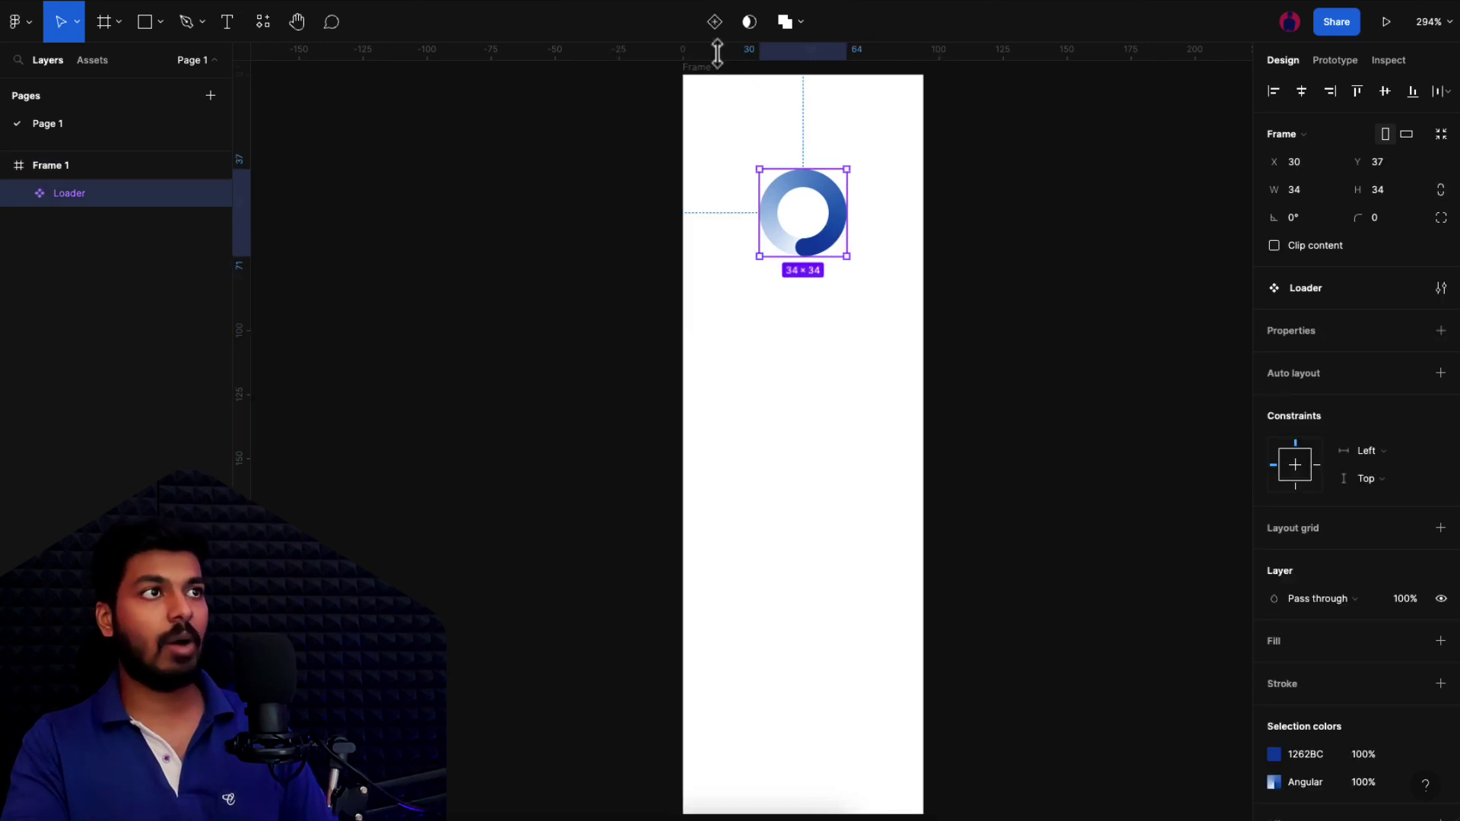
- Add Variant2, Variant3 and Variant4 below Default in the Loader component set
click(715, 30)
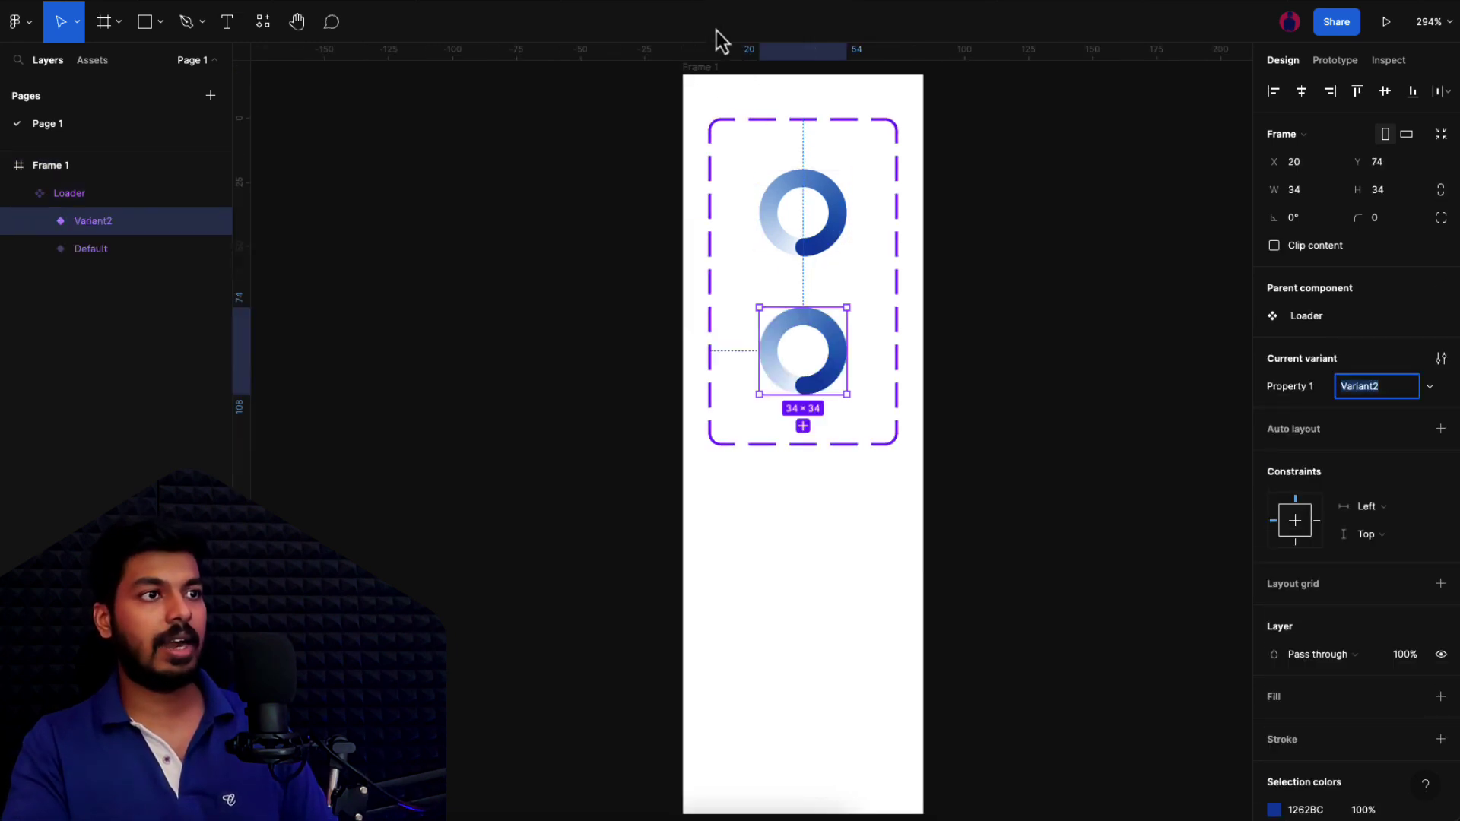
click(844, 446)
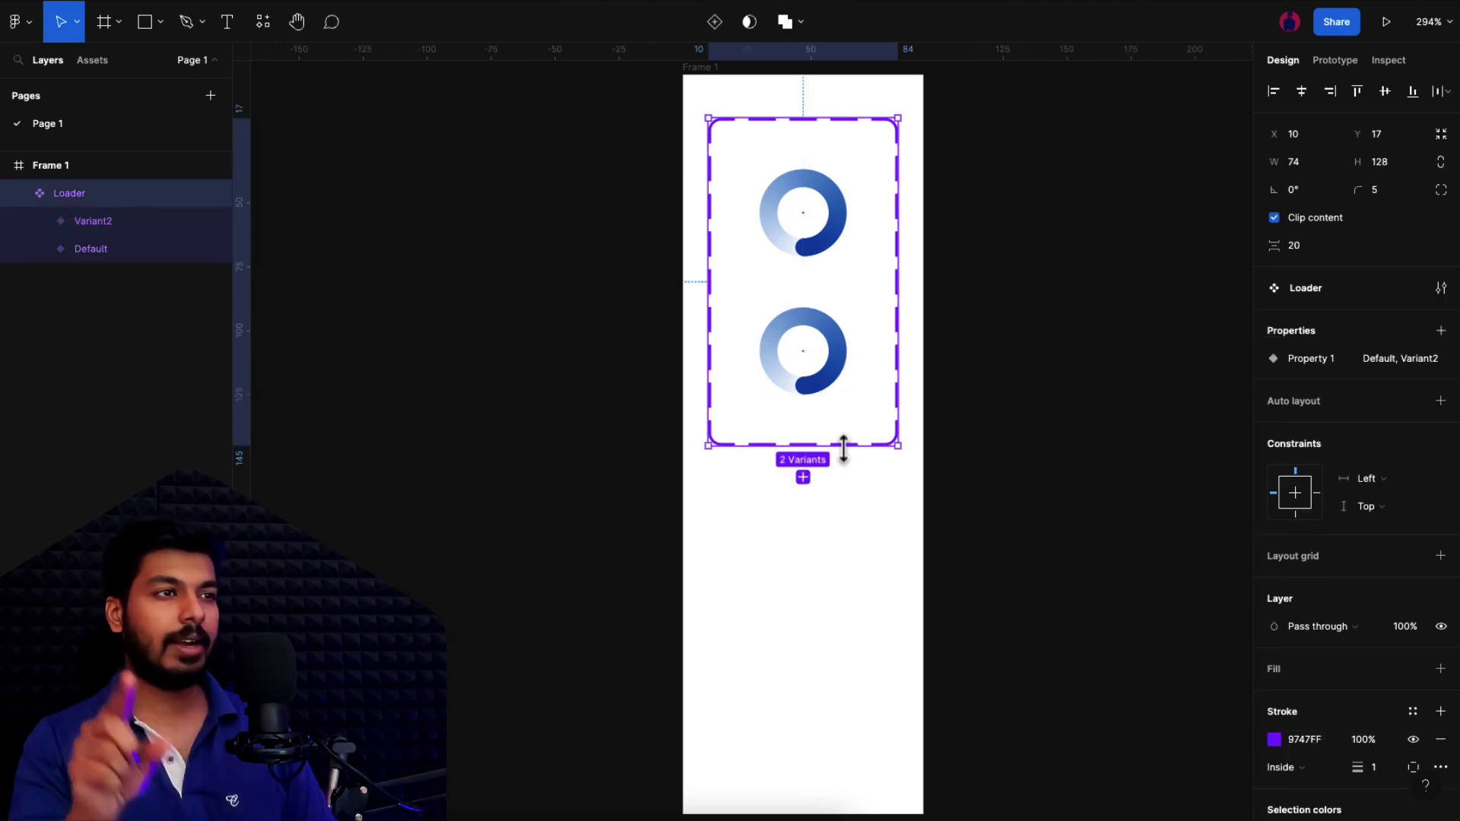
click(803, 478)
key(Escape)
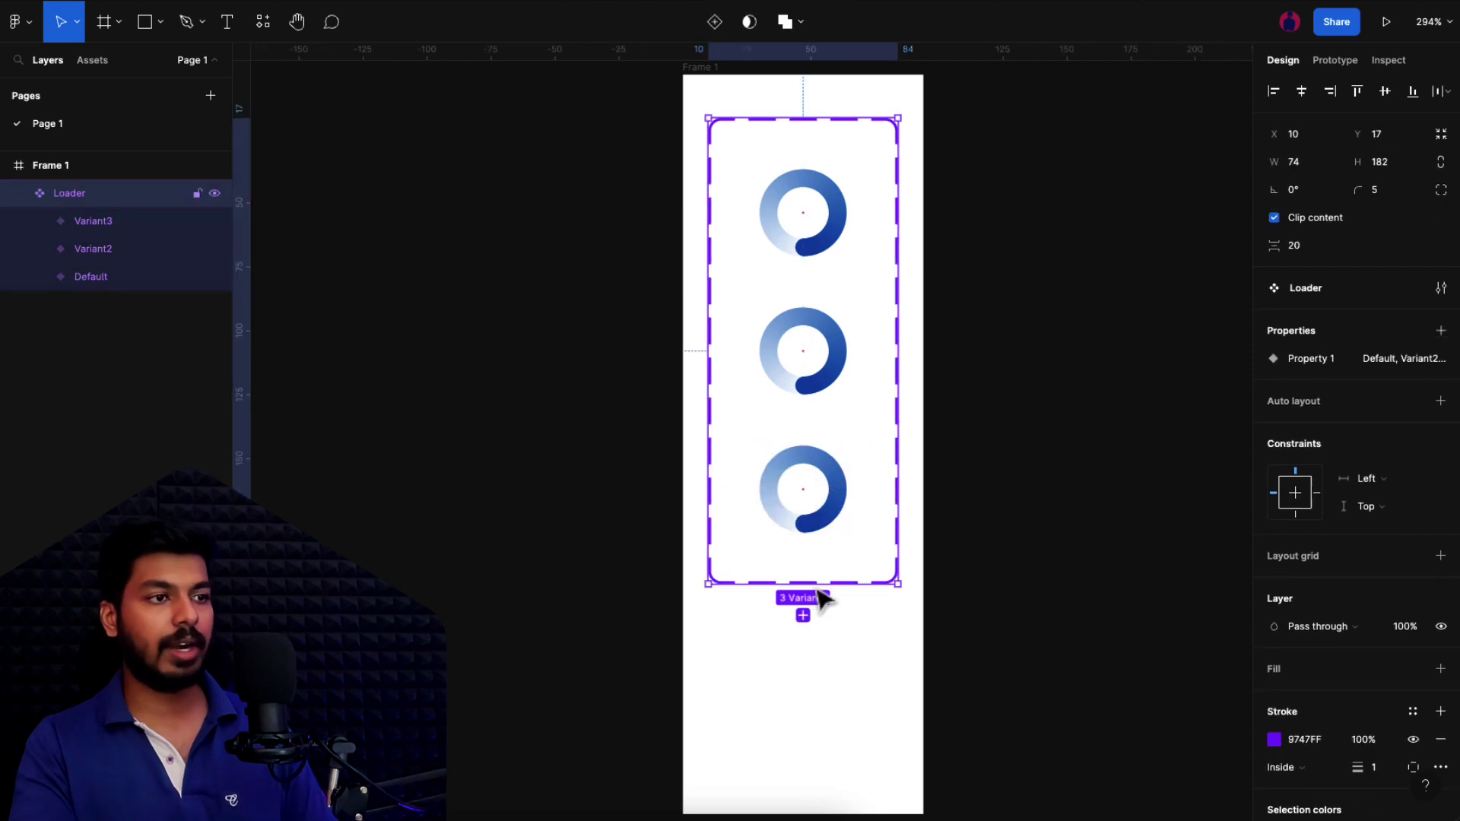
click(801, 612)
click(977, 464)
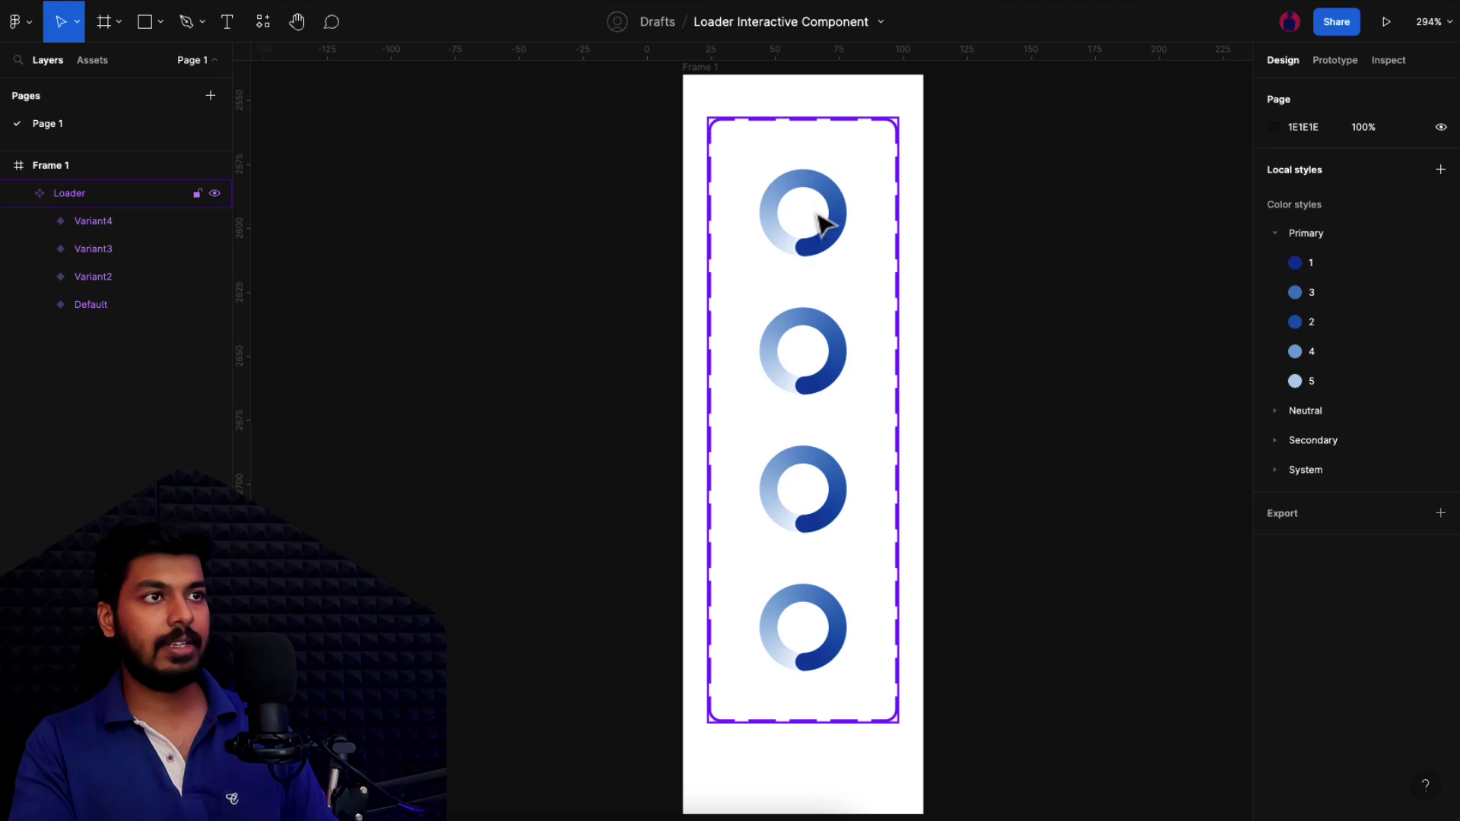
click(806, 380)
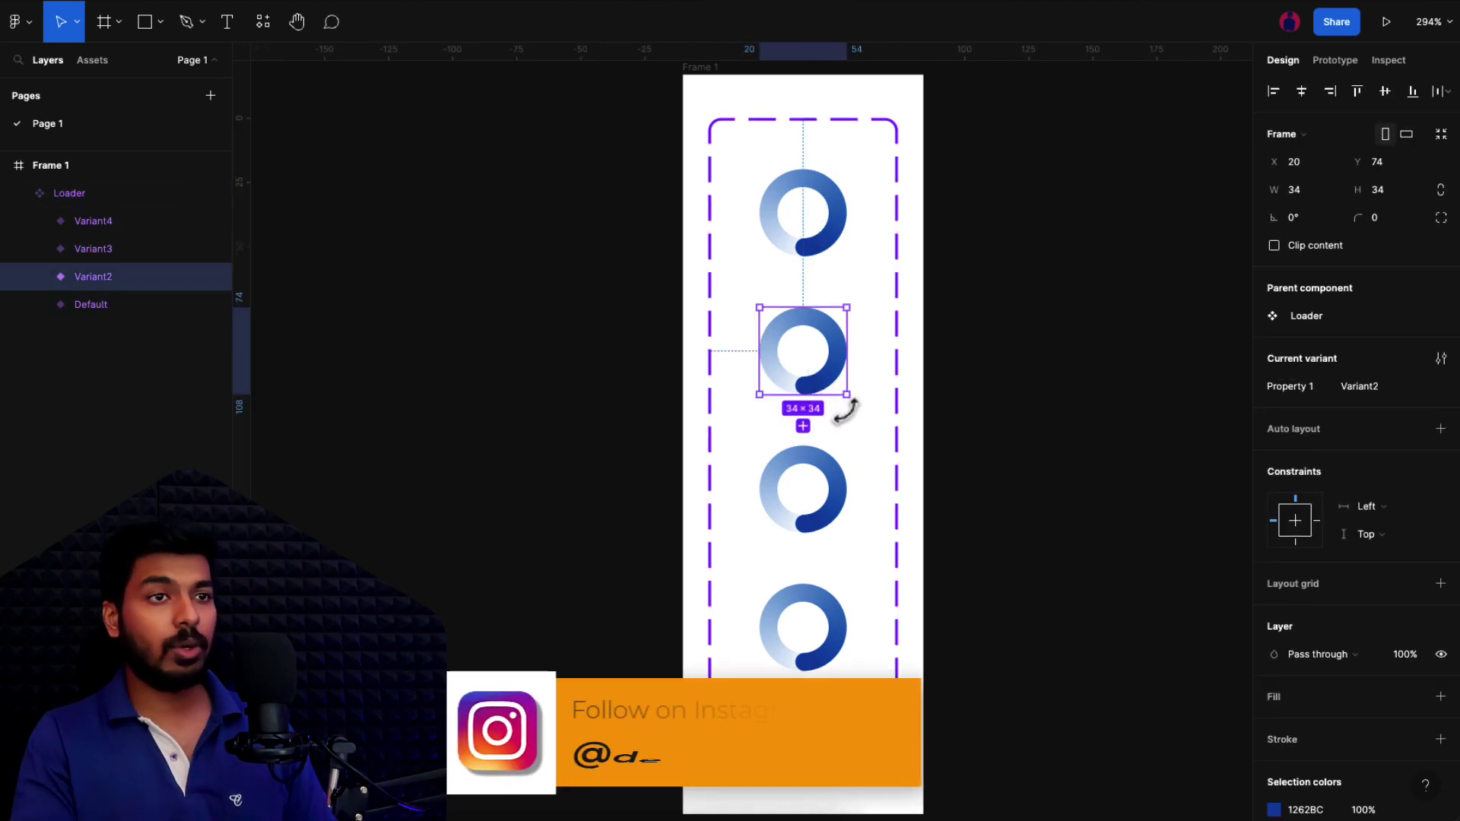
- Rotate the loader group inside Variant2 a quarter turn to -90°
drag(845, 411, 818, 420)
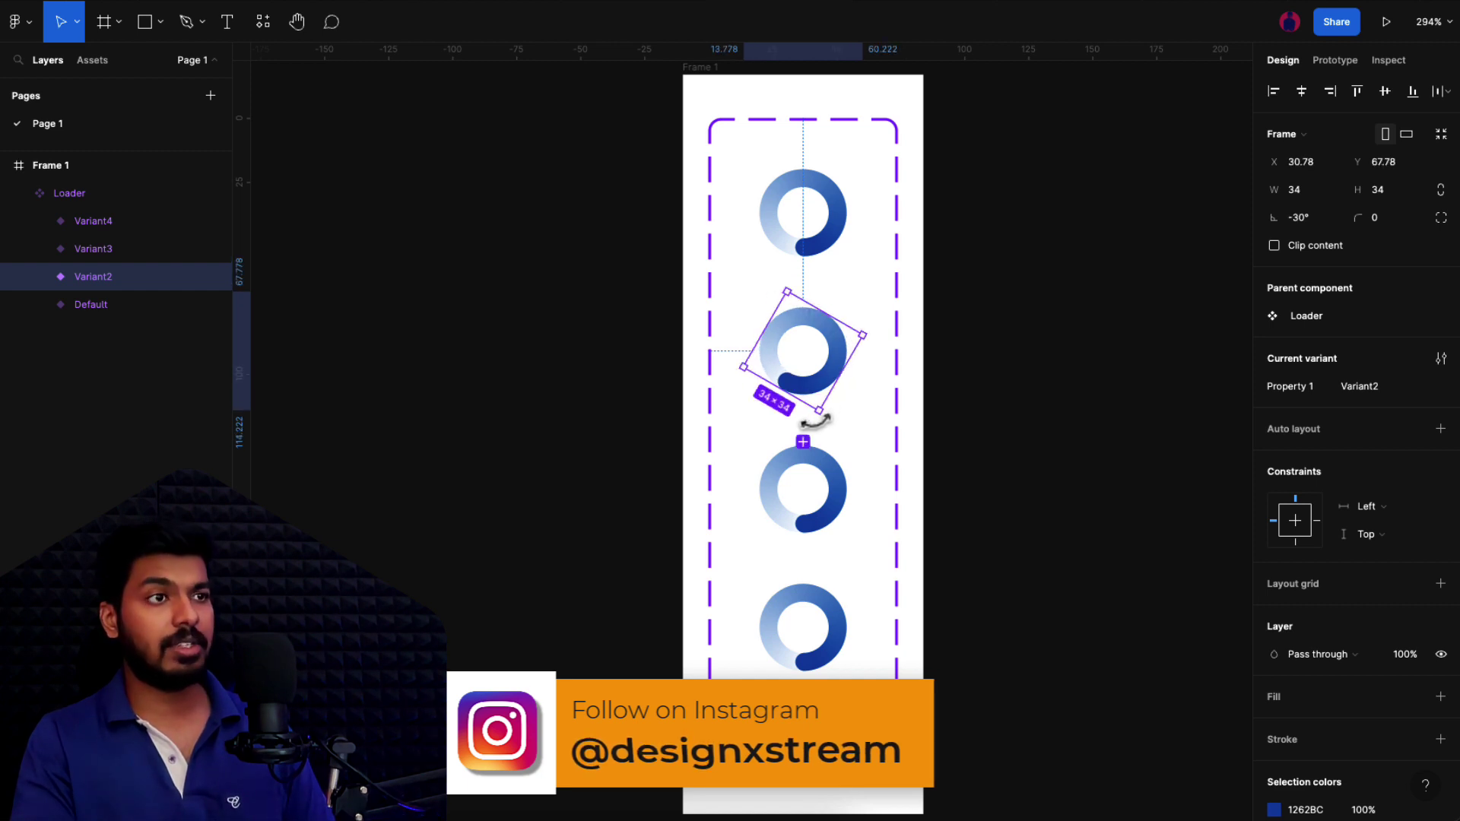
key(ctrl+z)
key(Return)
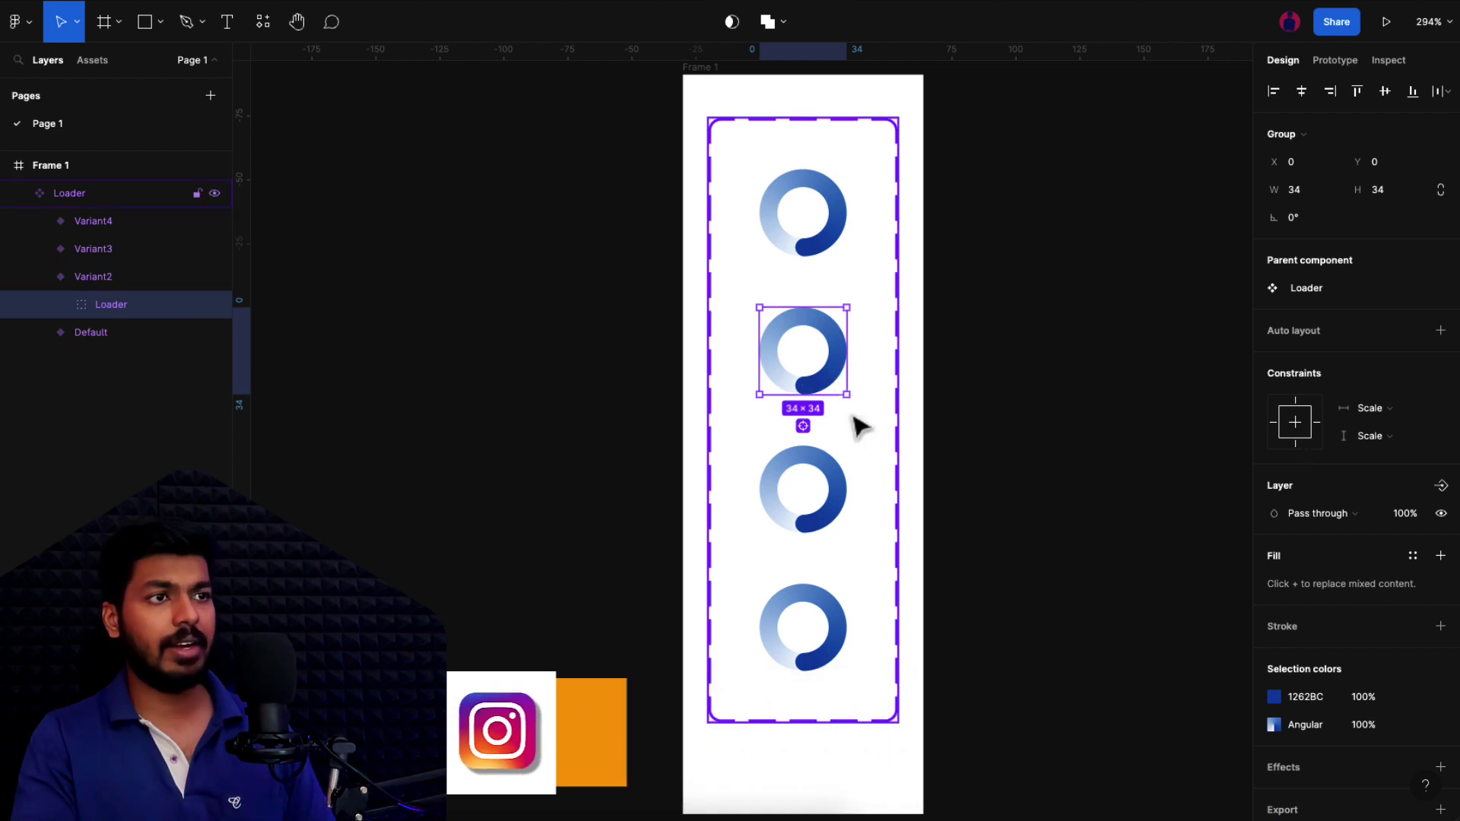
drag(854, 423, 826, 414)
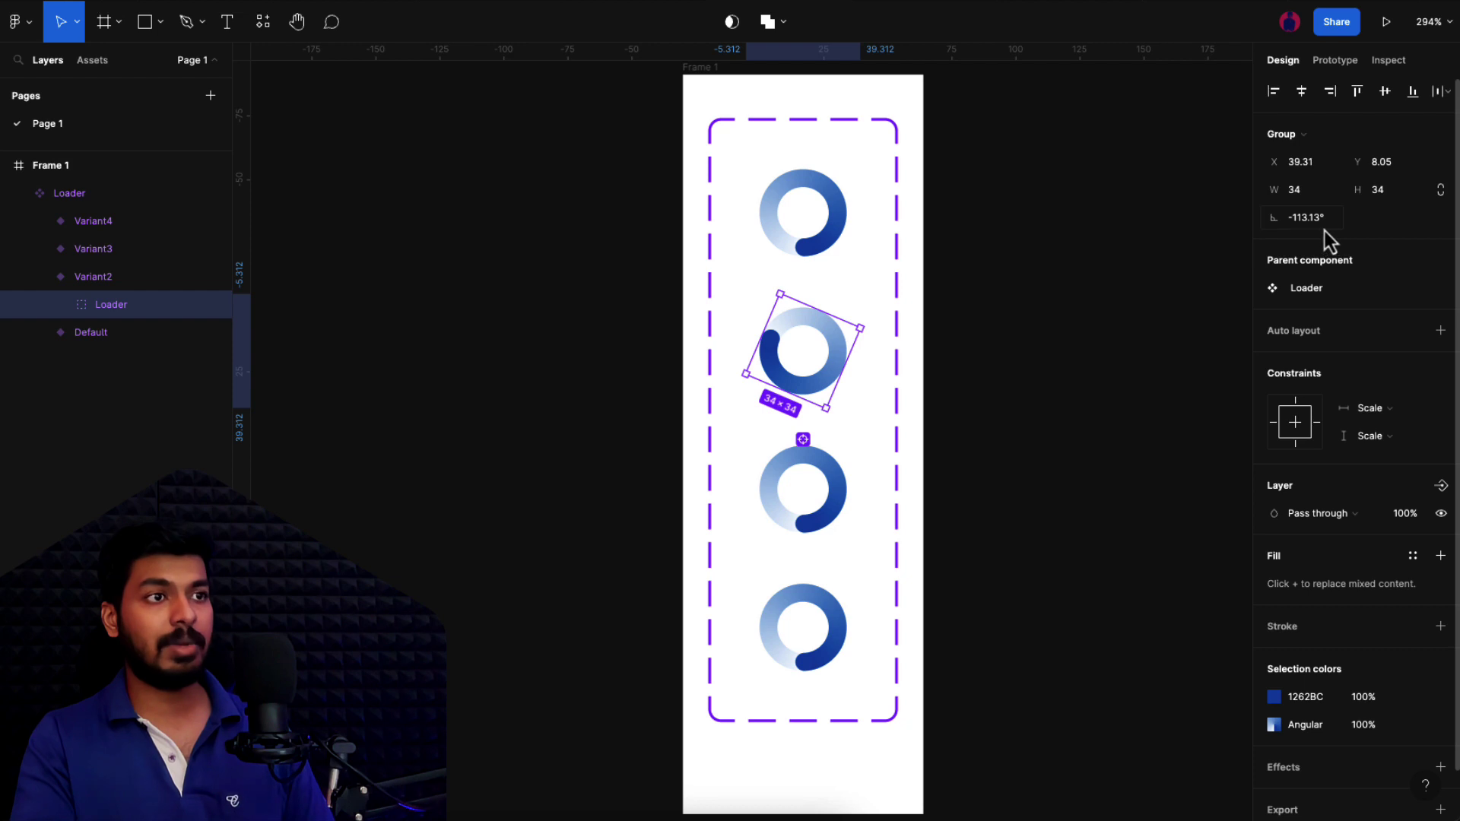
key(ctrl+z)
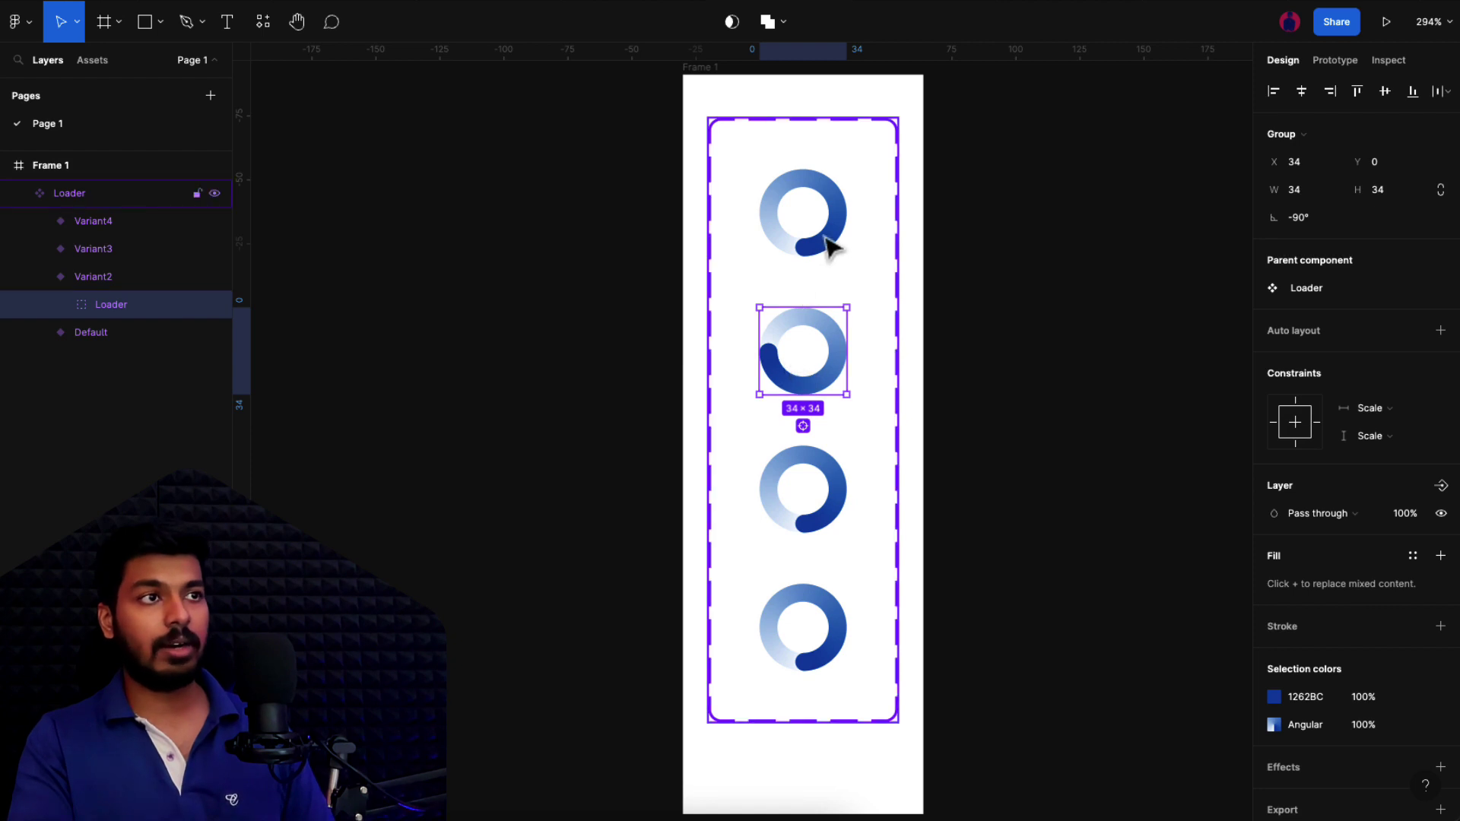
click(834, 219)
click(836, 350)
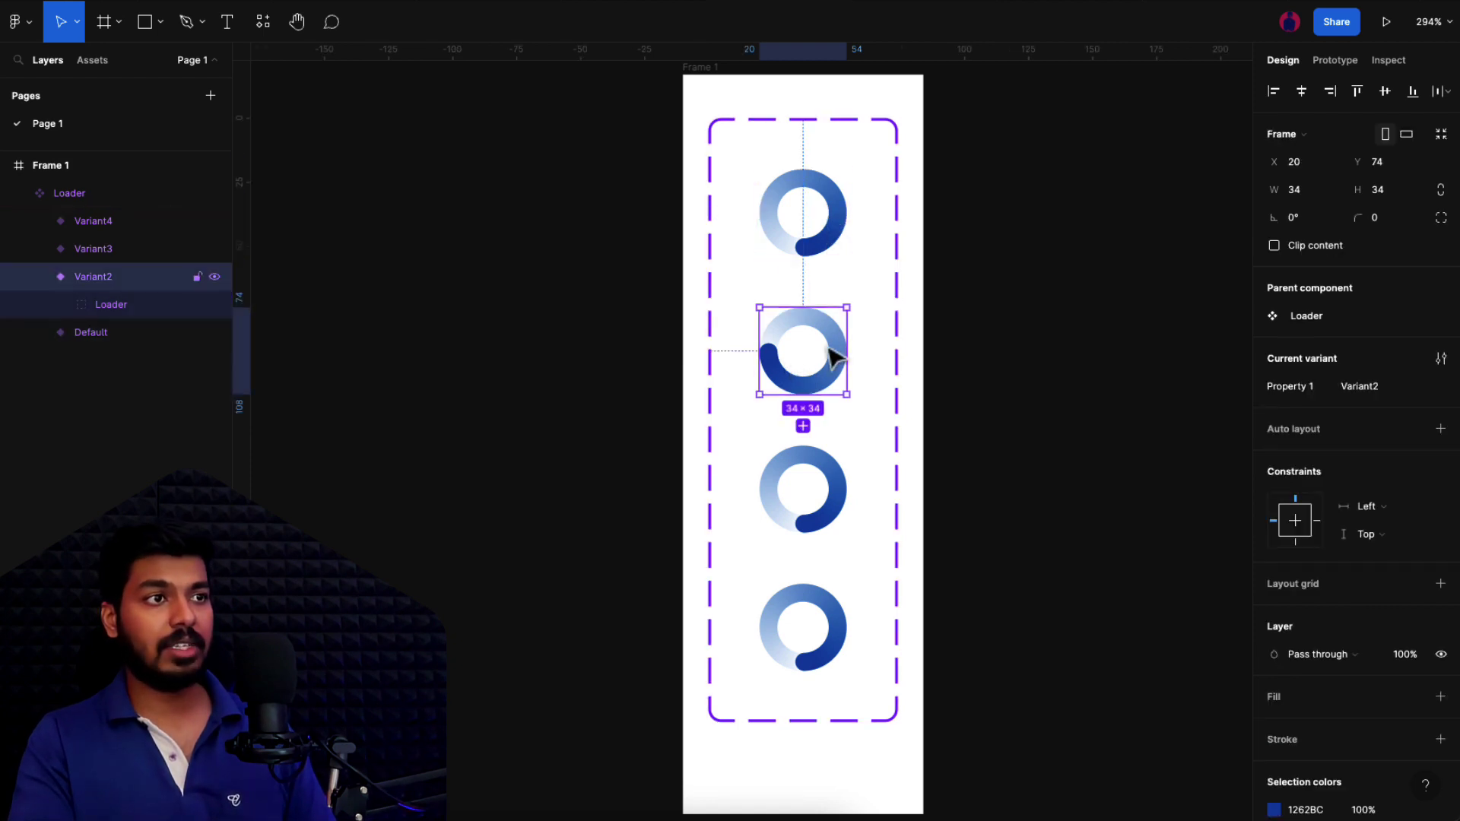
click(837, 350)
- Rotate Variant3's loader to 180° and Variant4's ring a further quarter turn
click(812, 490)
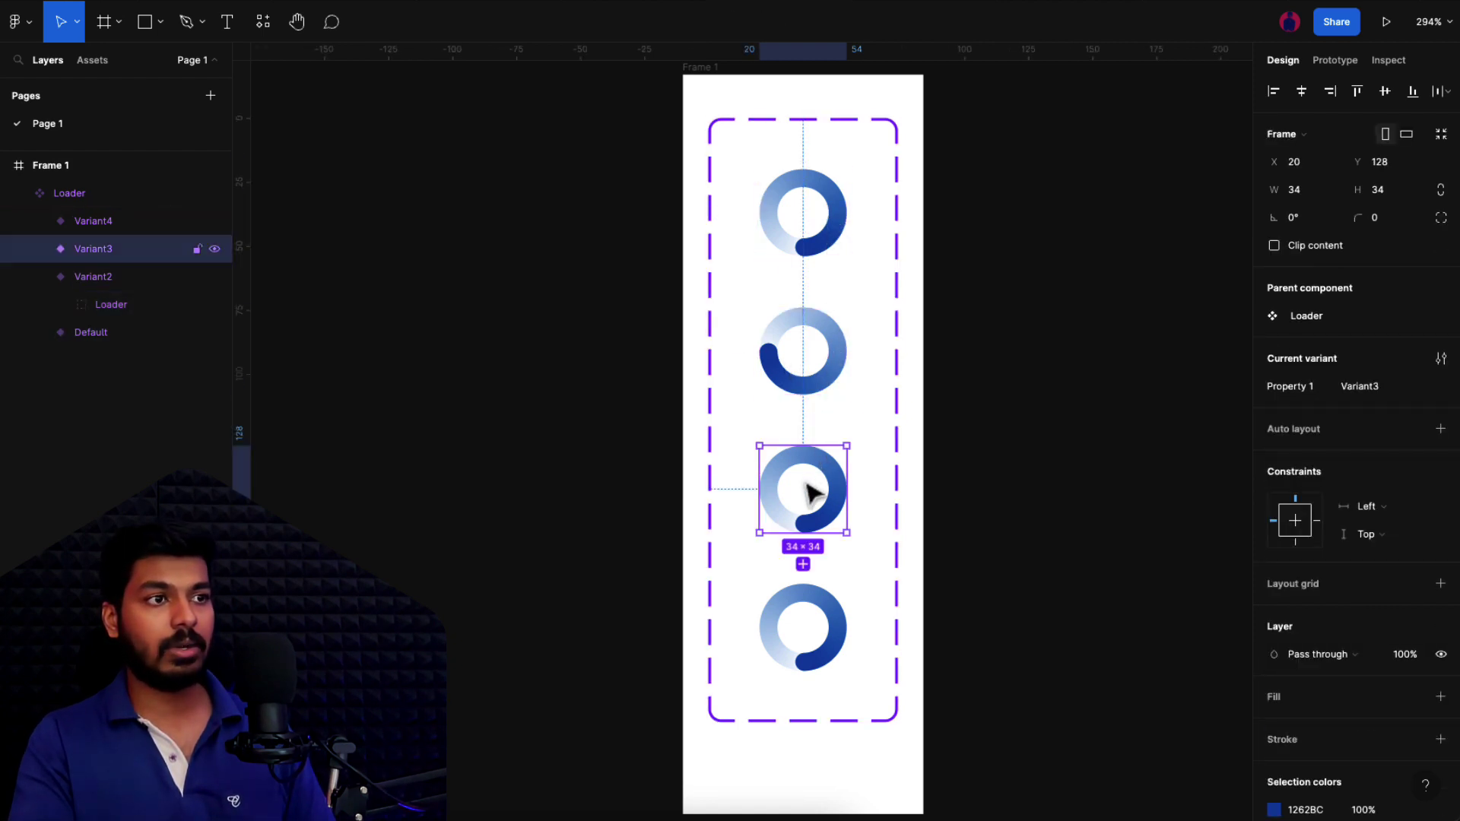
click(1295, 218)
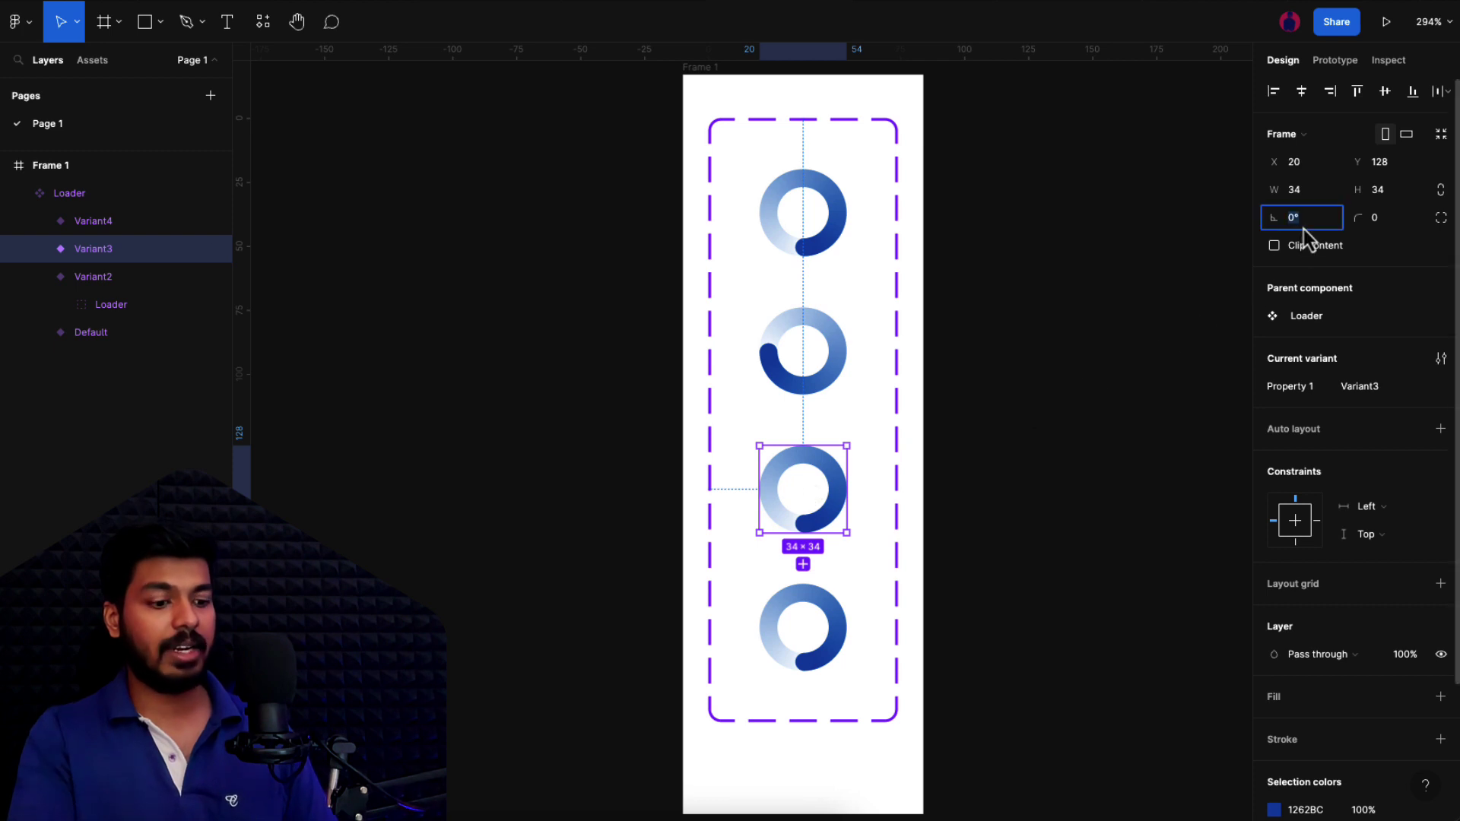
text(180)
key(Return)
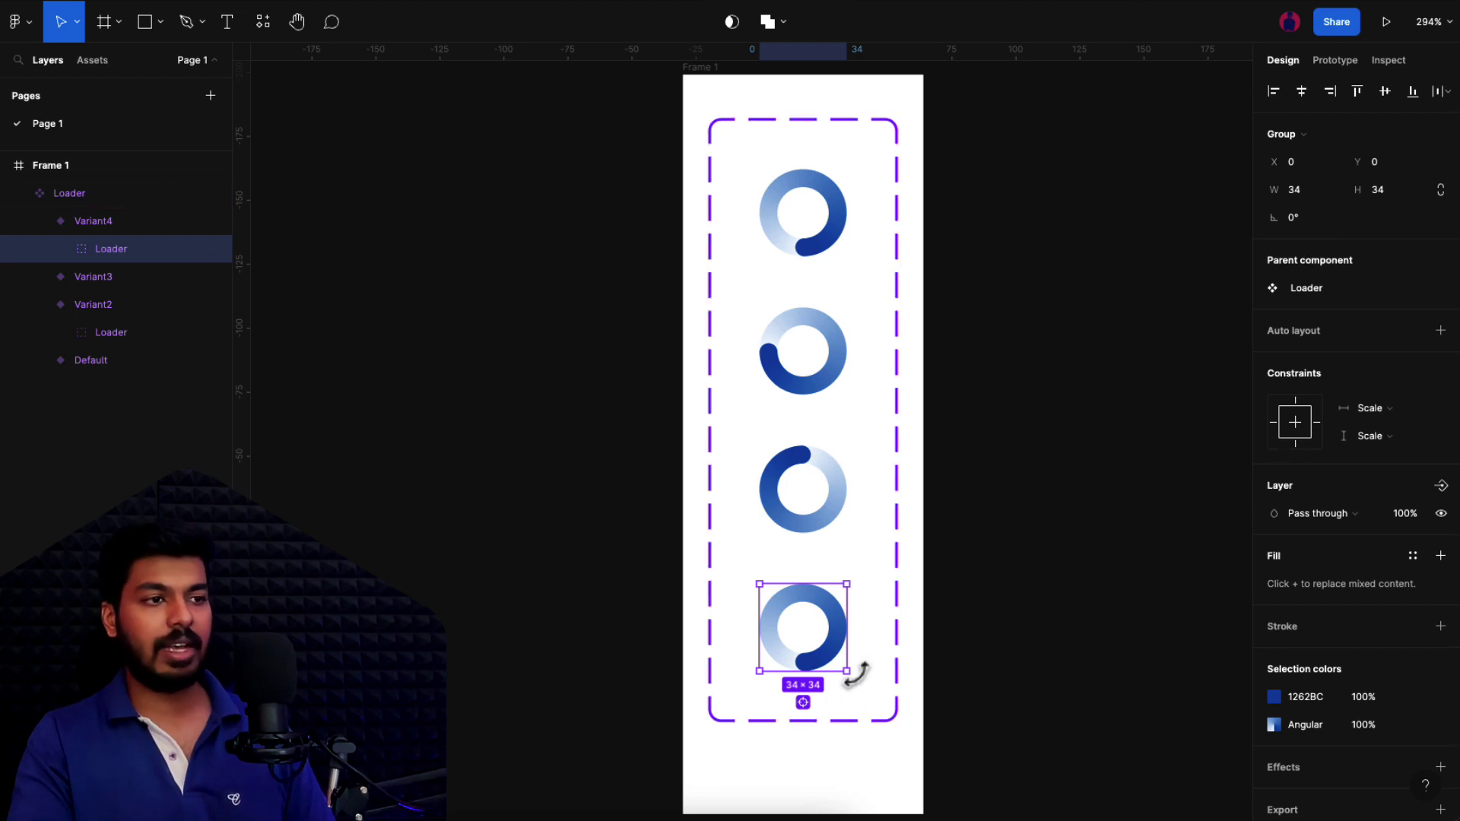
drag(857, 673, 847, 583)
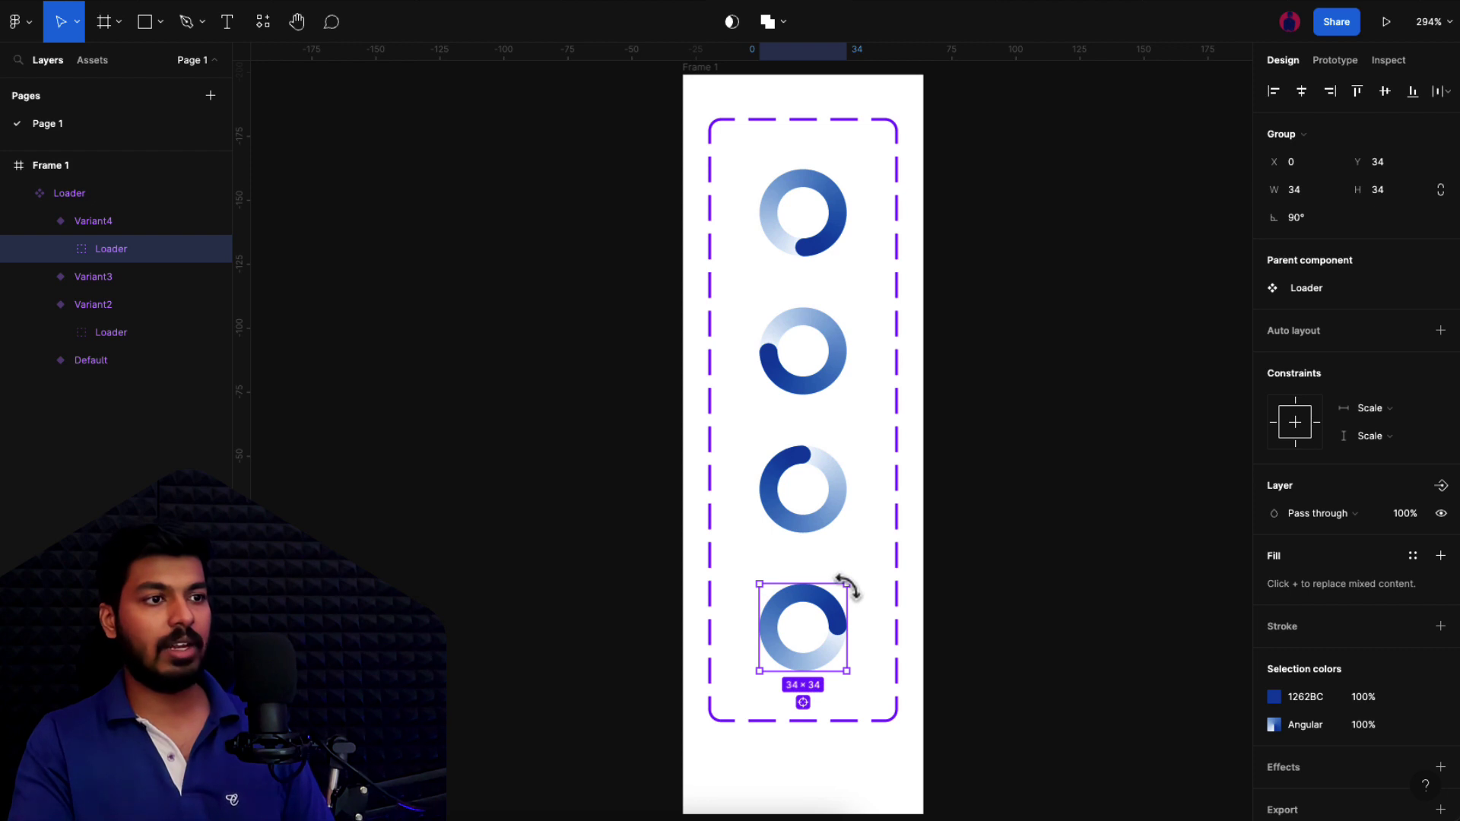
key(Escape)
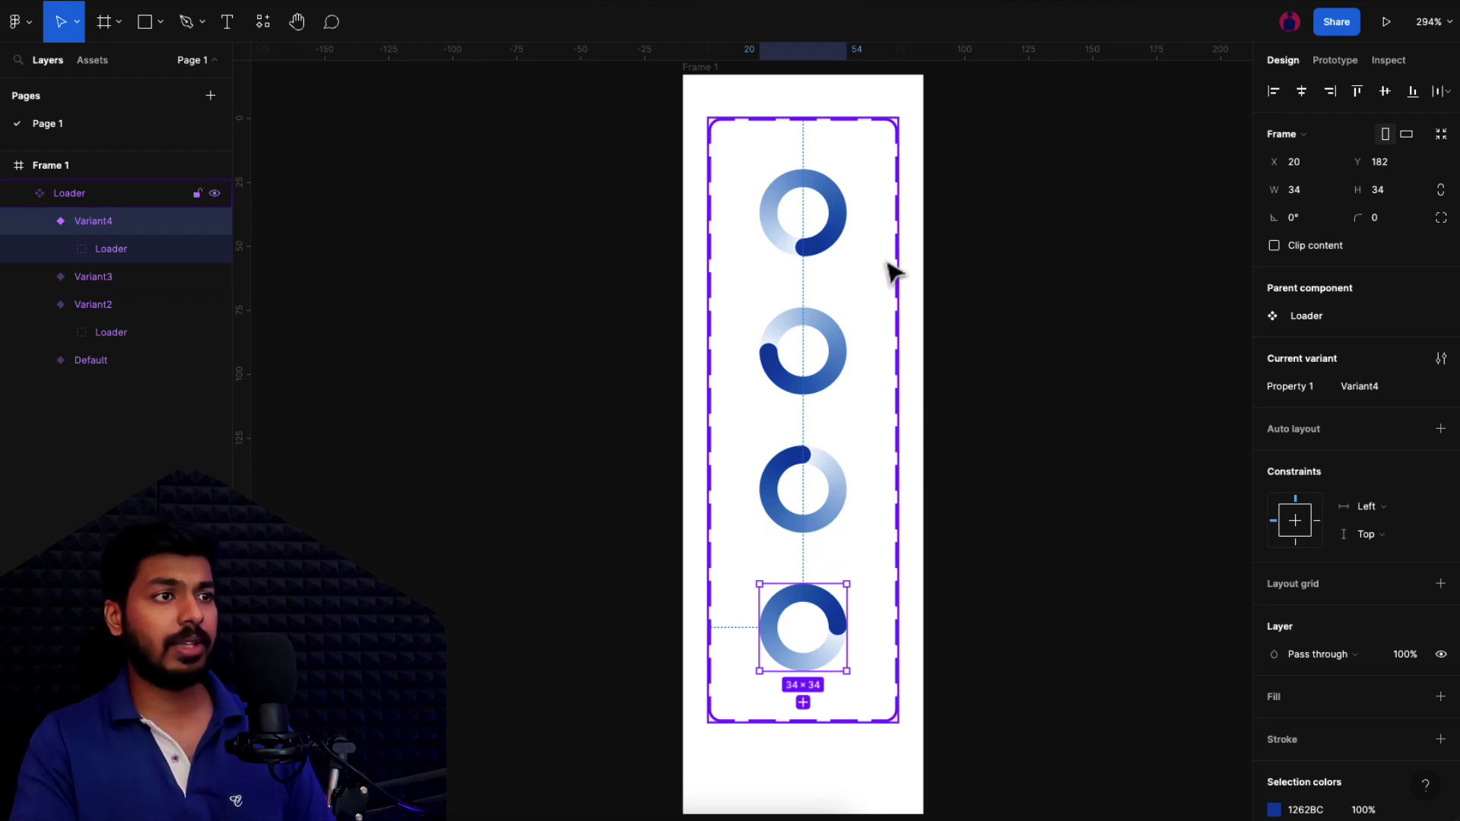
- In prototype mode, connect the Default loader variant to Variant2
click(890, 244)
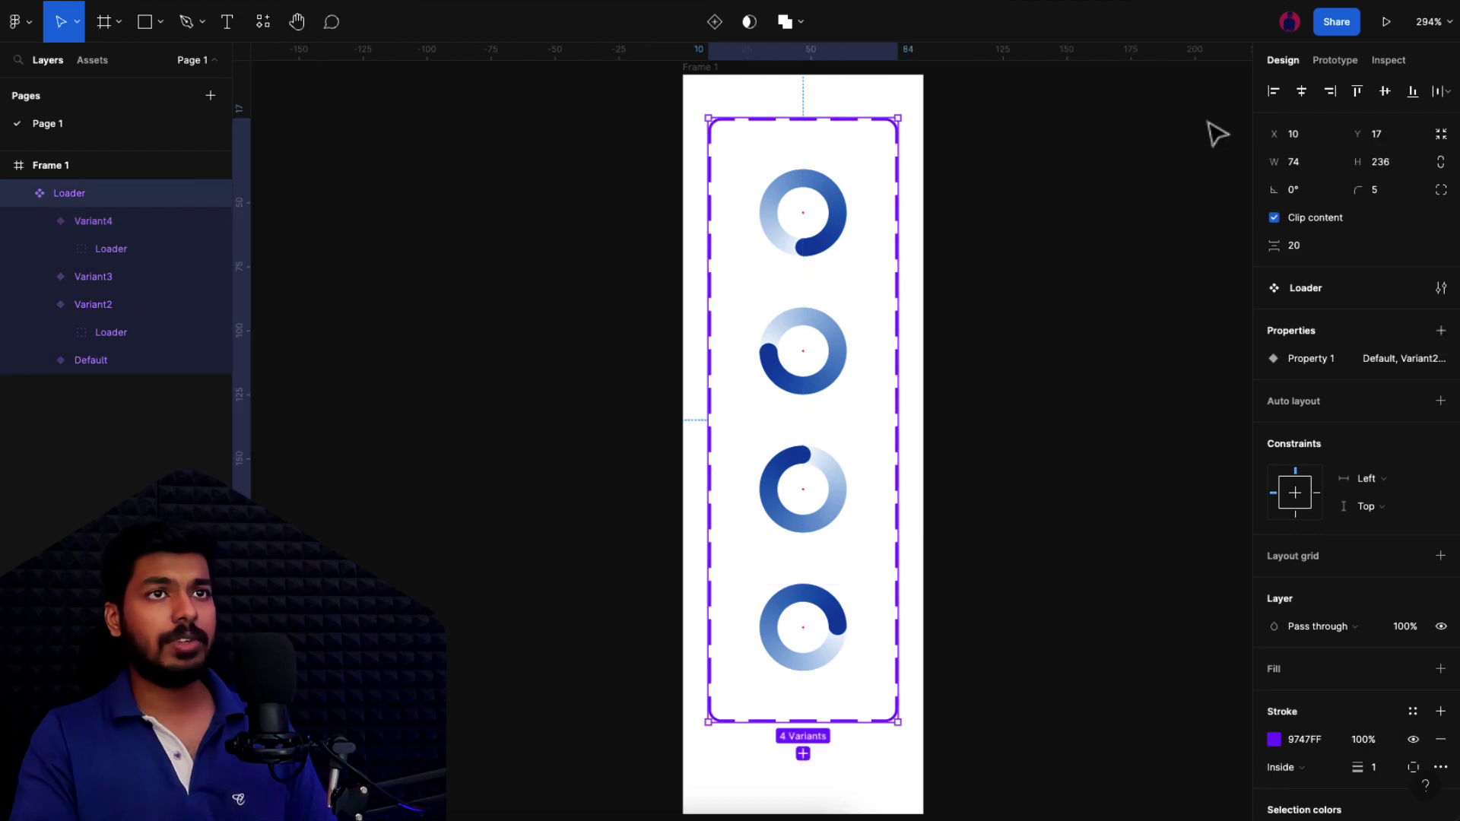
click(1340, 67)
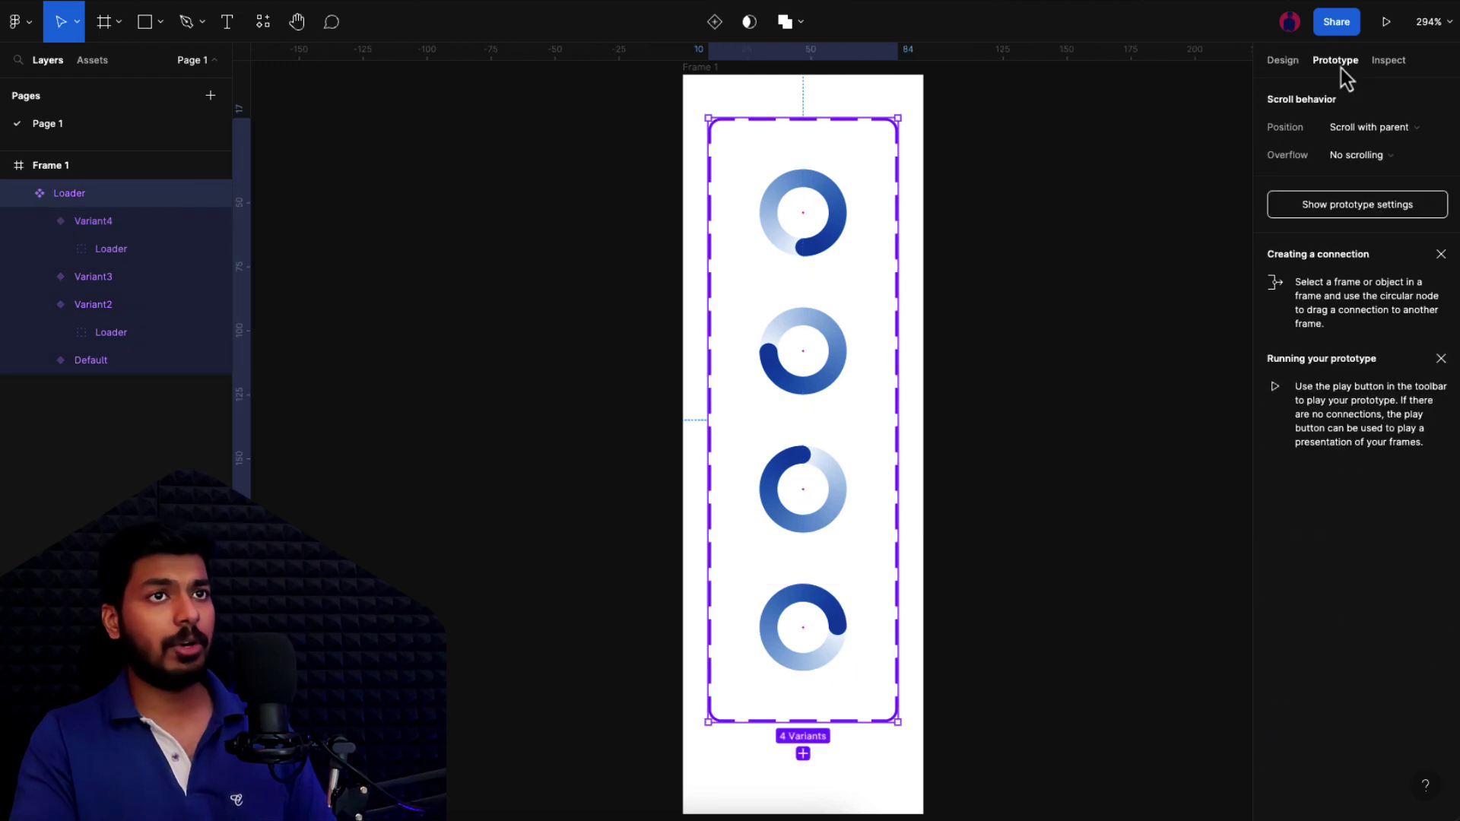
click(837, 232)
drag(847, 213, 813, 353)
- Set the interaction trigger to After delay of 1 ms, then link Variant2 to Variant3
click(1106, 171)
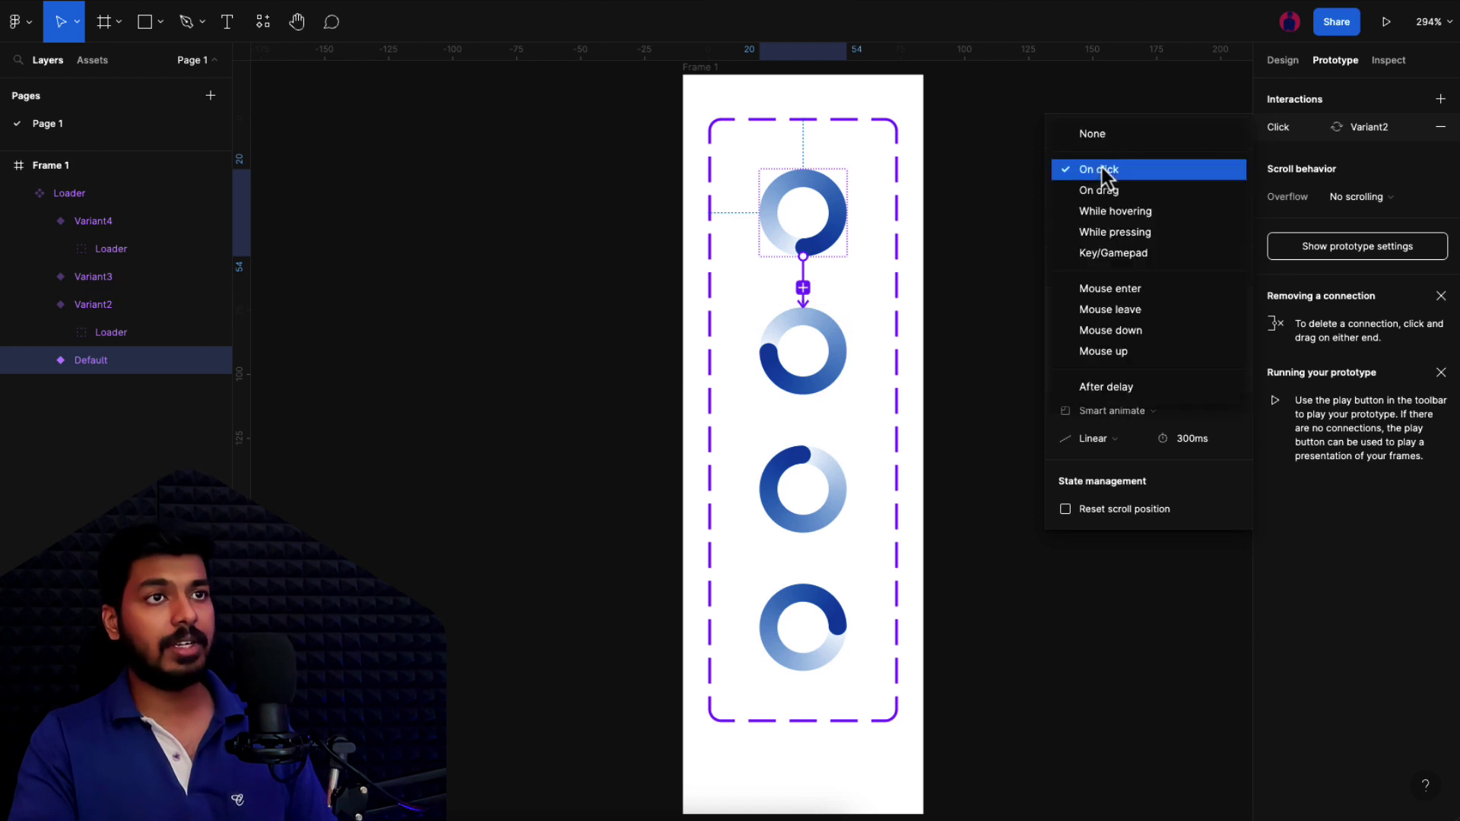
click(1124, 387)
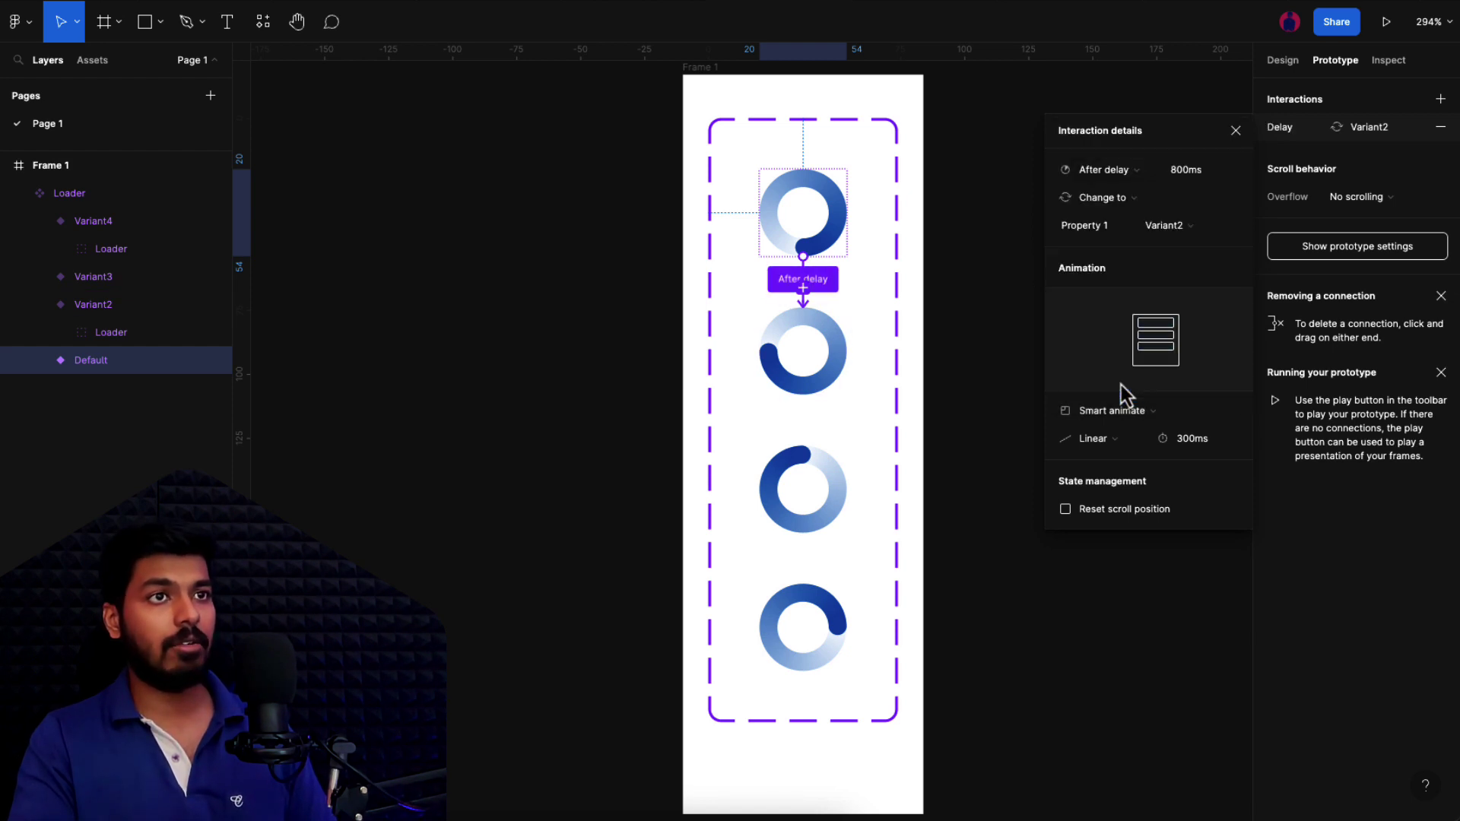
click(1215, 171)
text(1)
key(Return)
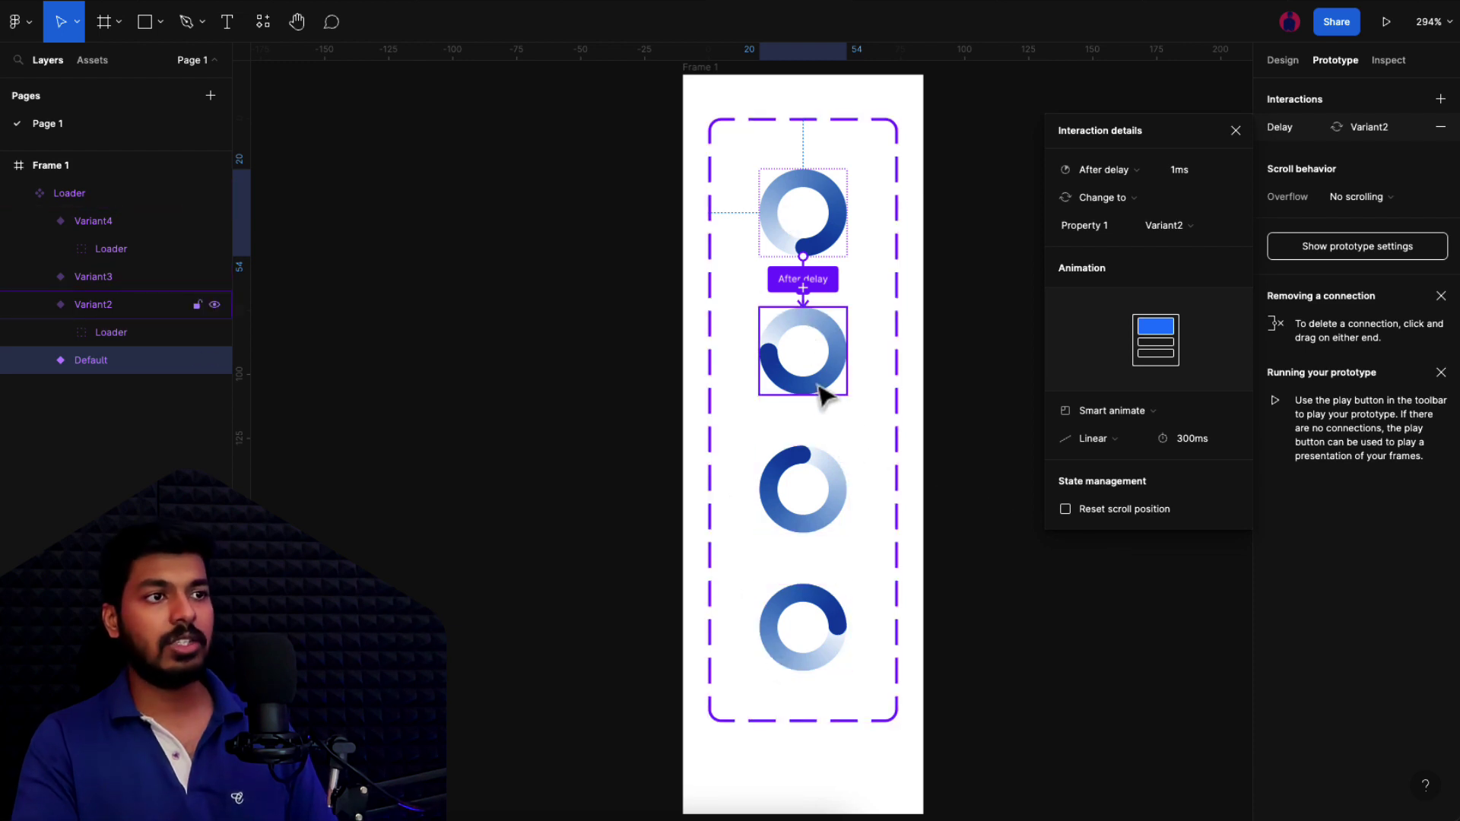
click(825, 393)
drag(804, 394, 809, 495)
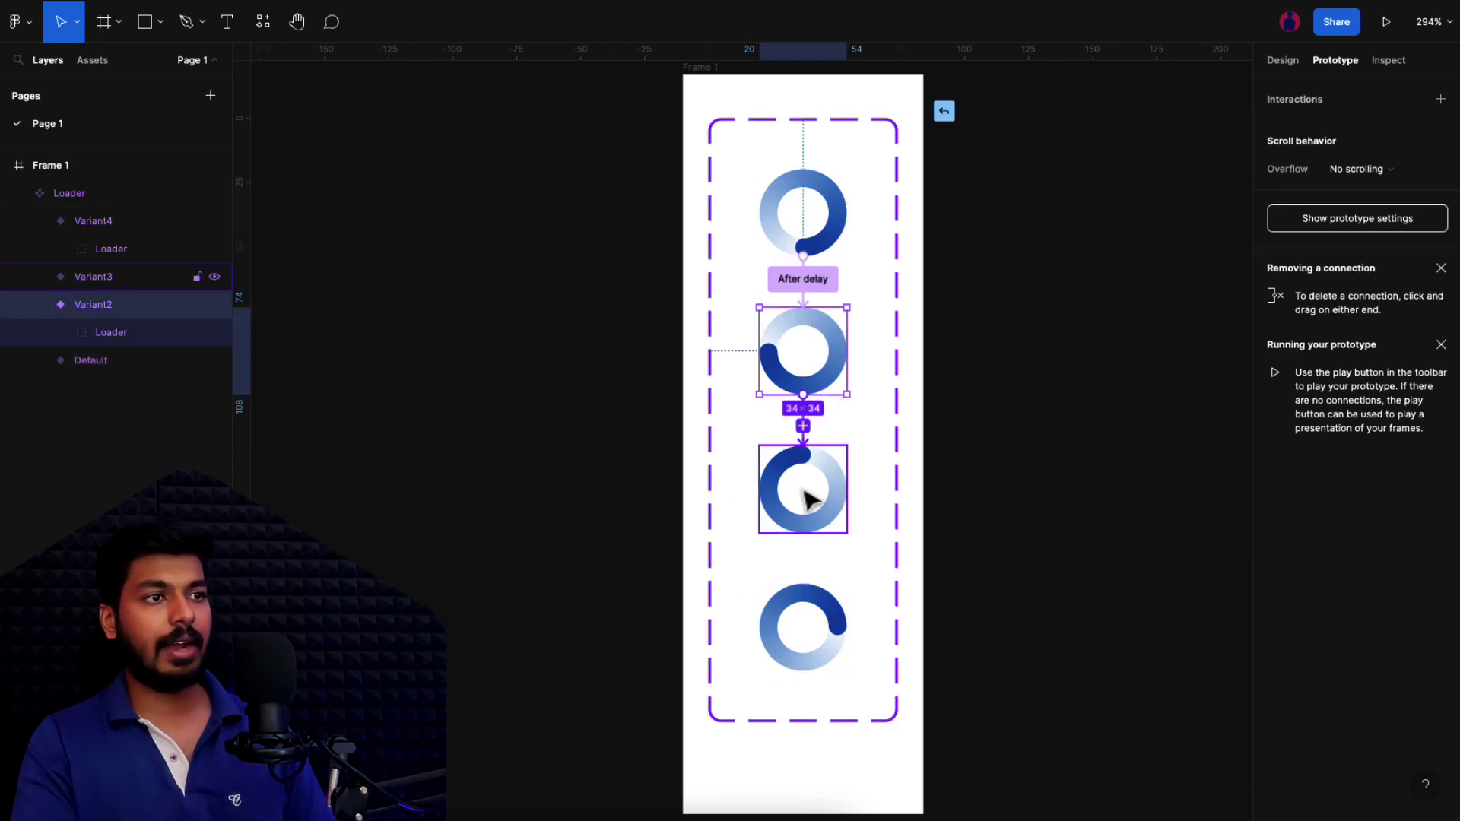
- Connect prototype links Variant2→Variant3, Variant3→Variant4 and Variant4 back to Default
click(808, 495)
drag(803, 563, 805, 627)
click(804, 628)
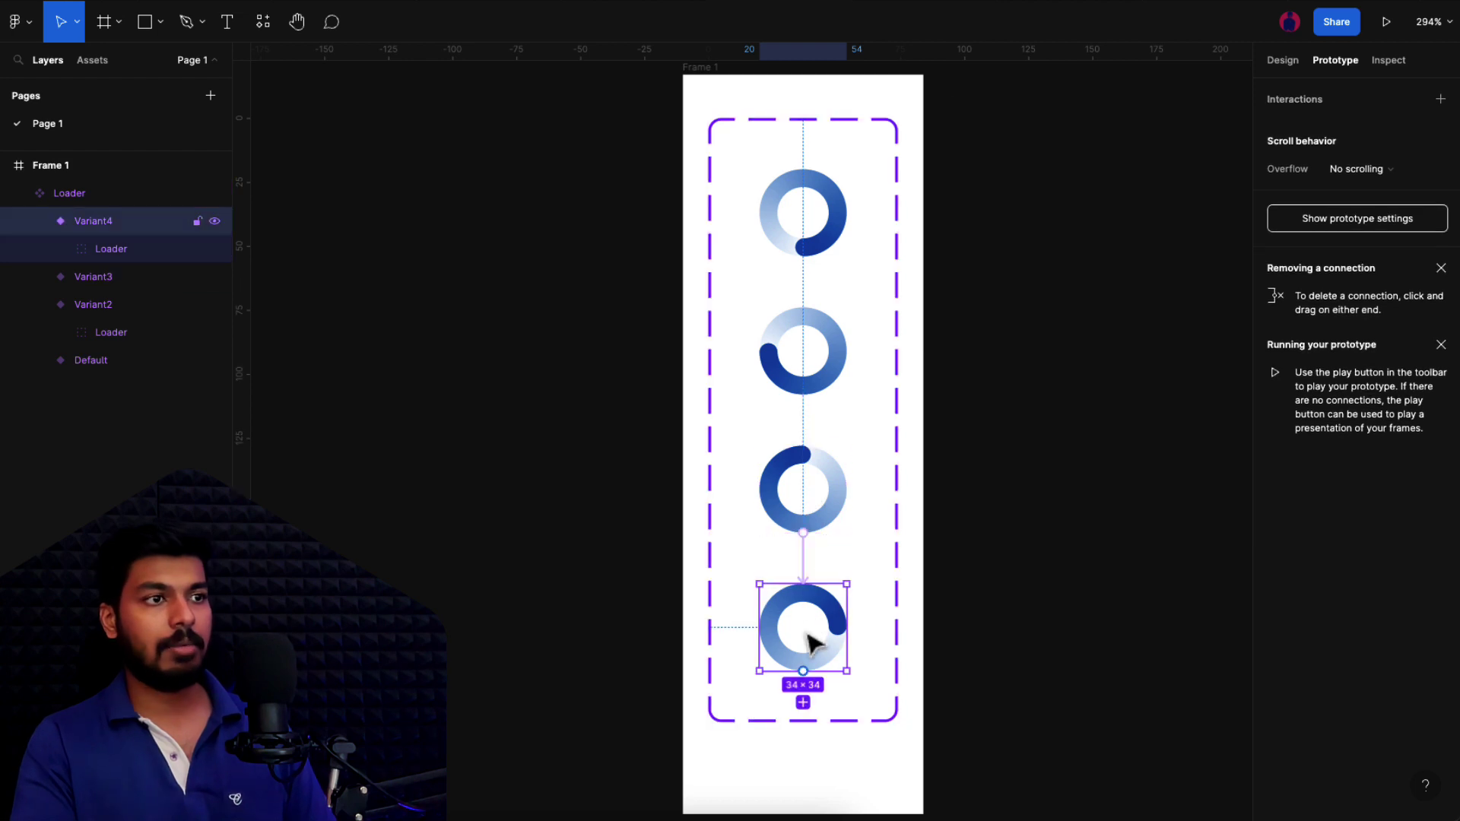
drag(807, 681, 821, 253)
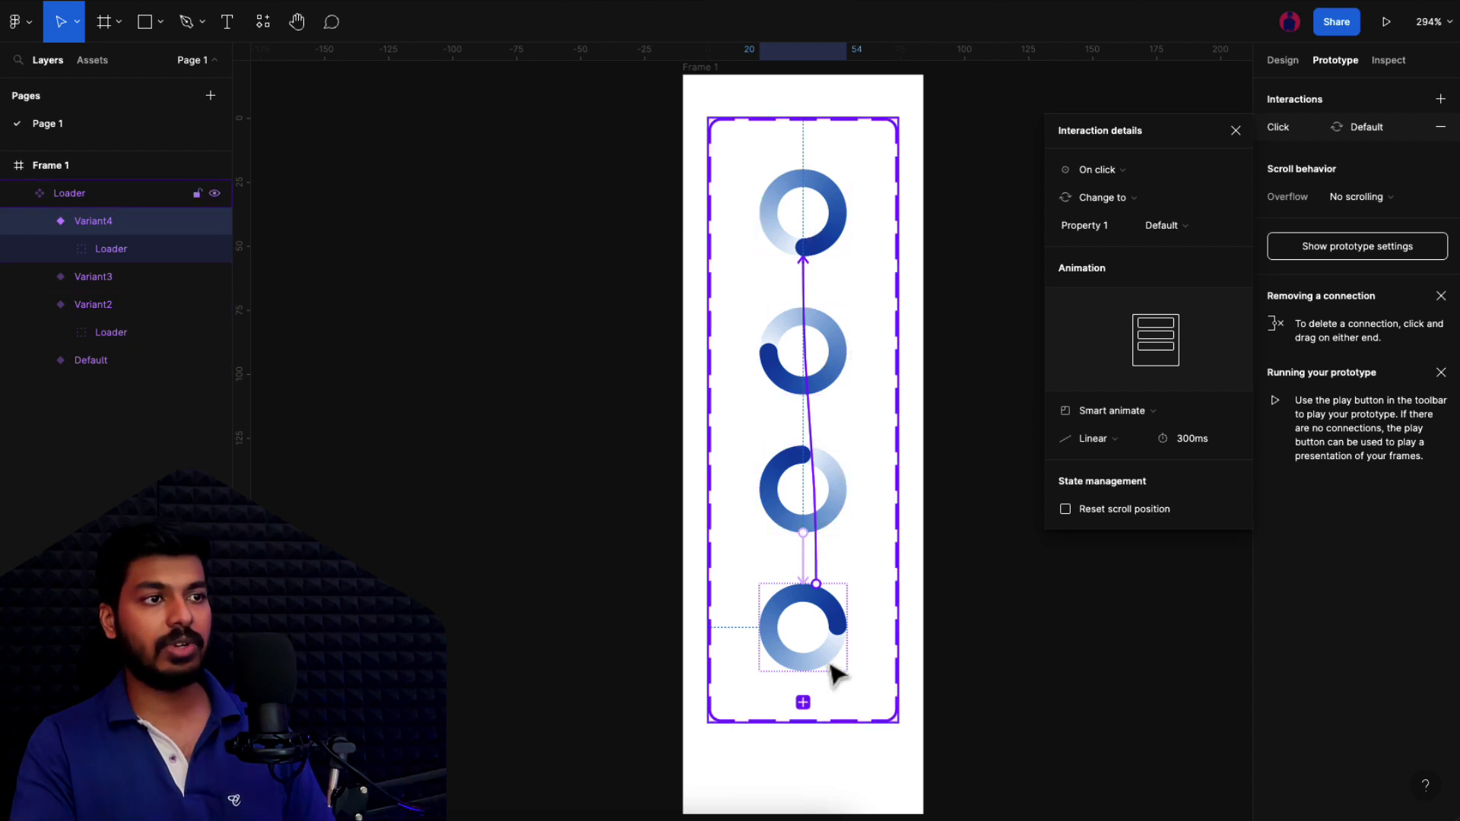
- Set the three variants' interactions to trigger After delay with a 1 ms delay
shift+click(809, 464)
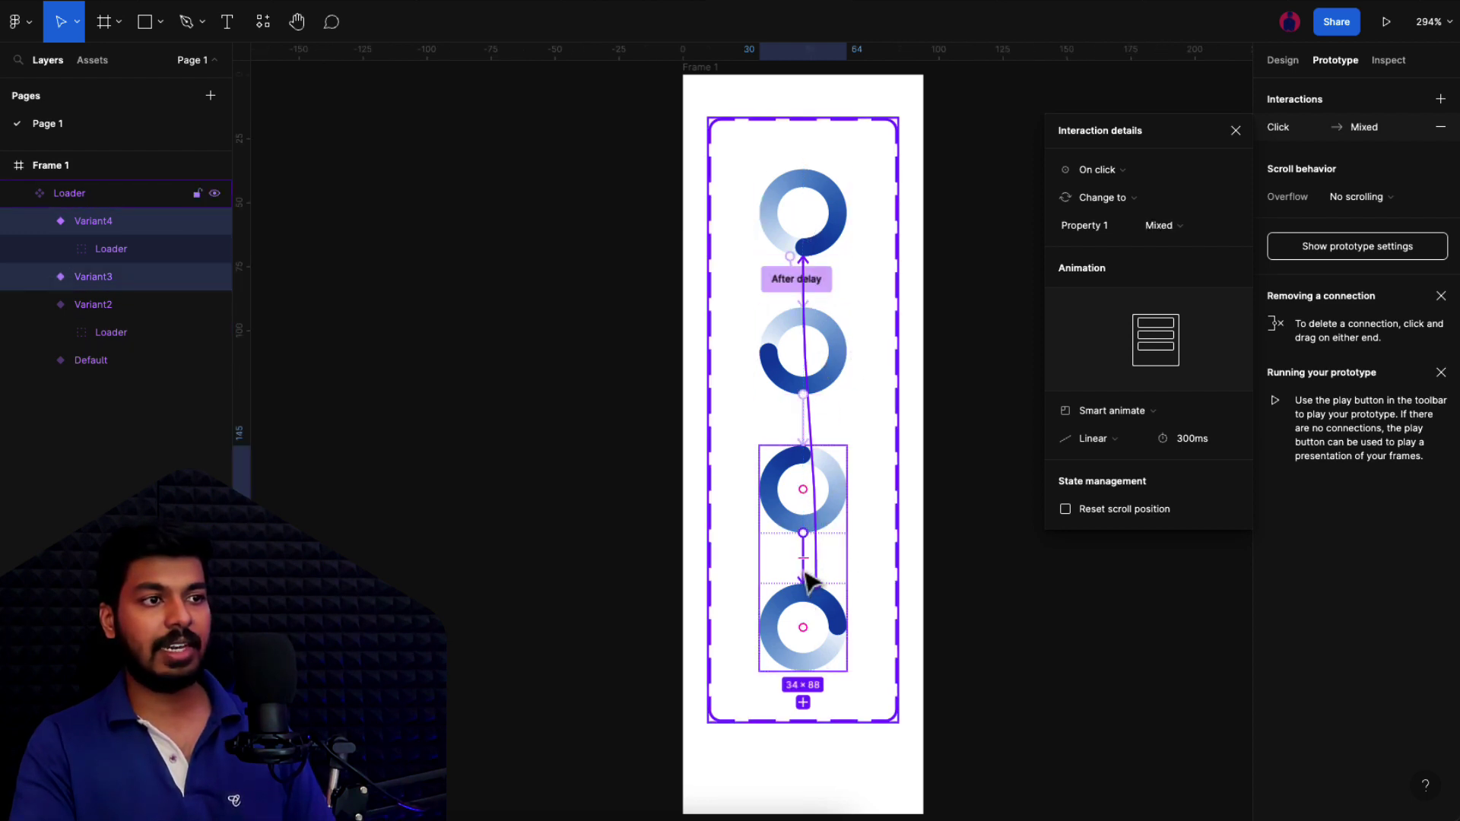
shift+click(819, 363)
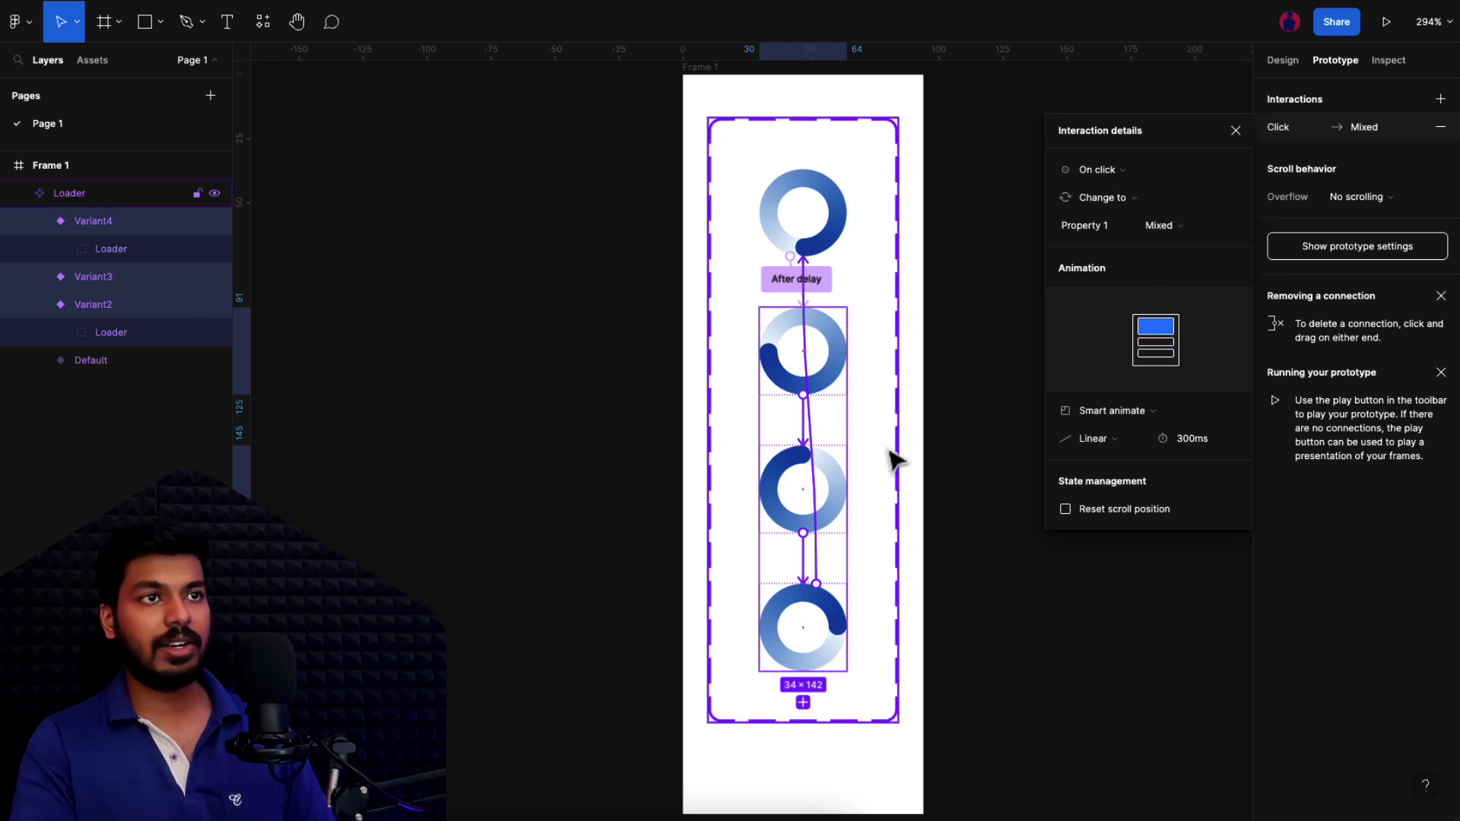
click(1133, 171)
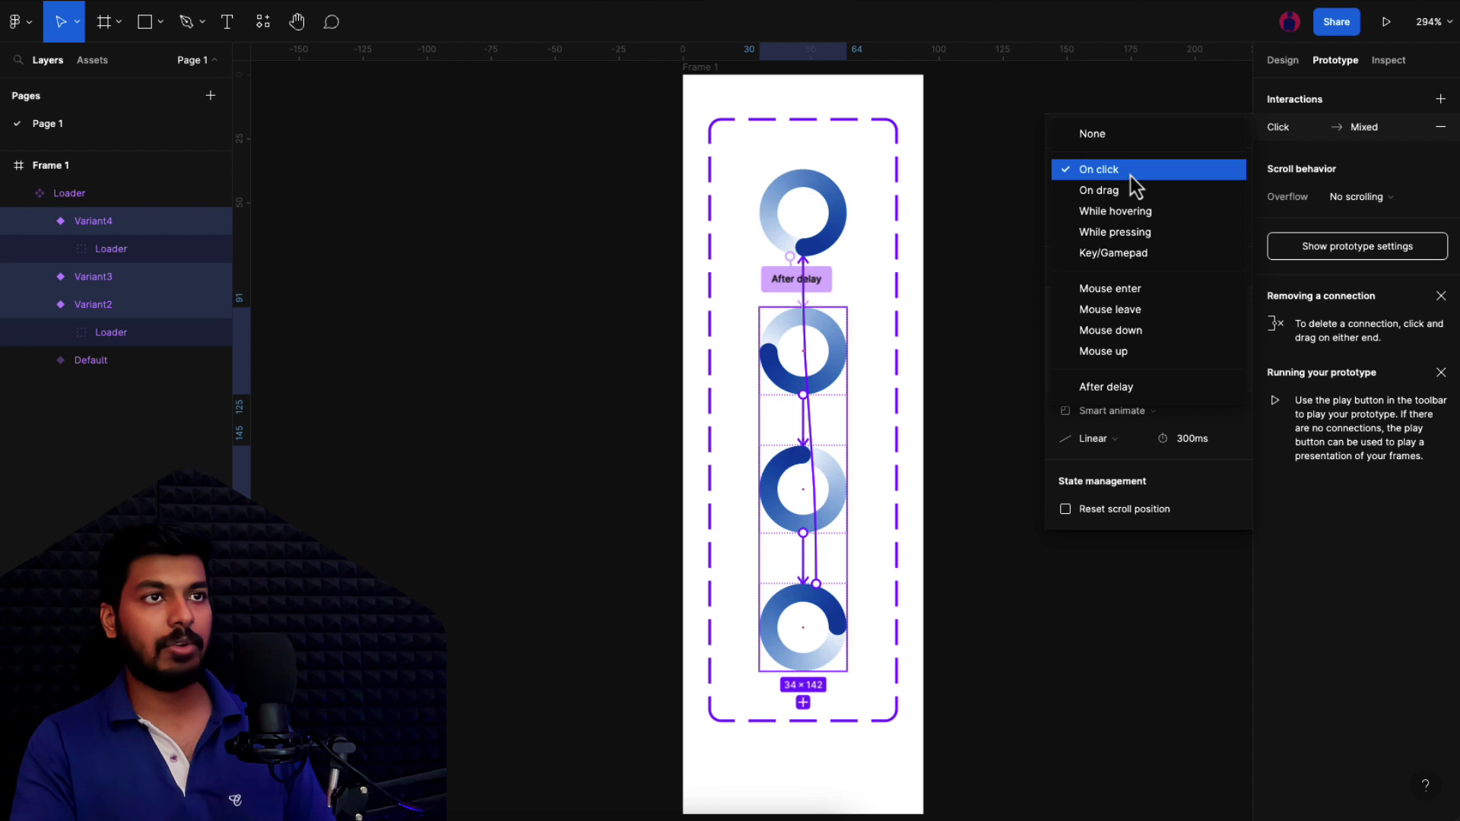
click(1105, 394)
click(1187, 170)
text(1ms)
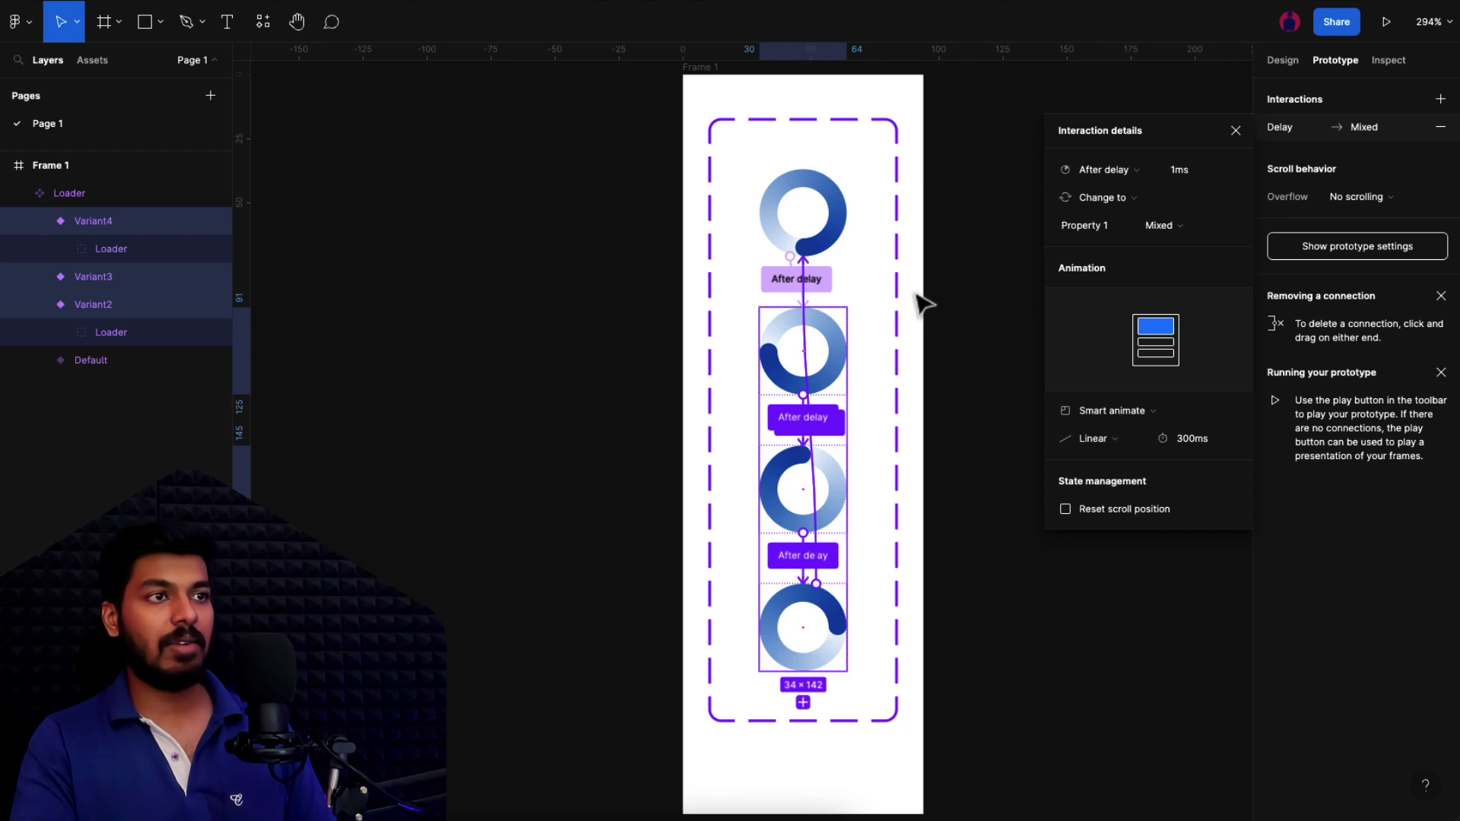
click(962, 299)
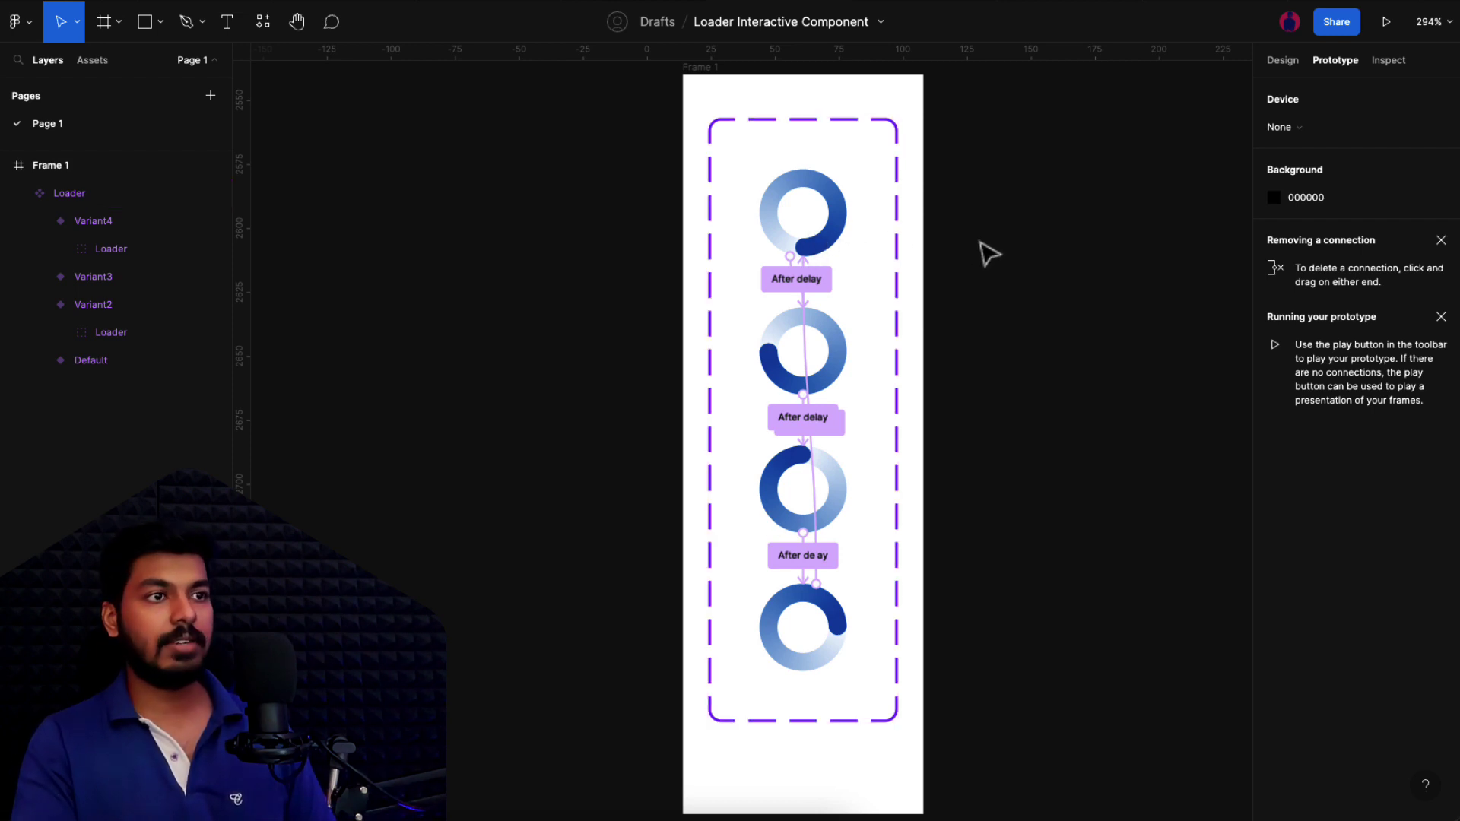
- Draw a new 95×95 Frame 2 to the right of Frame 1
scroll(989, 255, right, 3)
scroll(989, 255, up, 1)
key(f)
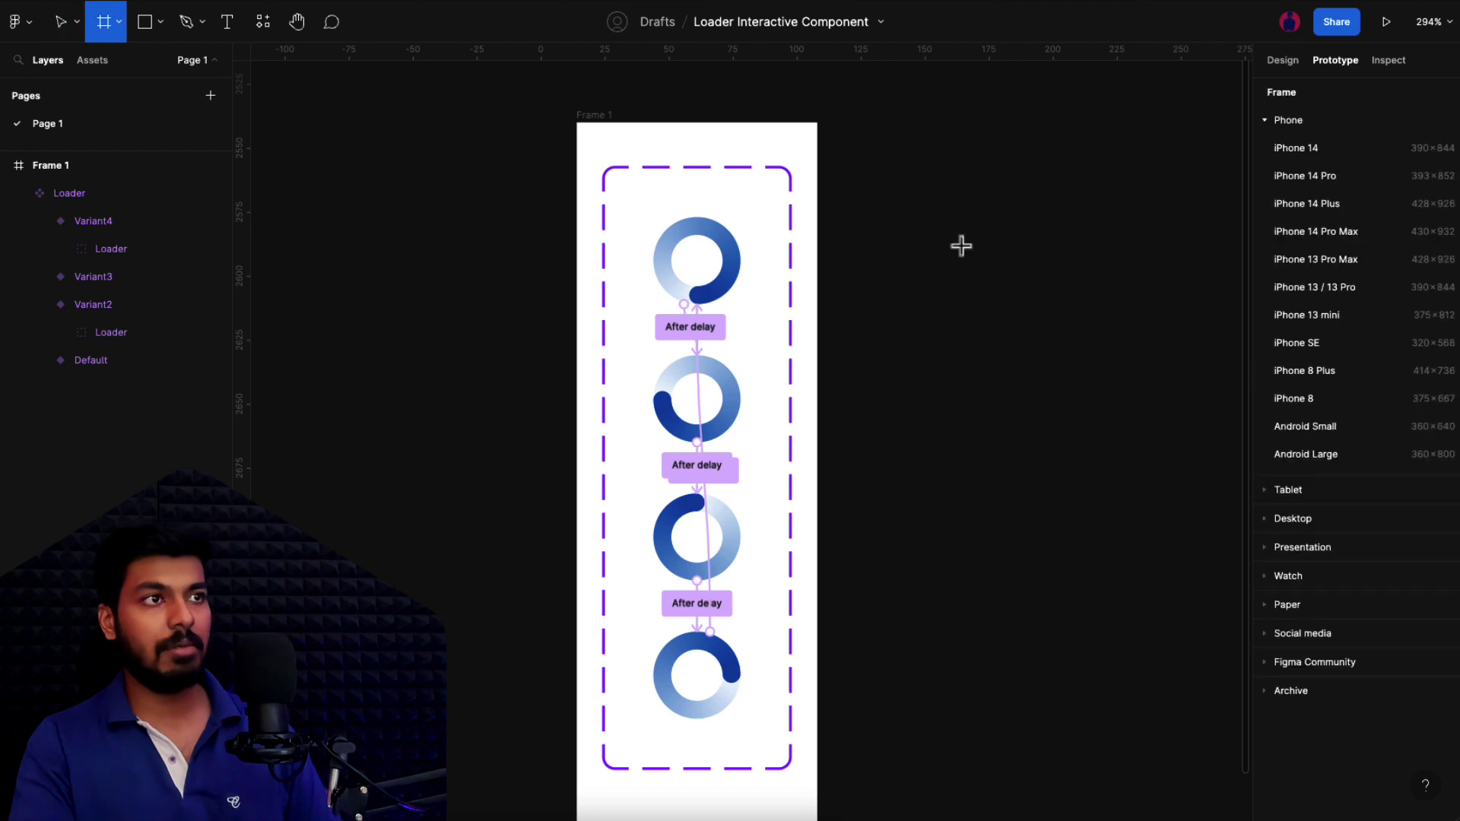
drag(904, 210, 1148, 452)
- Place a Loader instance from Assets into Frame 2 and preview the prototype playing
click(93, 61)
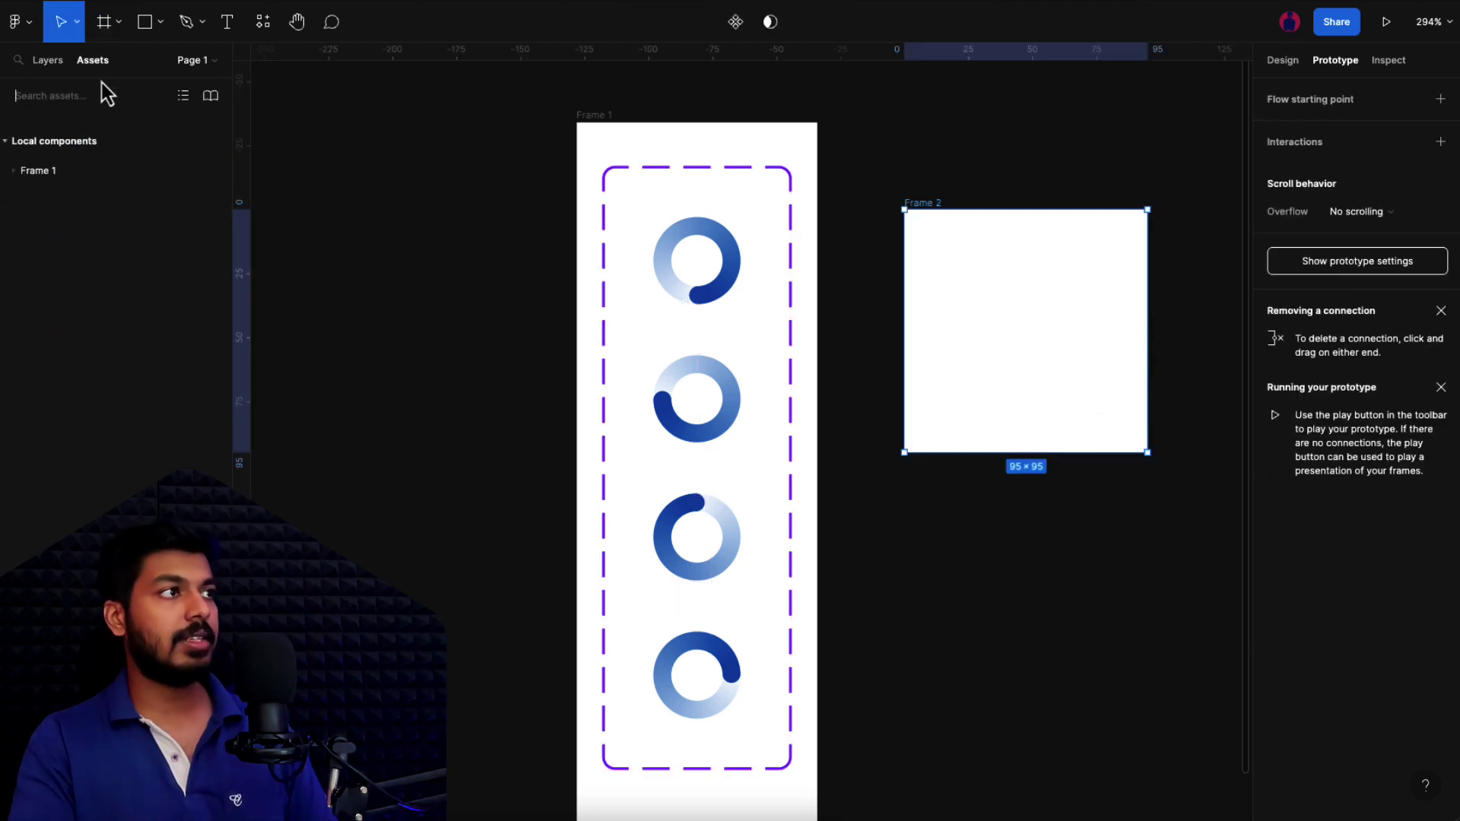
click(15, 171)
drag(27, 215, 1028, 350)
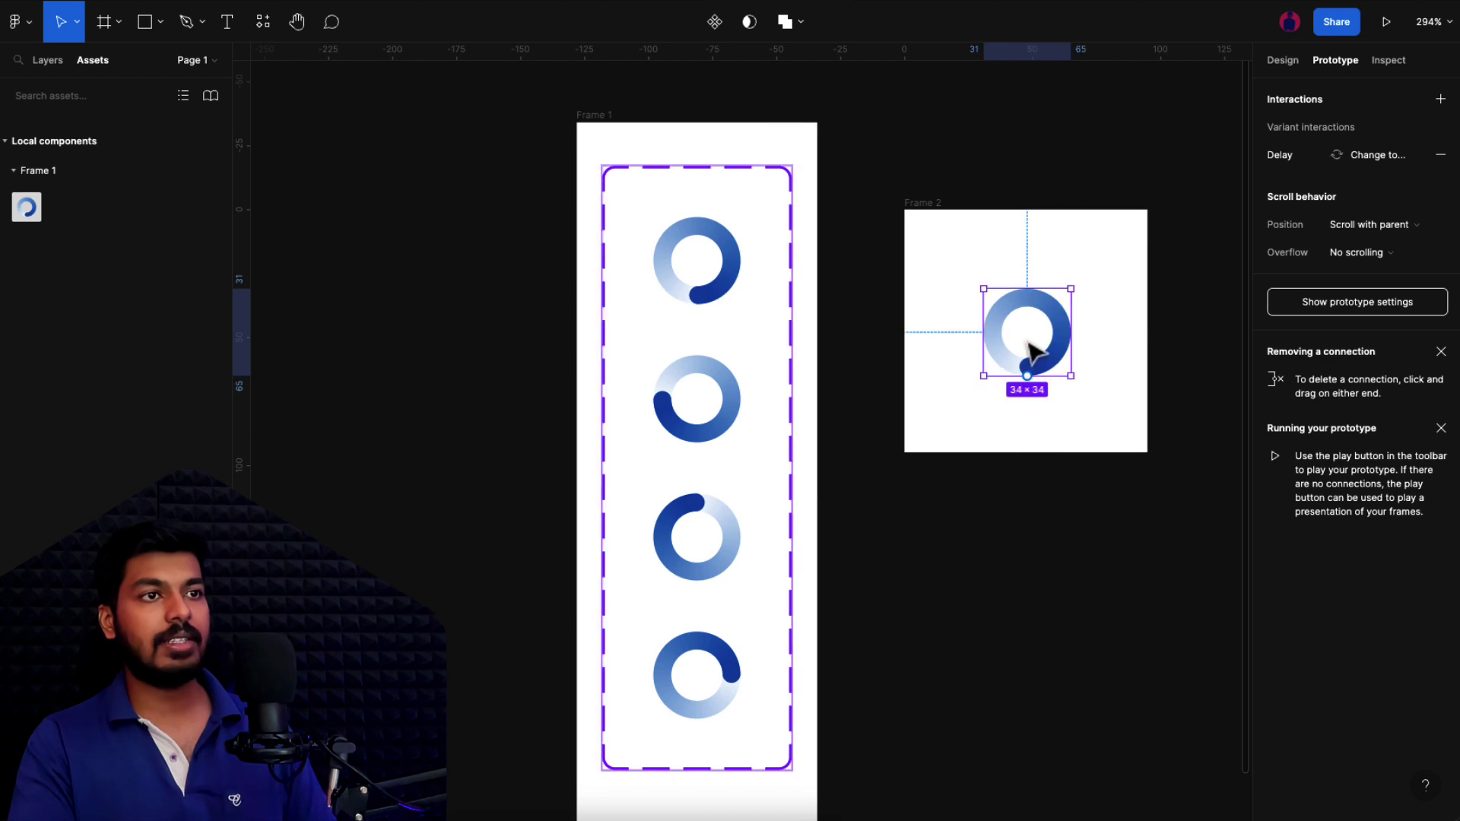
click(926, 213)
click(1385, 22)
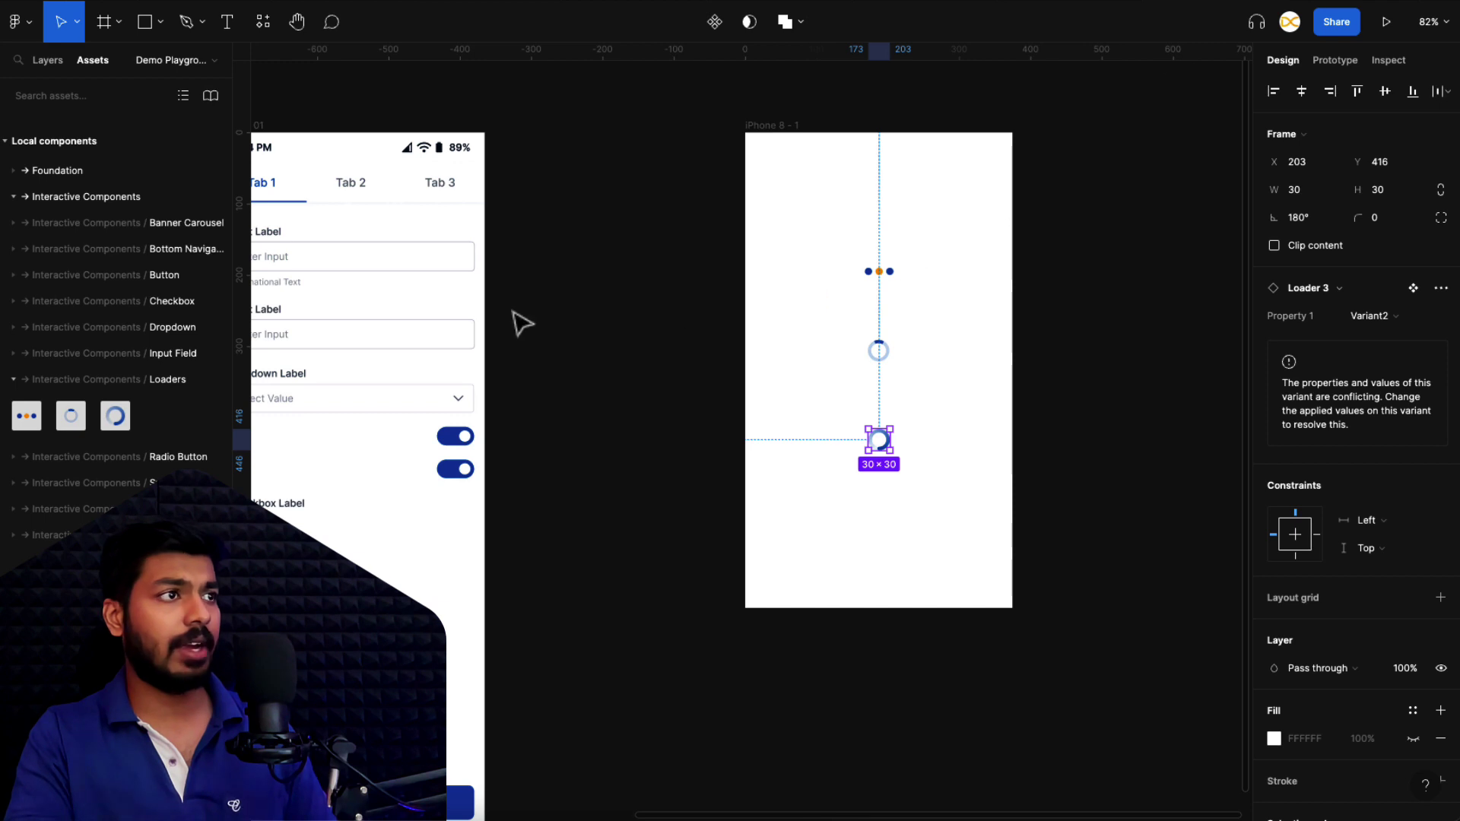
- Go to the Interactive Components page and drill into the third Loaders component set's rotated ring
click(562, 277)
click(45, 61)
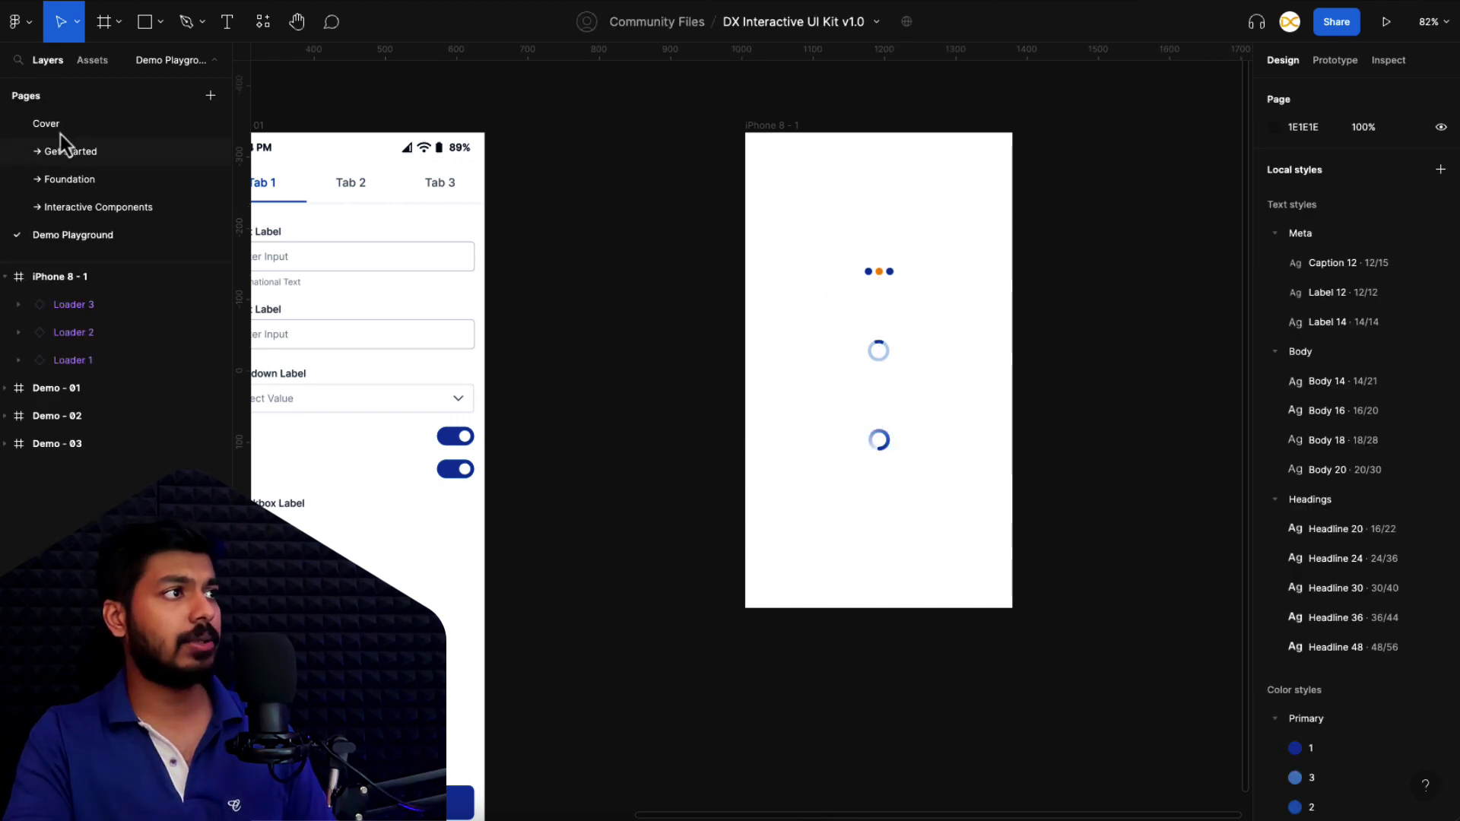
click(76, 209)
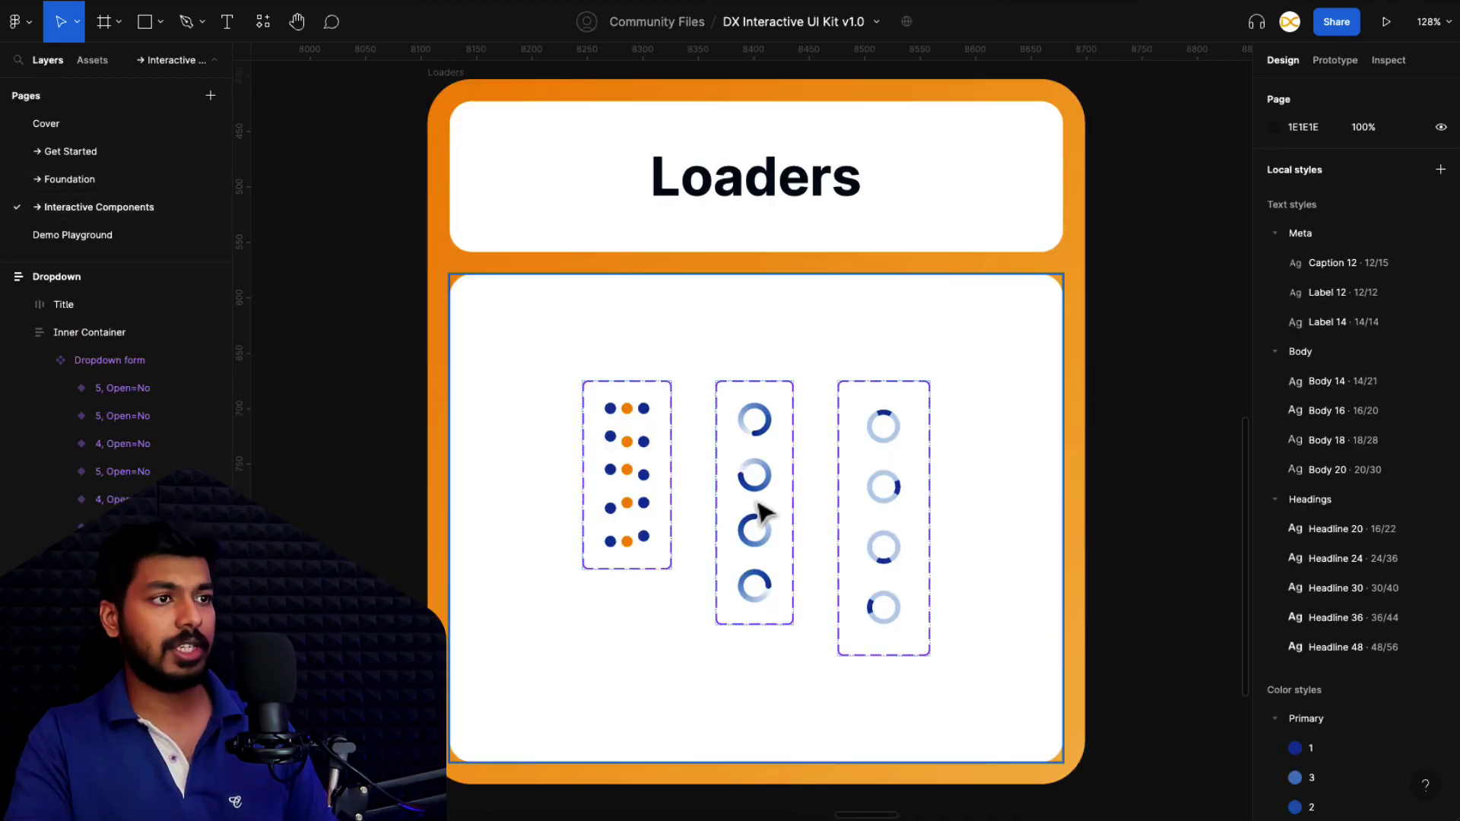
scroll(764, 511, up, 3)
scroll(764, 511, up, 3)
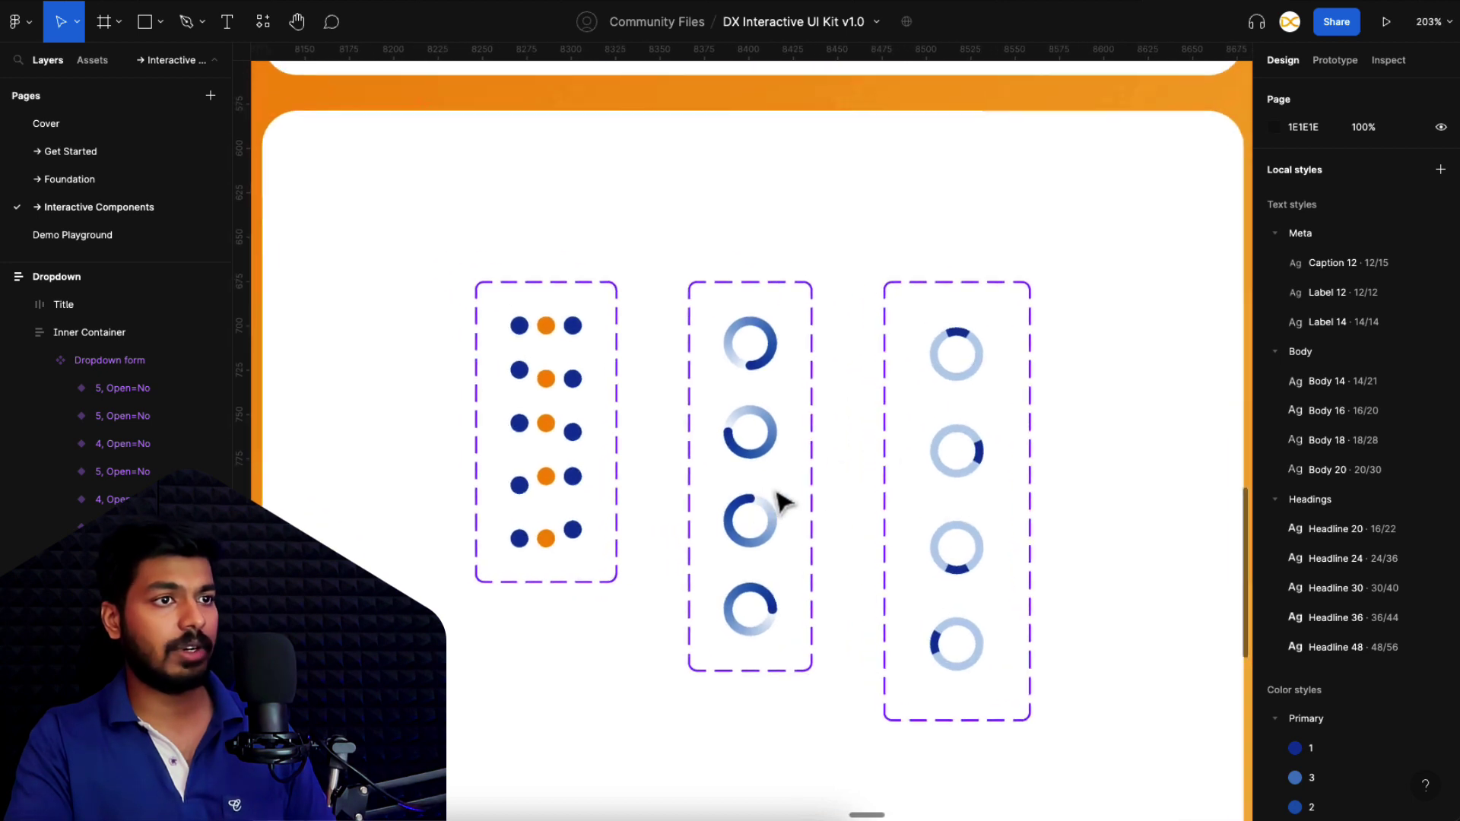
click(964, 336)
double_click(962, 336)
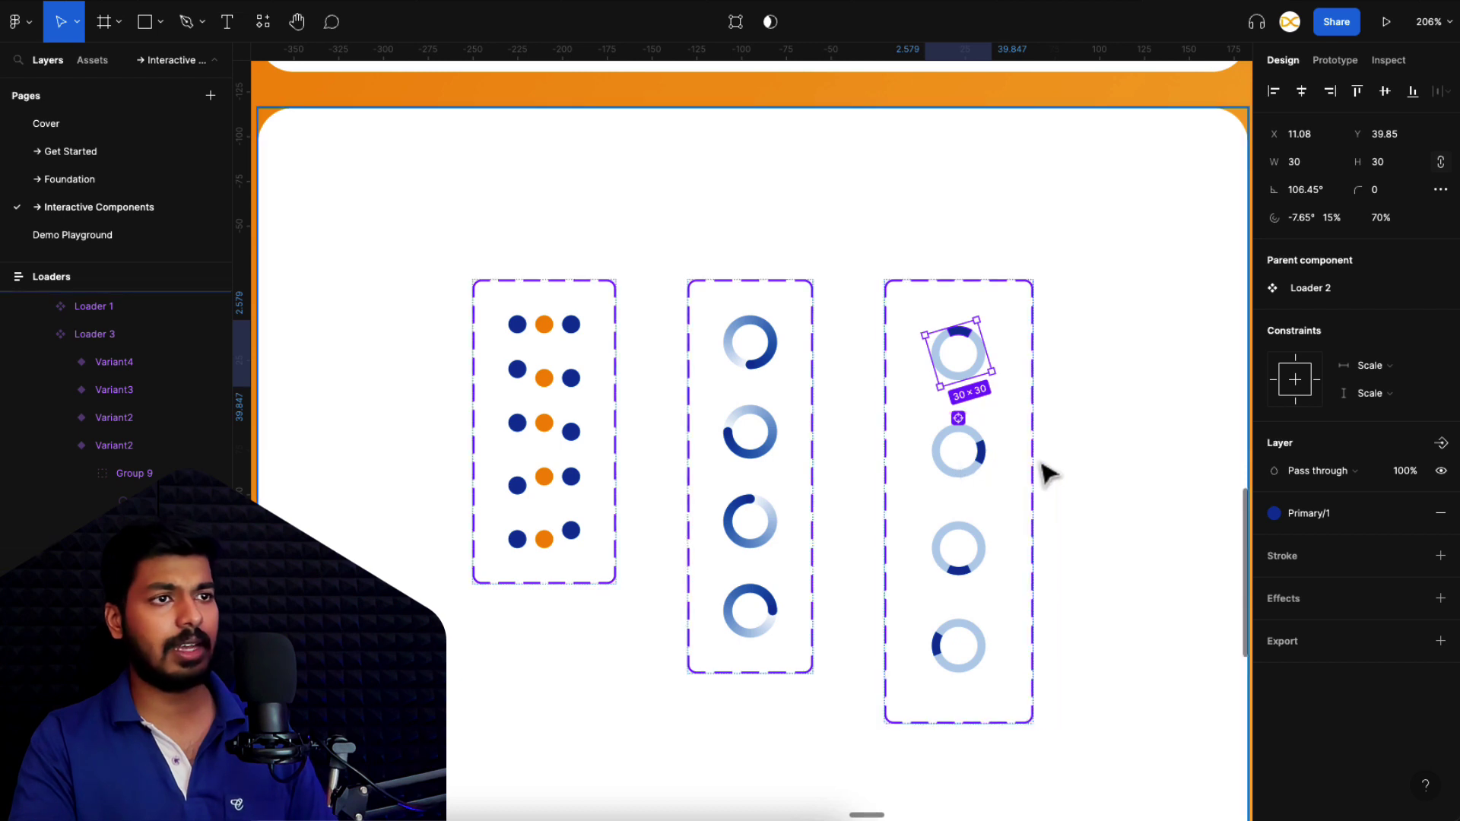
scroll(498, 366, up, 3)
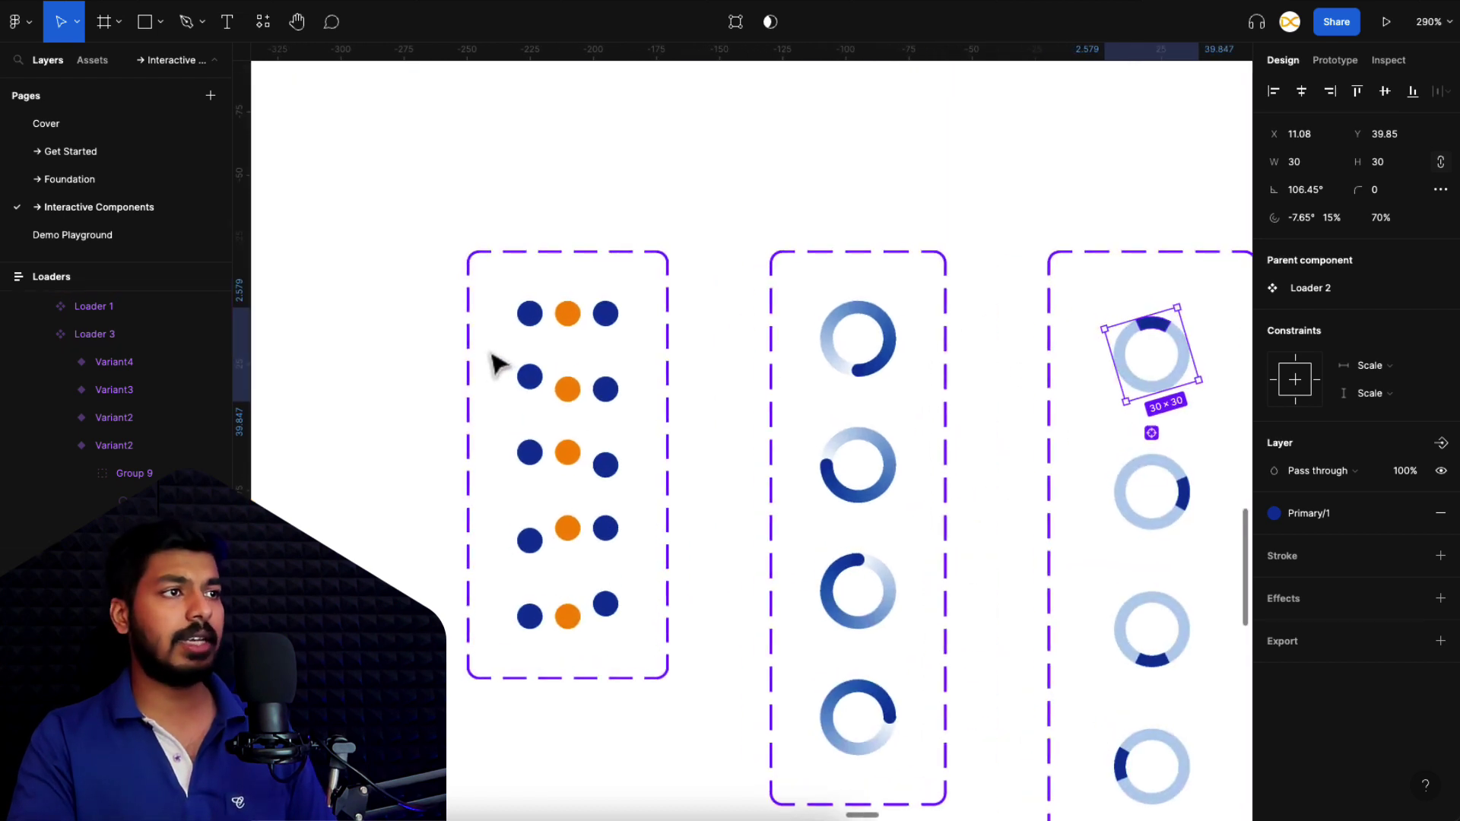
click(564, 329)
click(576, 321)
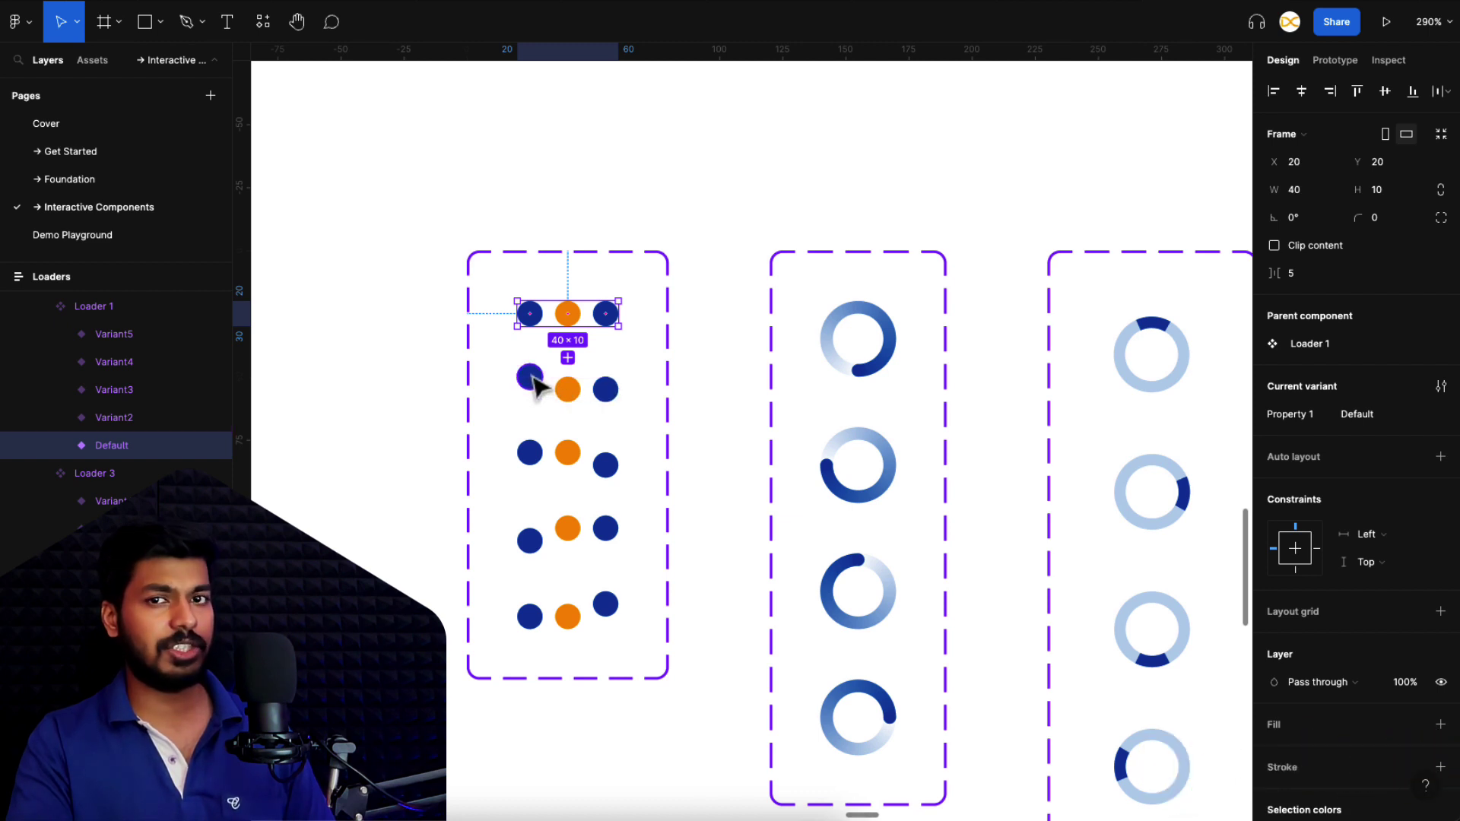
click(569, 466)
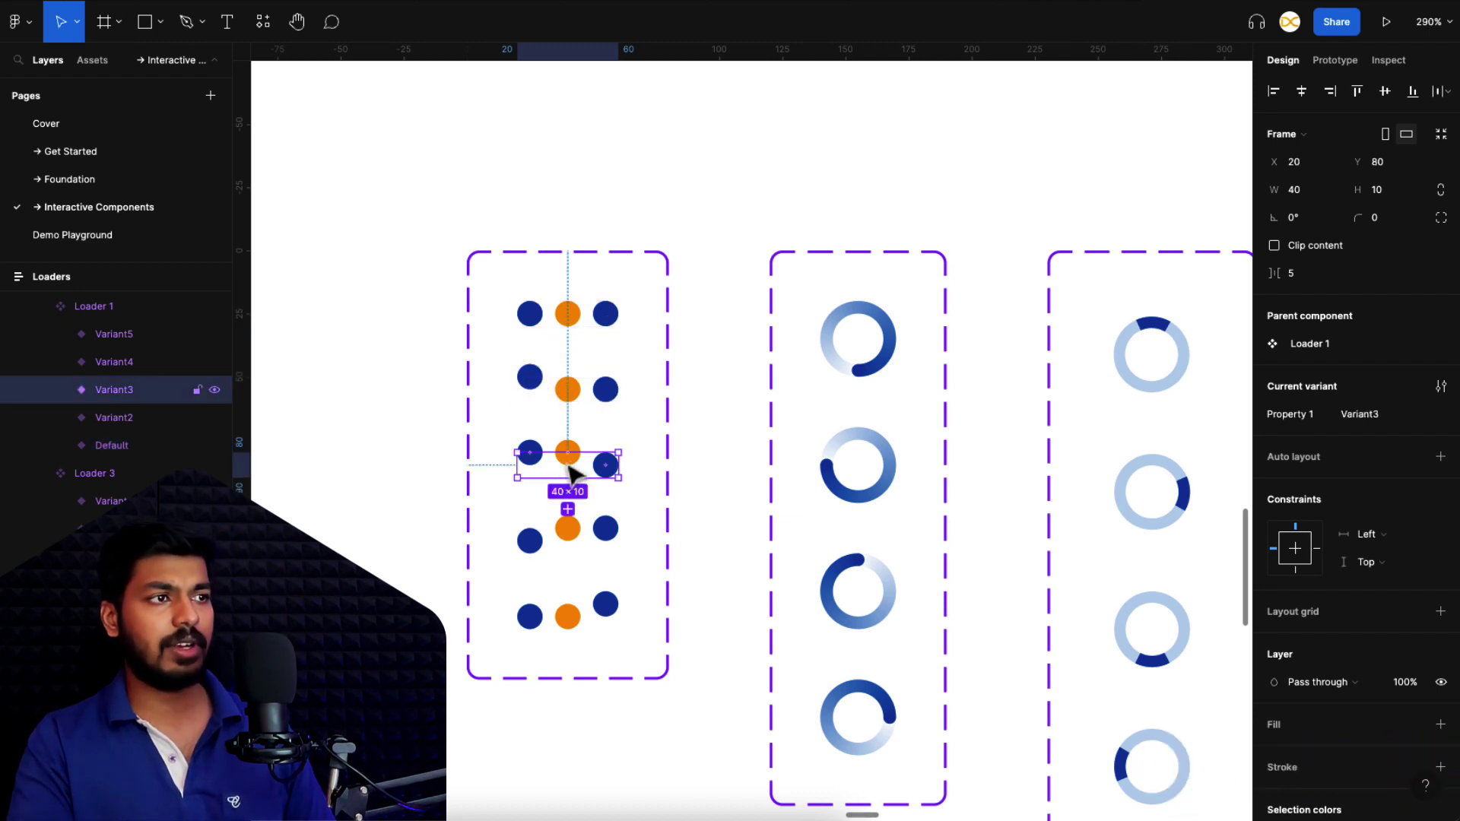